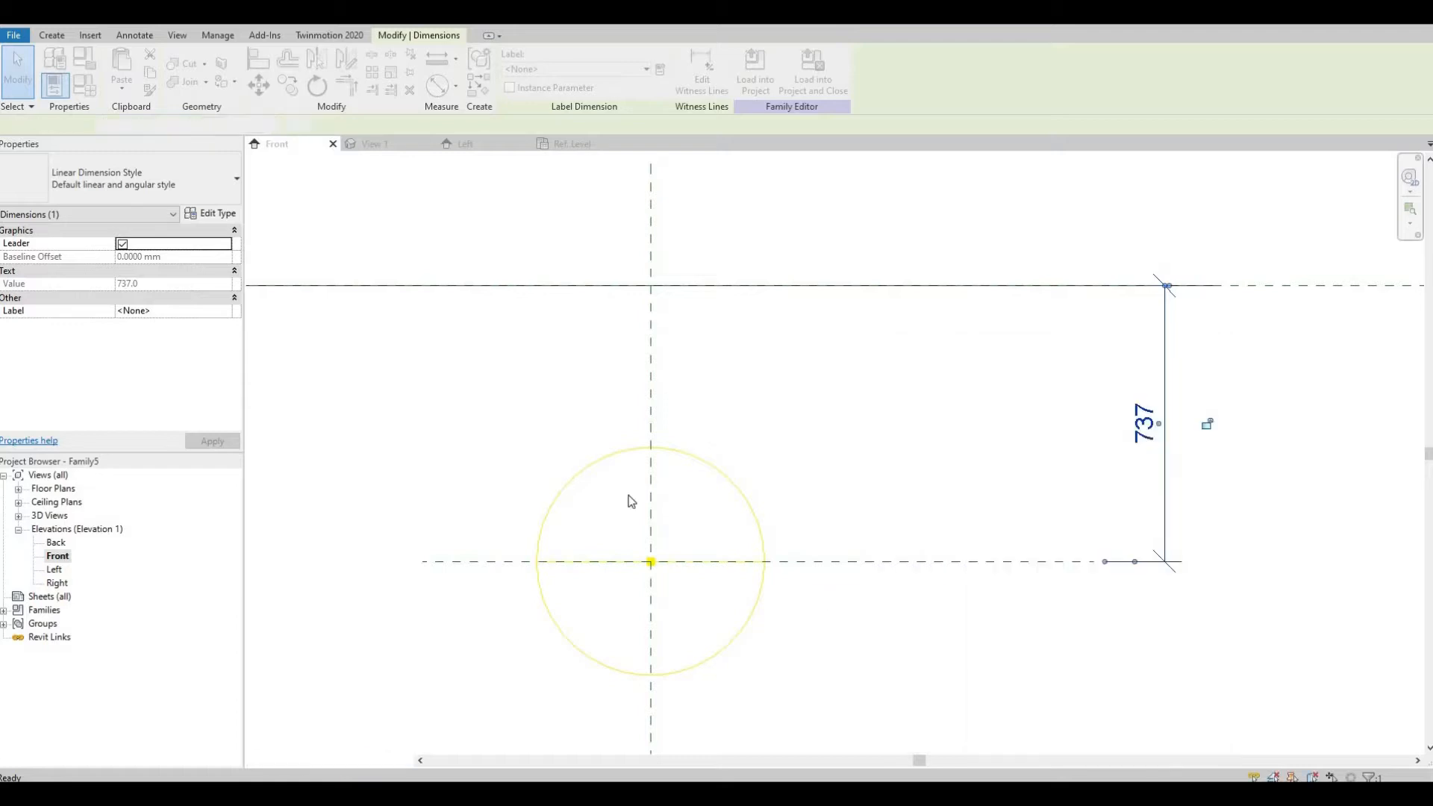
Step: Start a revolve and draw a rectangular boundary about 40 mm wide and 50 mm high below the ceiling plane, beside the vertical axis
click(52, 35)
click(191, 71)
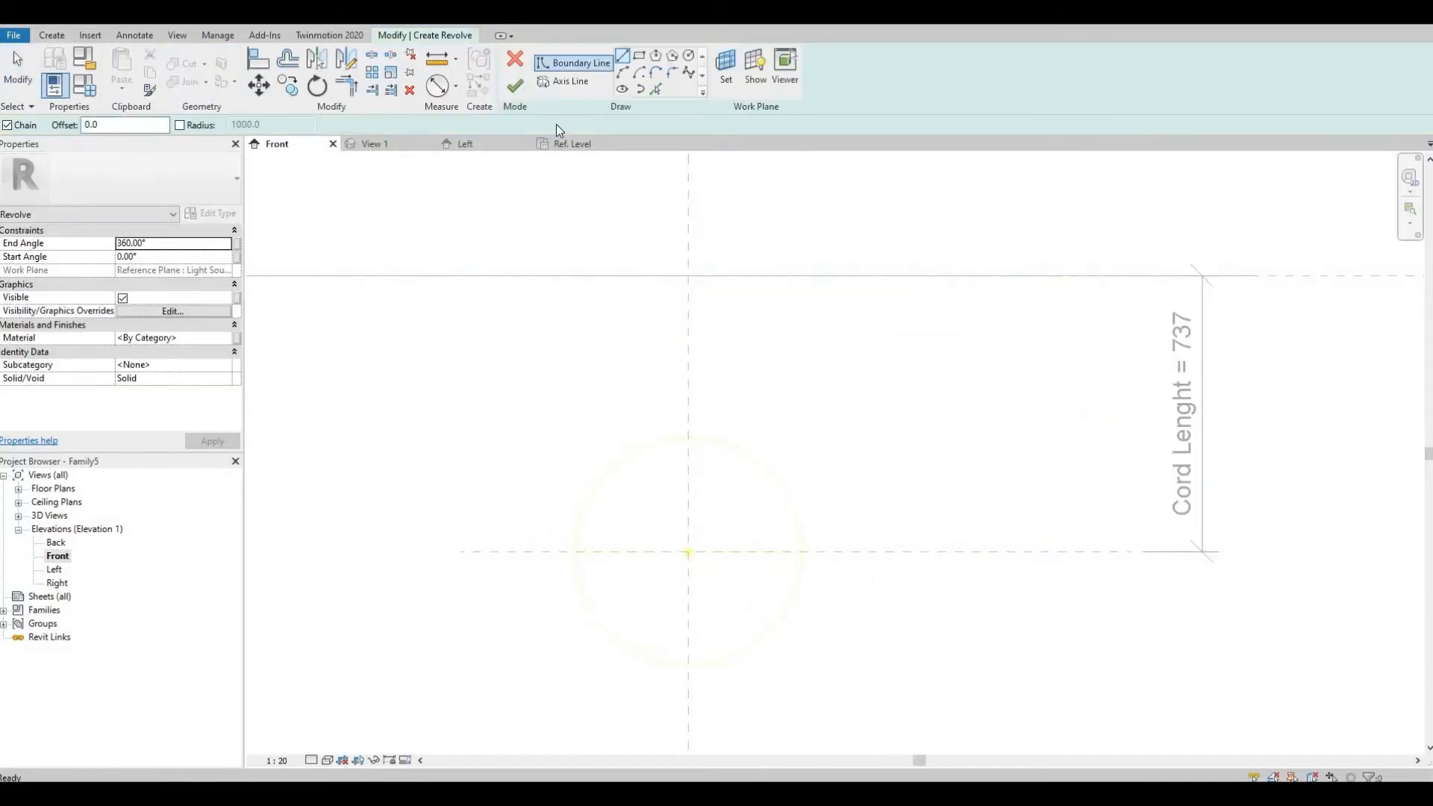
click(635, 58)
click(687, 309)
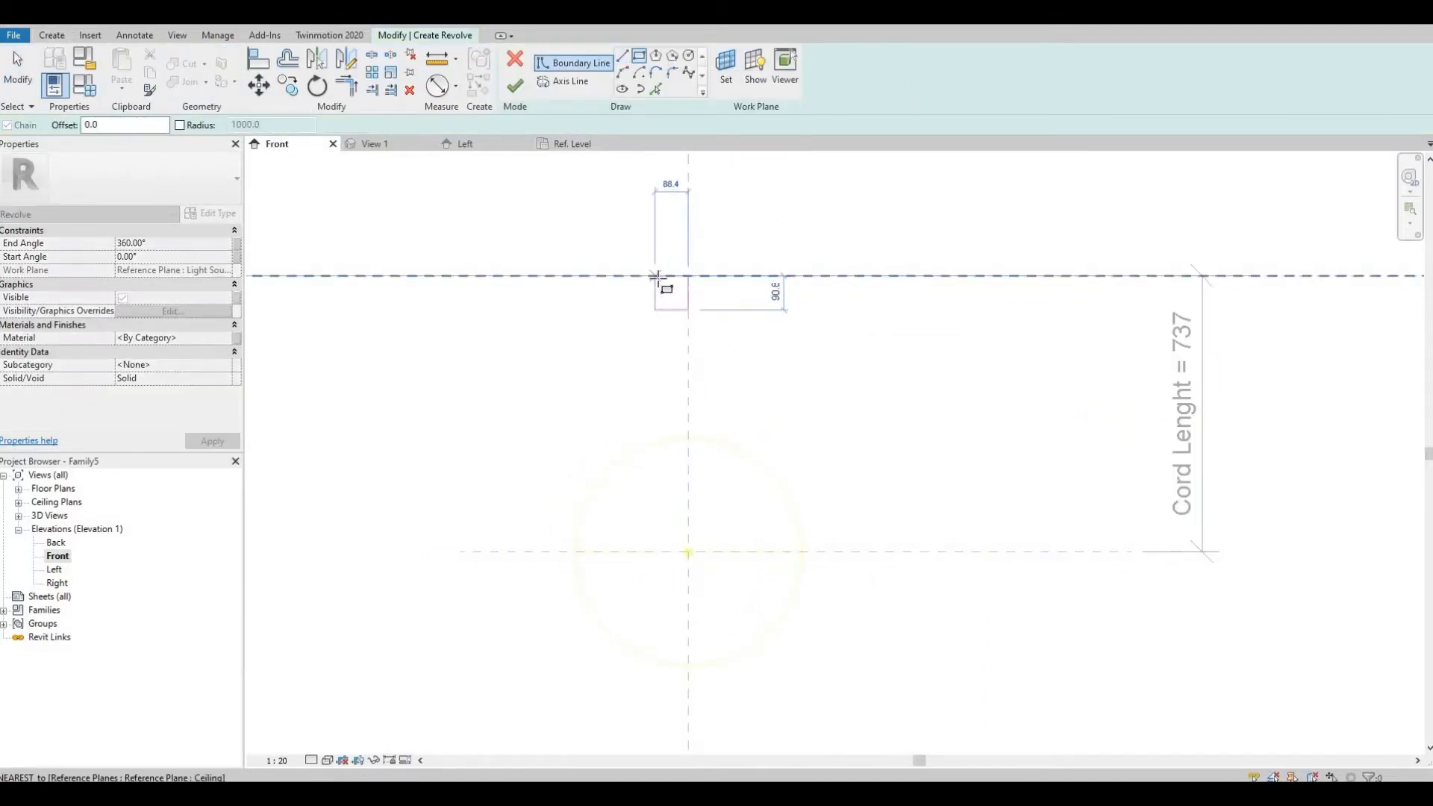
click(657, 276)
scroll(694, 282, up, 3)
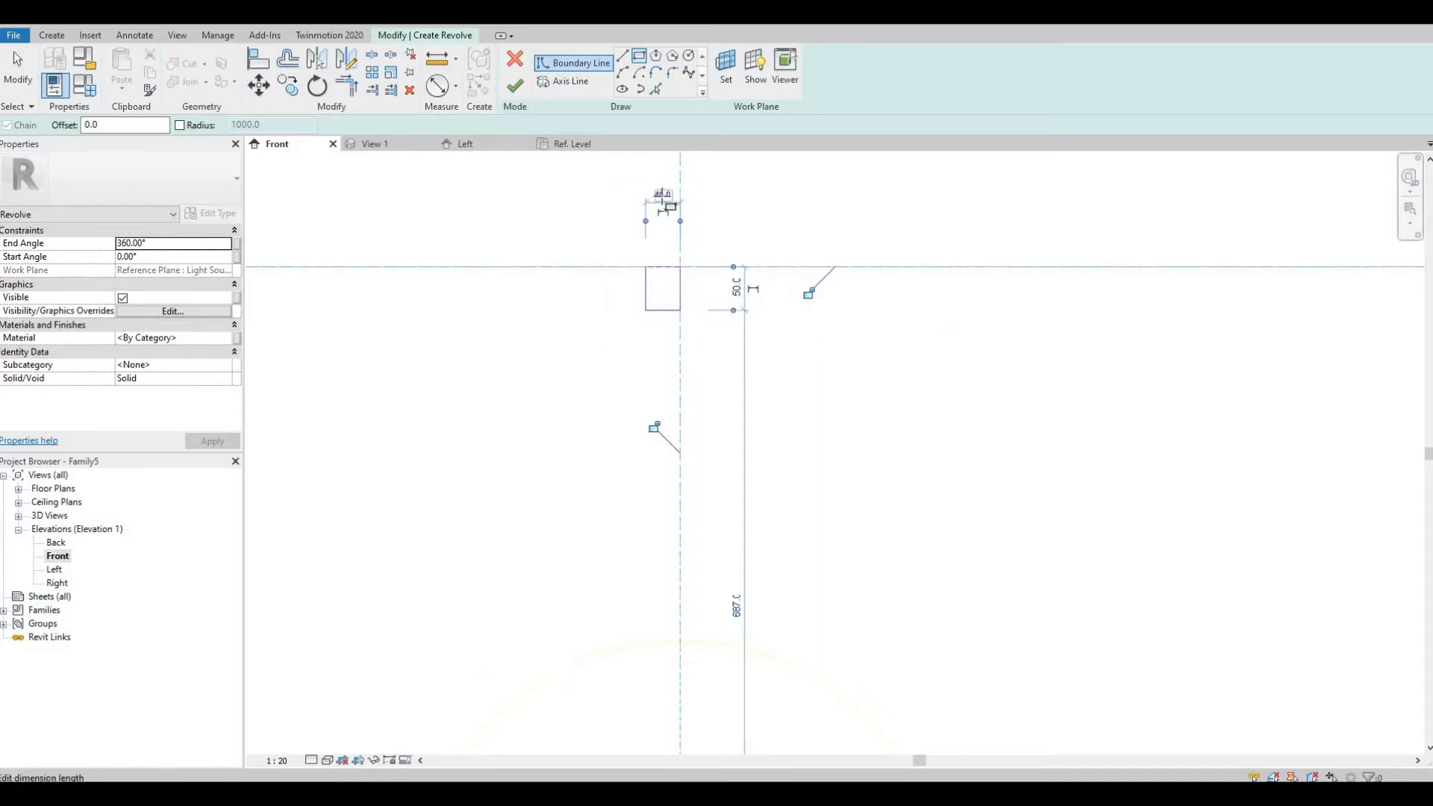
scroll(666, 208, up, 3)
key(Escape)
key(Escape)
Step: Stretch the rectangle's top edge outward to 55 mm so its outer side slants
click(676, 218)
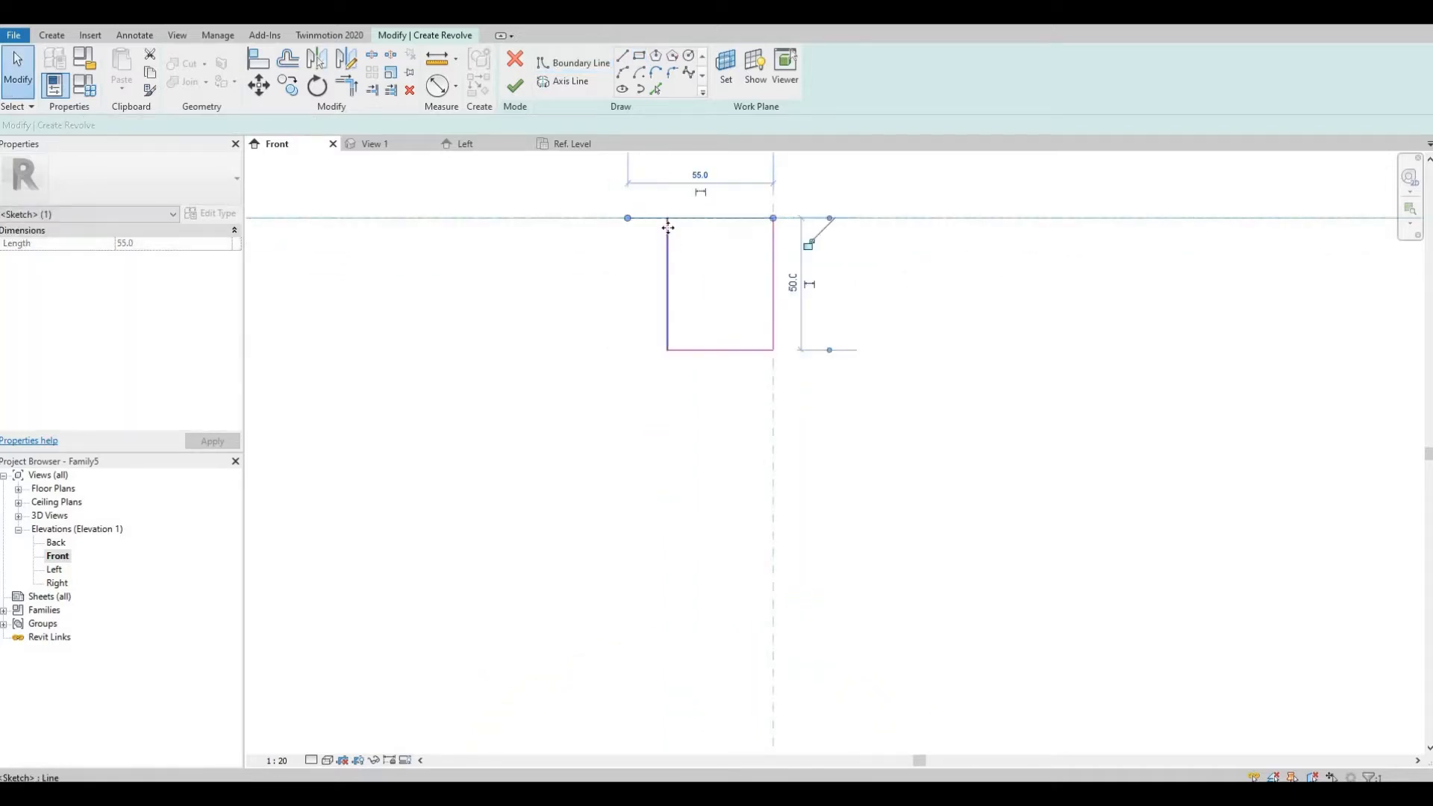
drag(633, 219, 627, 218)
click(745, 270)
scroll(746, 273, down, 5)
middle_drag(745, 316, 649, 283)
Step: Draw the revolve axis on the vertical reference plane and finish the canopy revolve
click(563, 81)
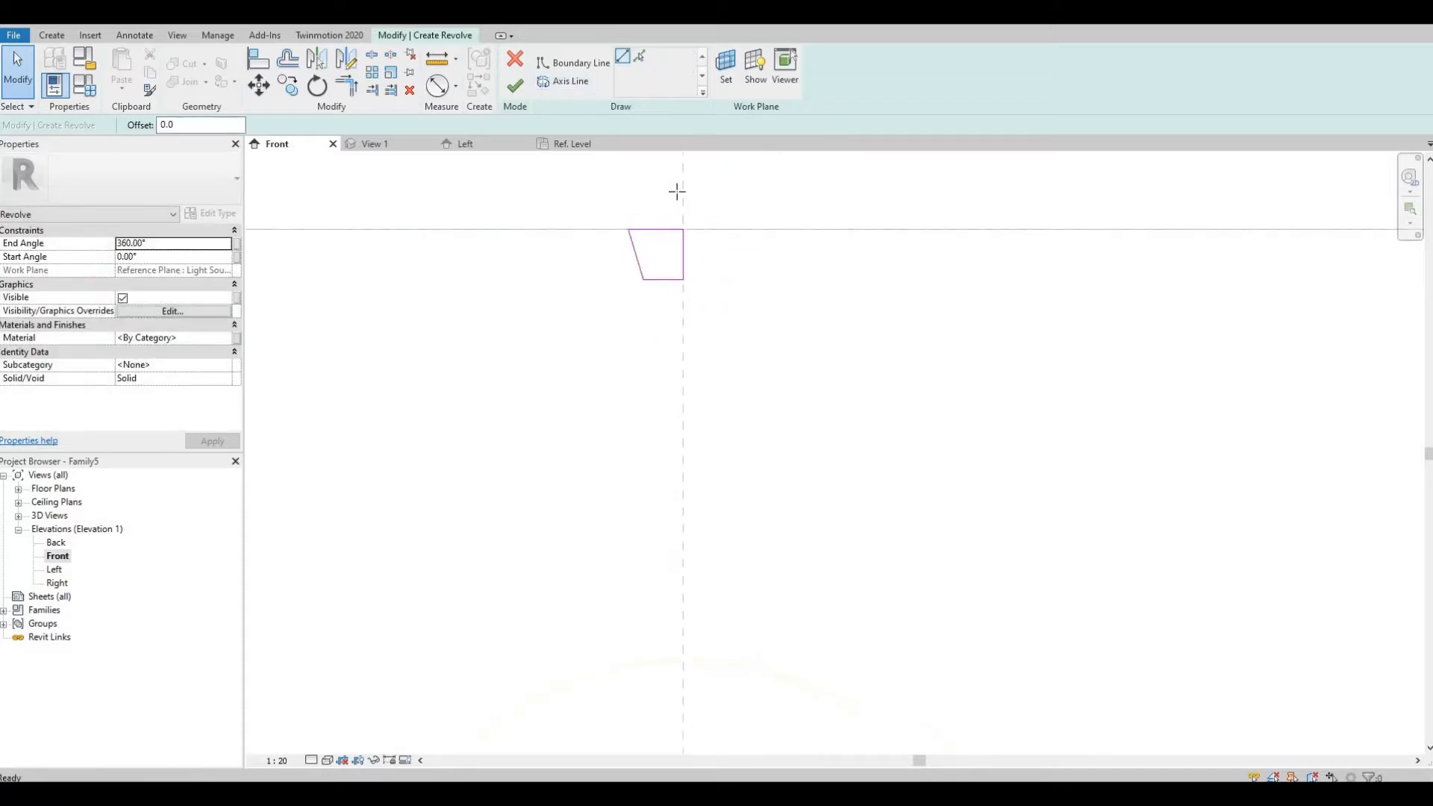
click(683, 184)
click(682, 402)
click(514, 86)
scroll(670, 306, up, 1)
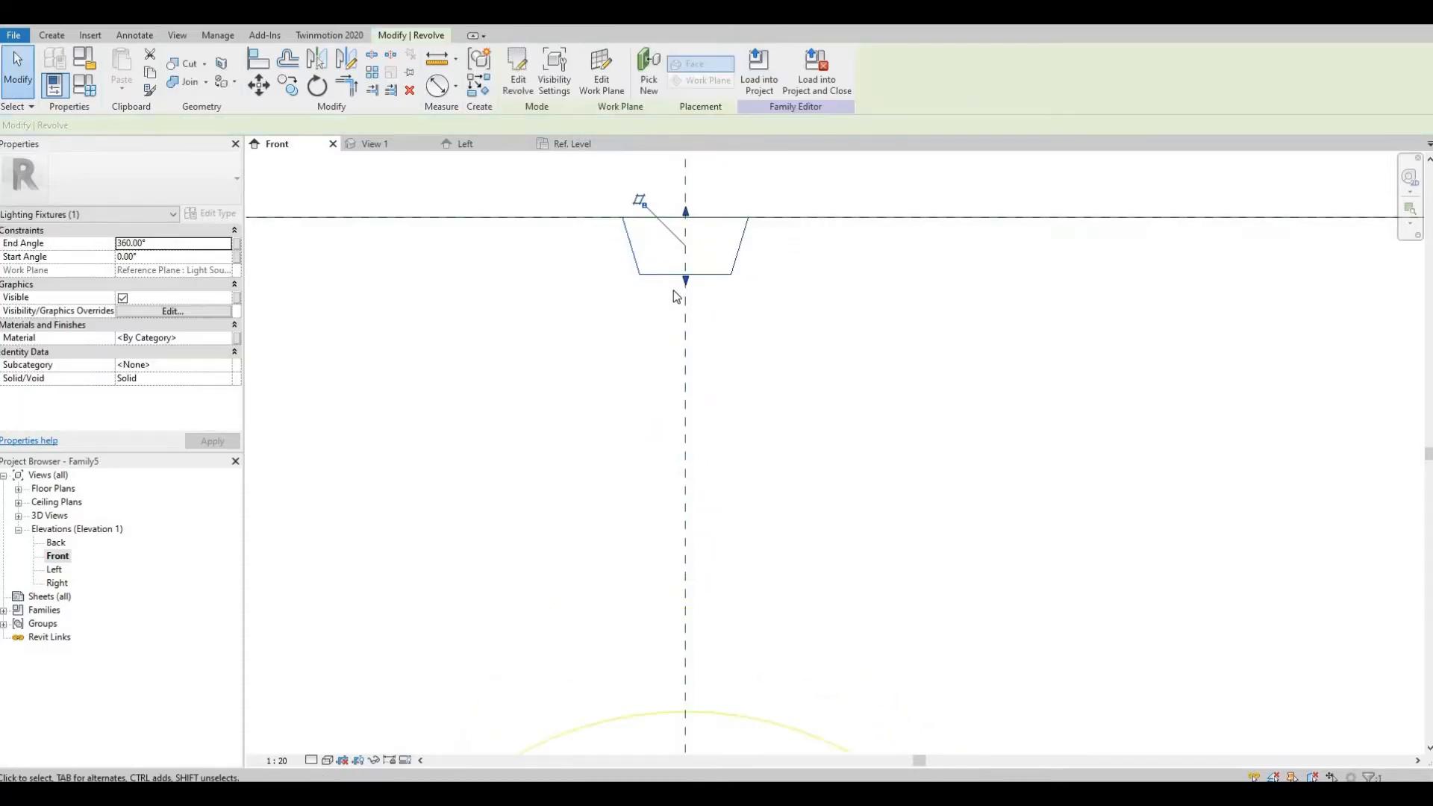
click(675, 294)
Step: Start another revolve and draw a small round arc boundary just below the canopy's base, beside the vertical axis
click(52, 35)
click(190, 69)
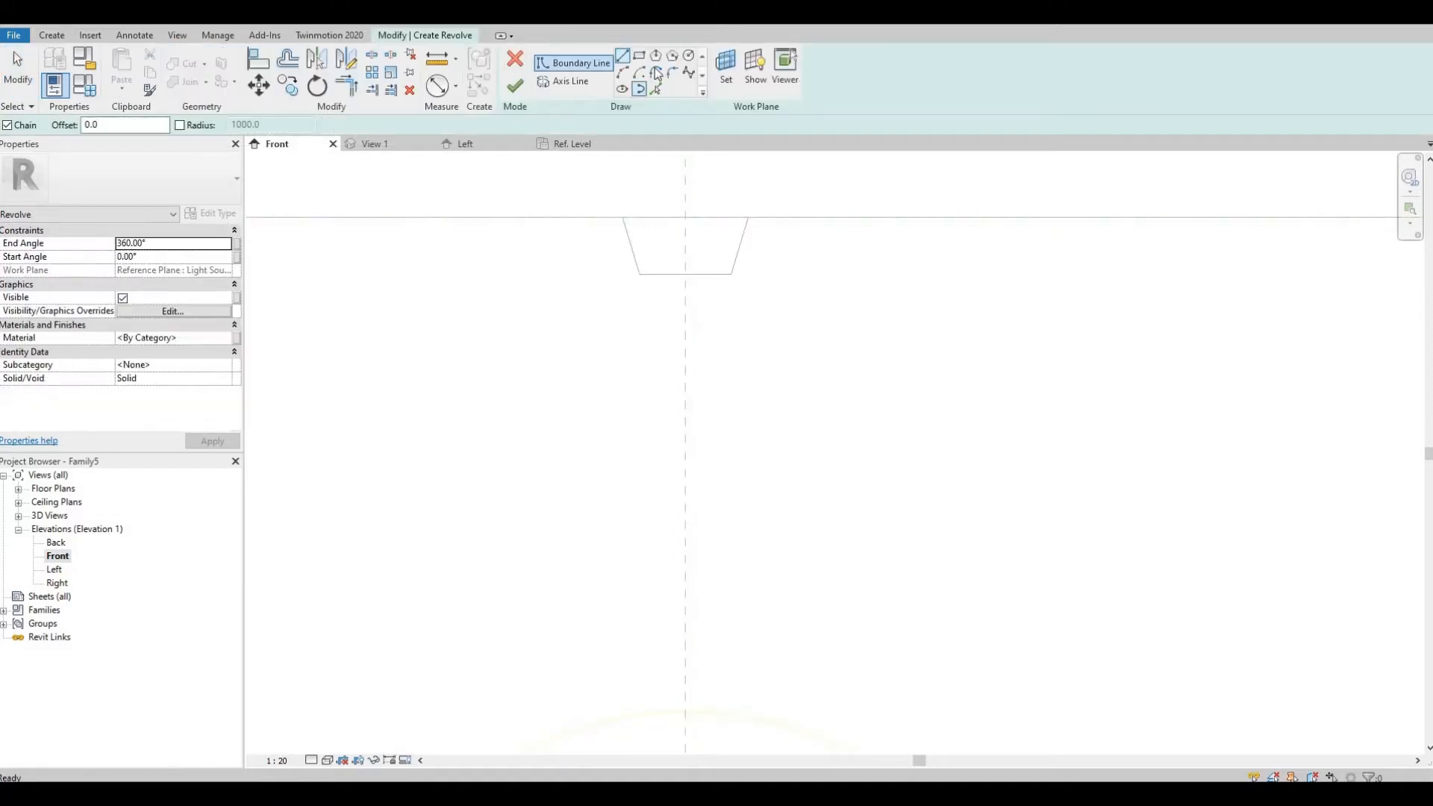
click(624, 88)
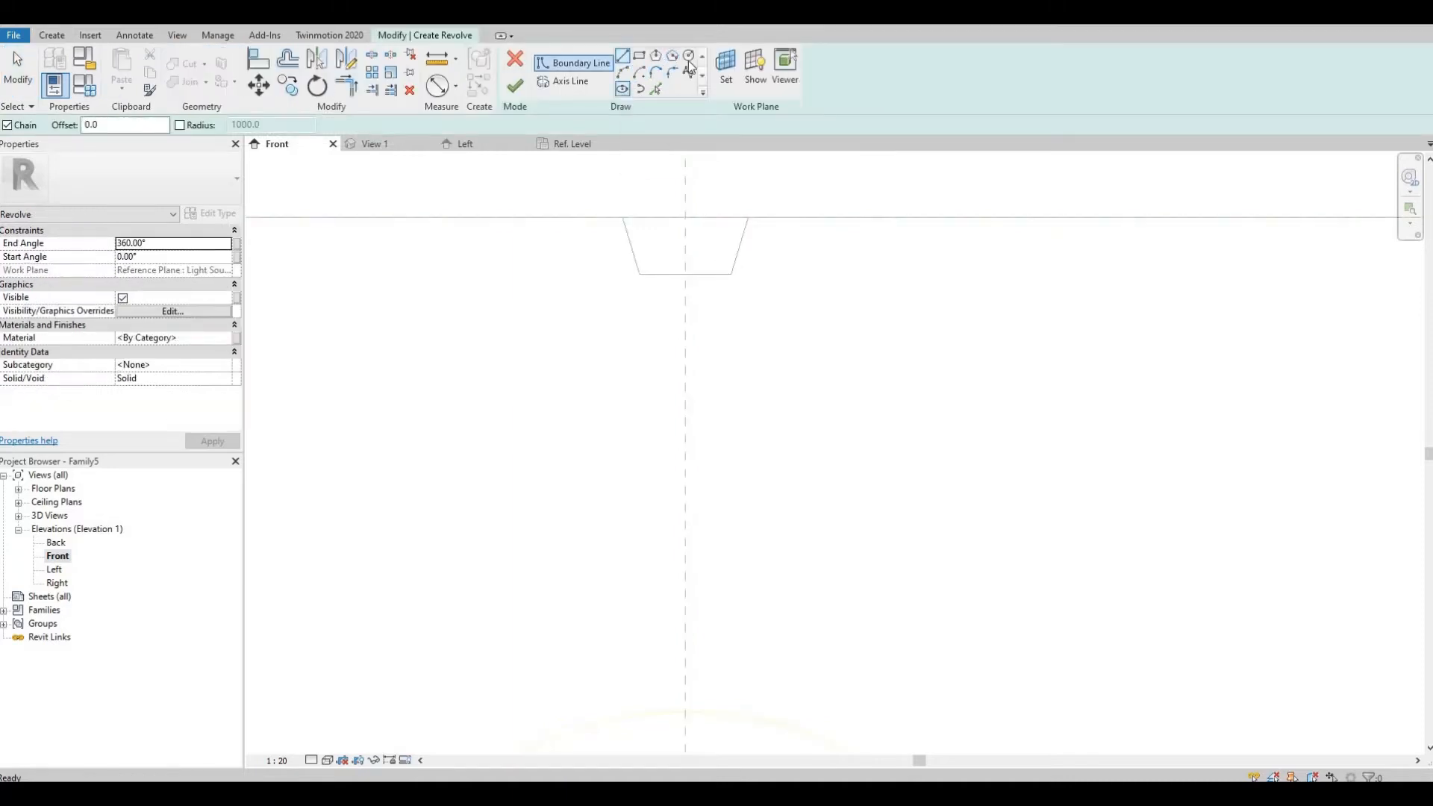
click(686, 275)
click(685, 297)
scroll(670, 290, up, 1)
click(669, 294)
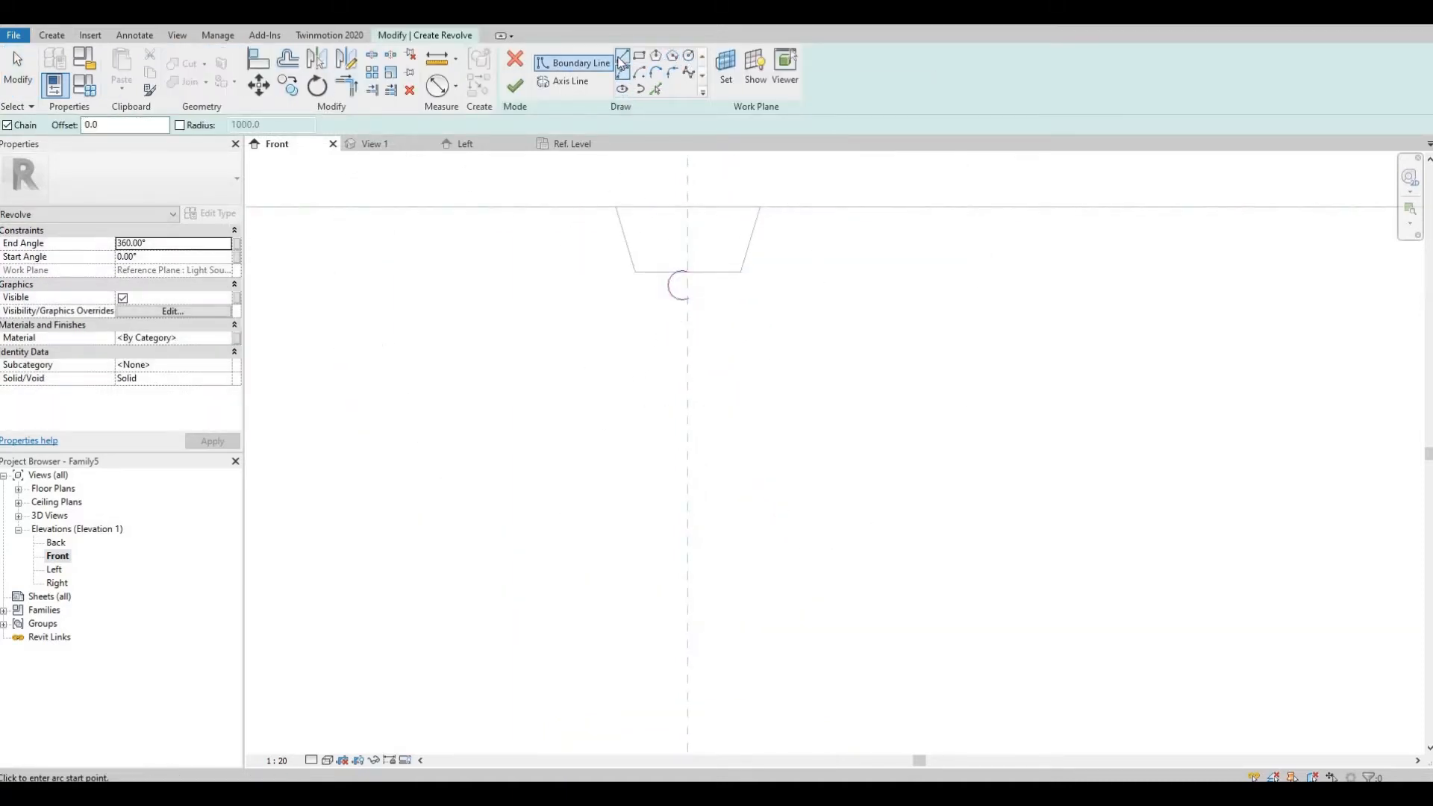
Step: Draw a vertical cord line about 220 mm long down from the arc's lower end and bring it slightly closer to the axis
click(682, 300)
click(681, 592)
key(Escape)
key(Escape)
scroll(680, 307, up, 2)
click(679, 321)
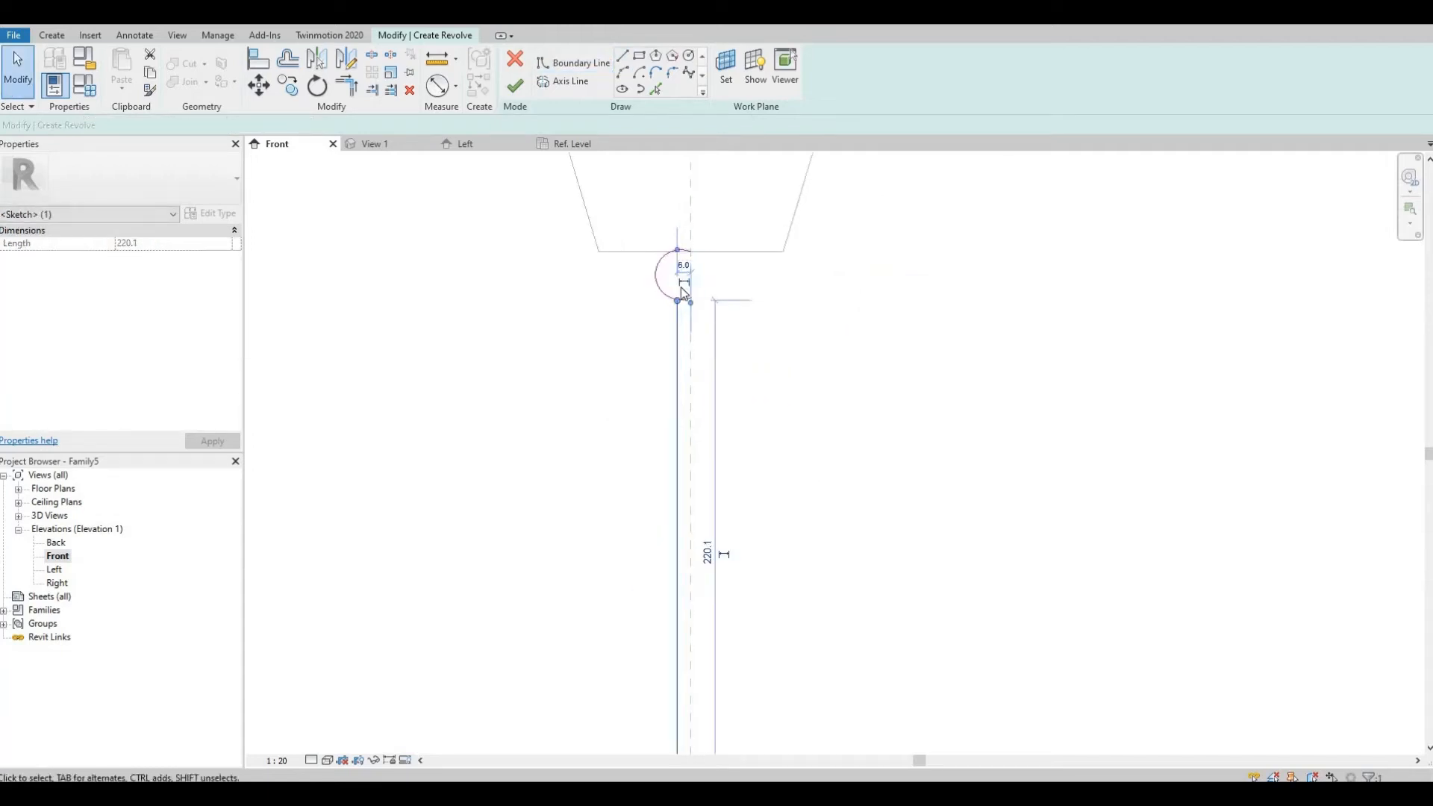
Step: Trim the arc's lower end to the vertical cord line
key(t)
key(r)
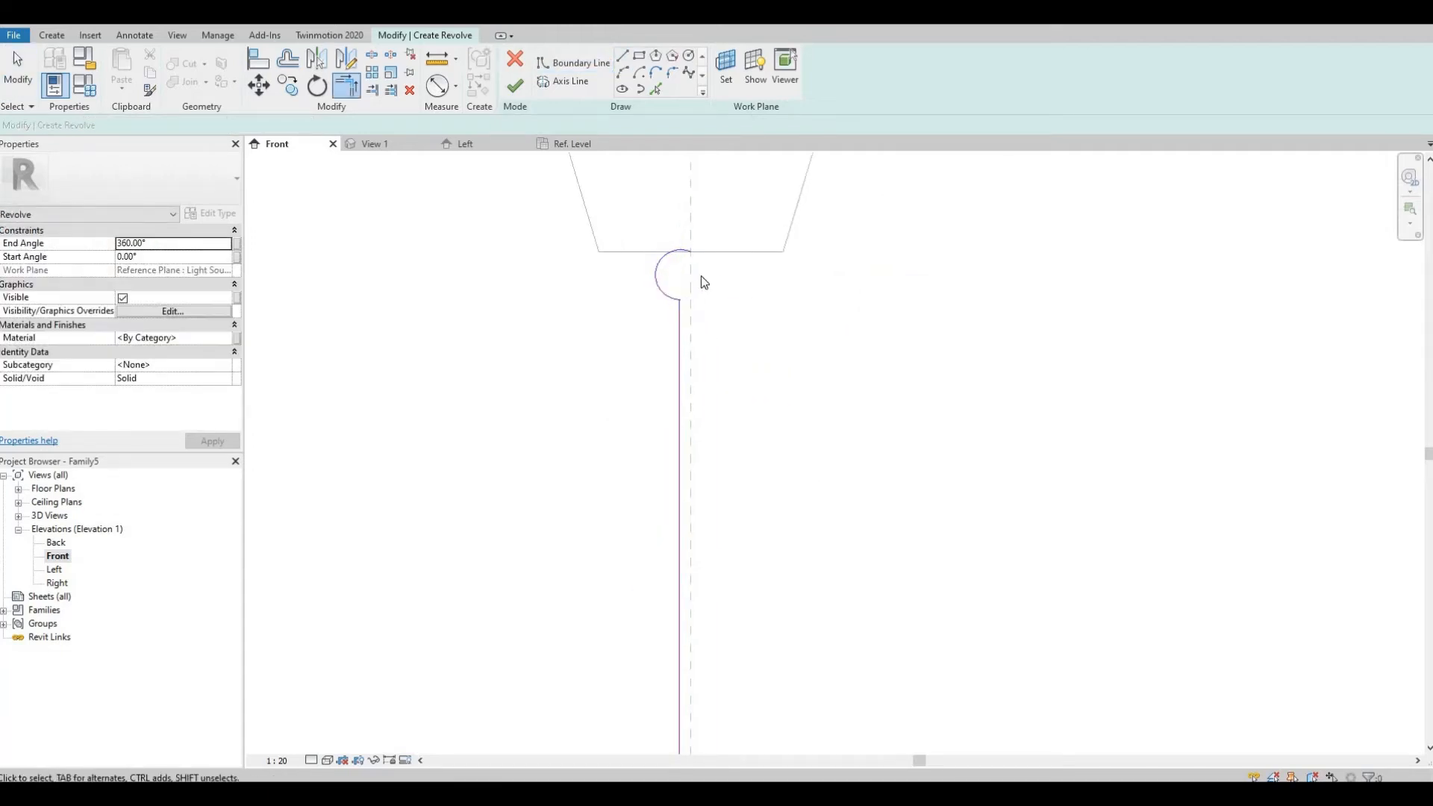
click(664, 318)
scroll(707, 188, down, 4)
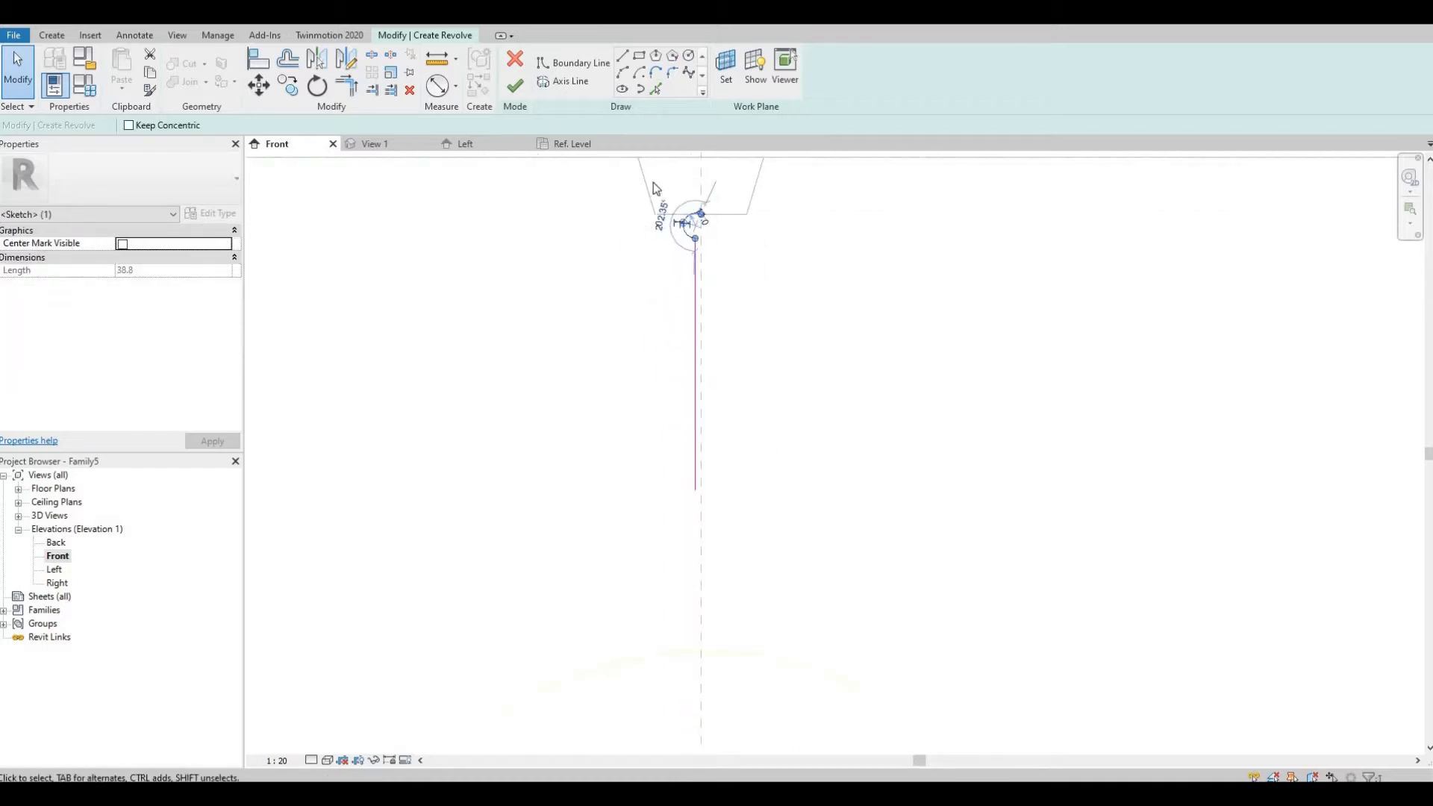
Step: Nudge the arc and cord line downward and adjust the arc's upper end to meet the canopy's base
drag(654, 186, 758, 496)
key(Down)
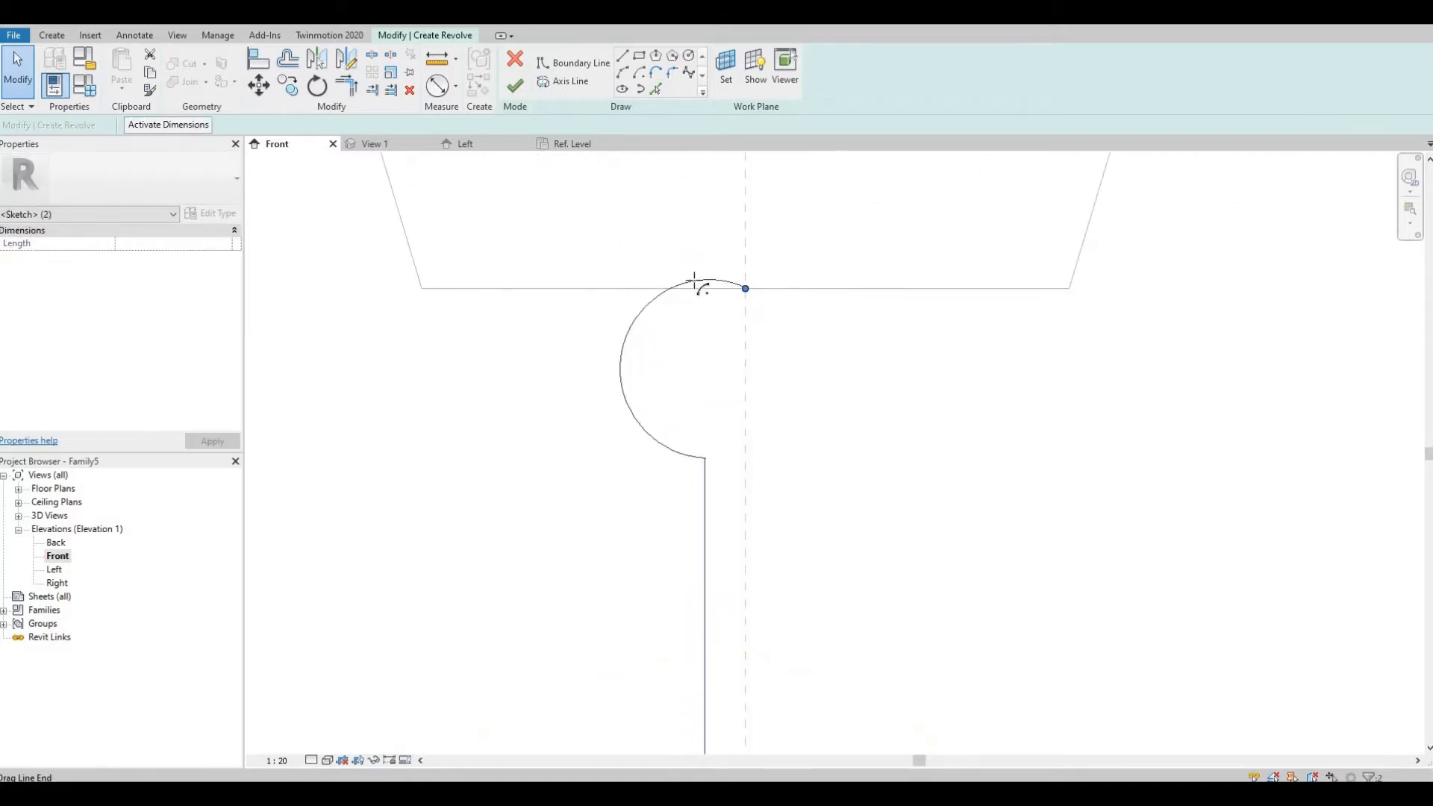
drag(694, 282, 671, 289)
Step: Draw the boundary from the canopy's base down along the axis to just above the light source, with a short horizontal bottom line
click(623, 56)
click(745, 288)
scroll(746, 442, down, 6)
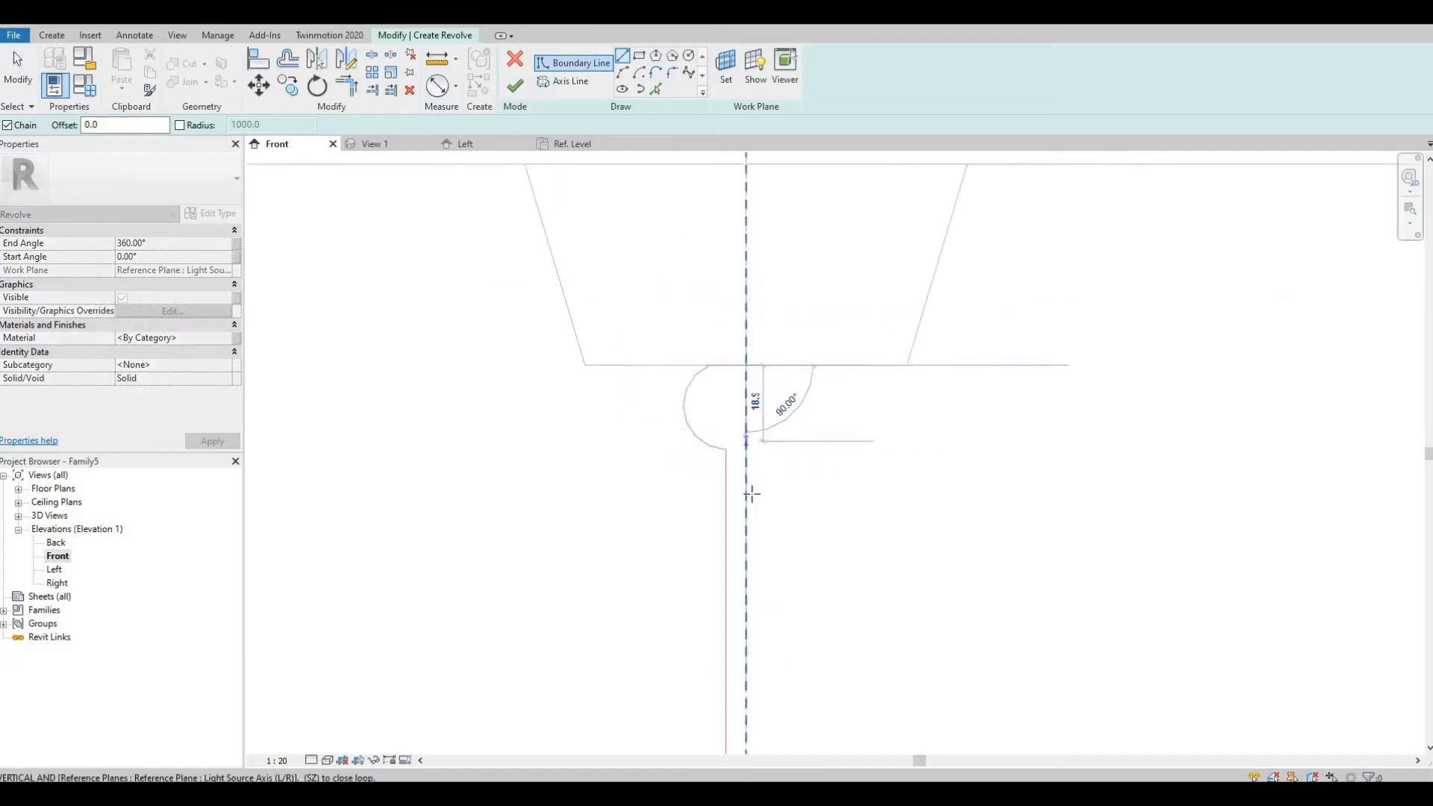
middle_drag(752, 655, 750, 344)
middle_drag(755, 575, 754, 250)
scroll(758, 348, down, 3)
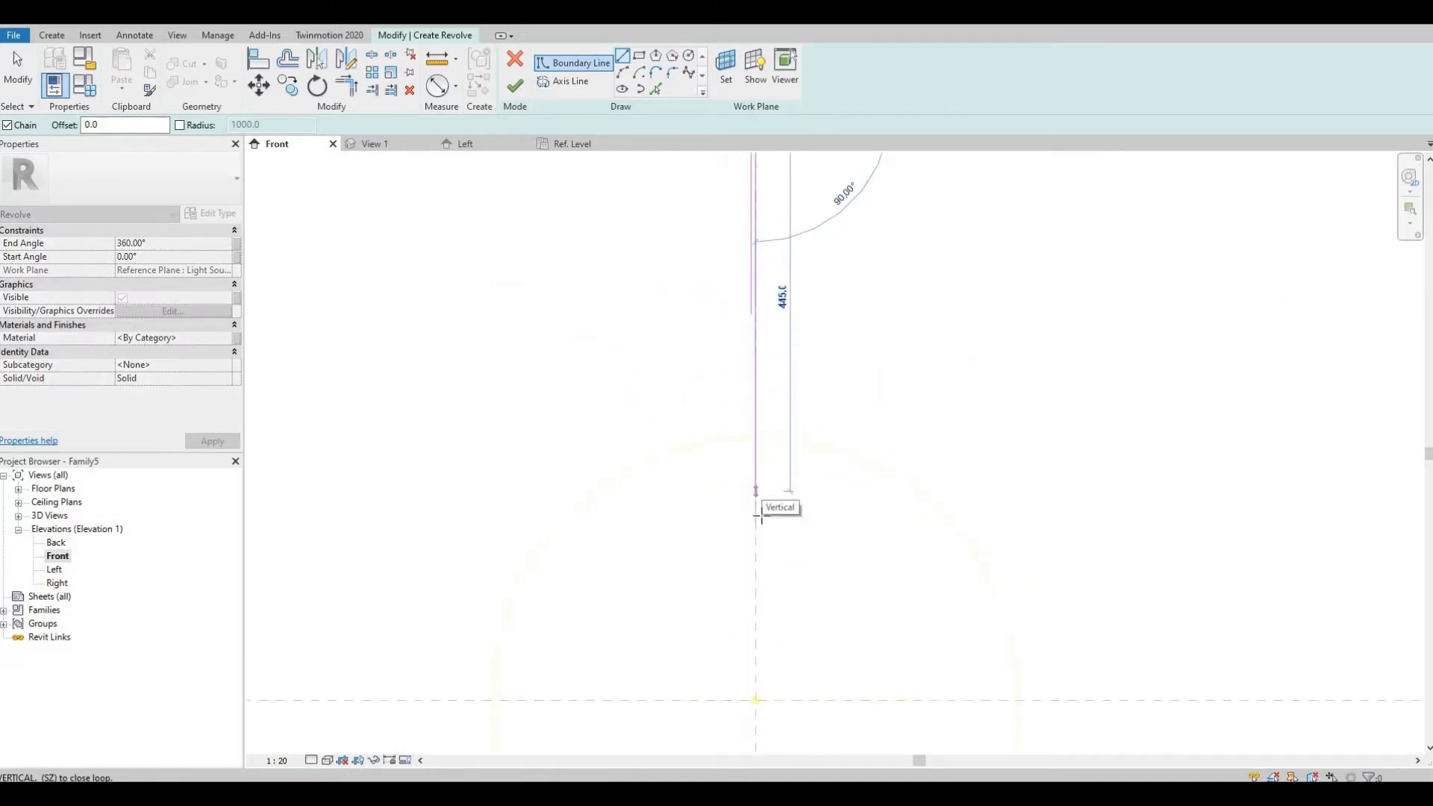
key(Escape)
key(Escape)
click(755, 655)
click(700, 655)
key(Escape)
key(Escape)
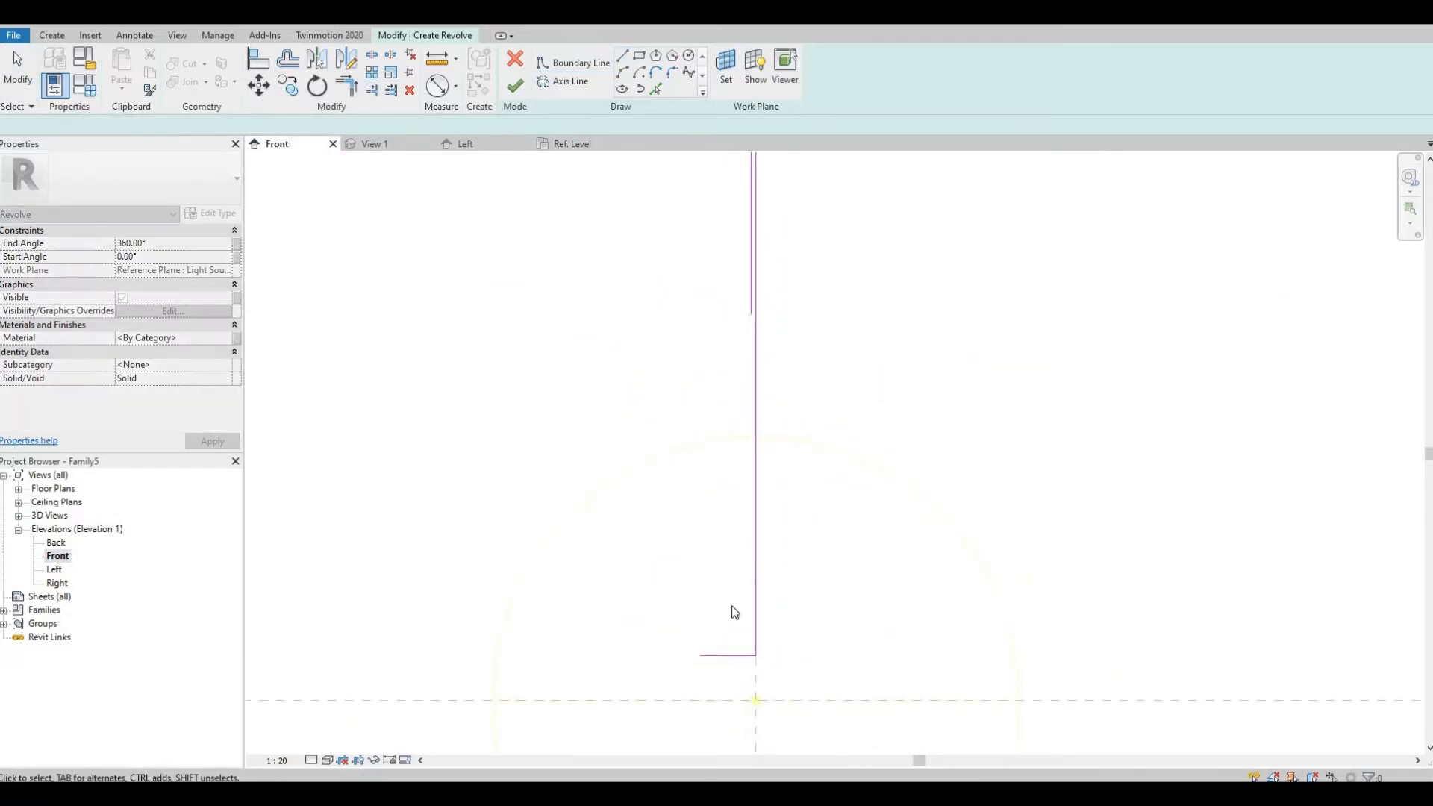
Step: Trim and extend the cord's outer line and the horizontal bottom line into a corner
key(t)
key(r)
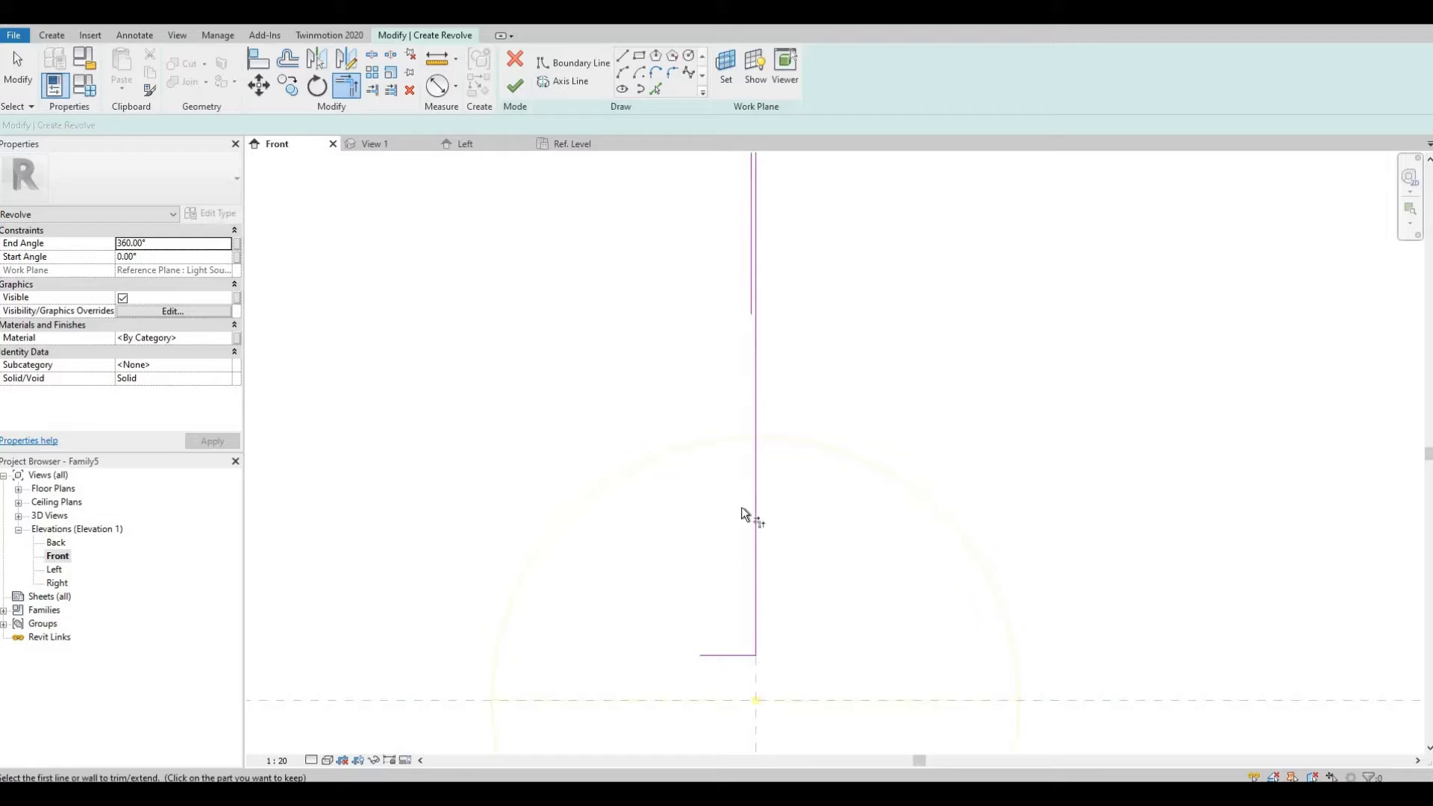
click(749, 297)
scroll(750, 656, up, 5)
click(768, 655)
scroll(717, 537, down, 4)
key(Escape)
key(Escape)
Step: Draw the revolve axis along the vertical reference plane and finish the cord revolve
click(553, 87)
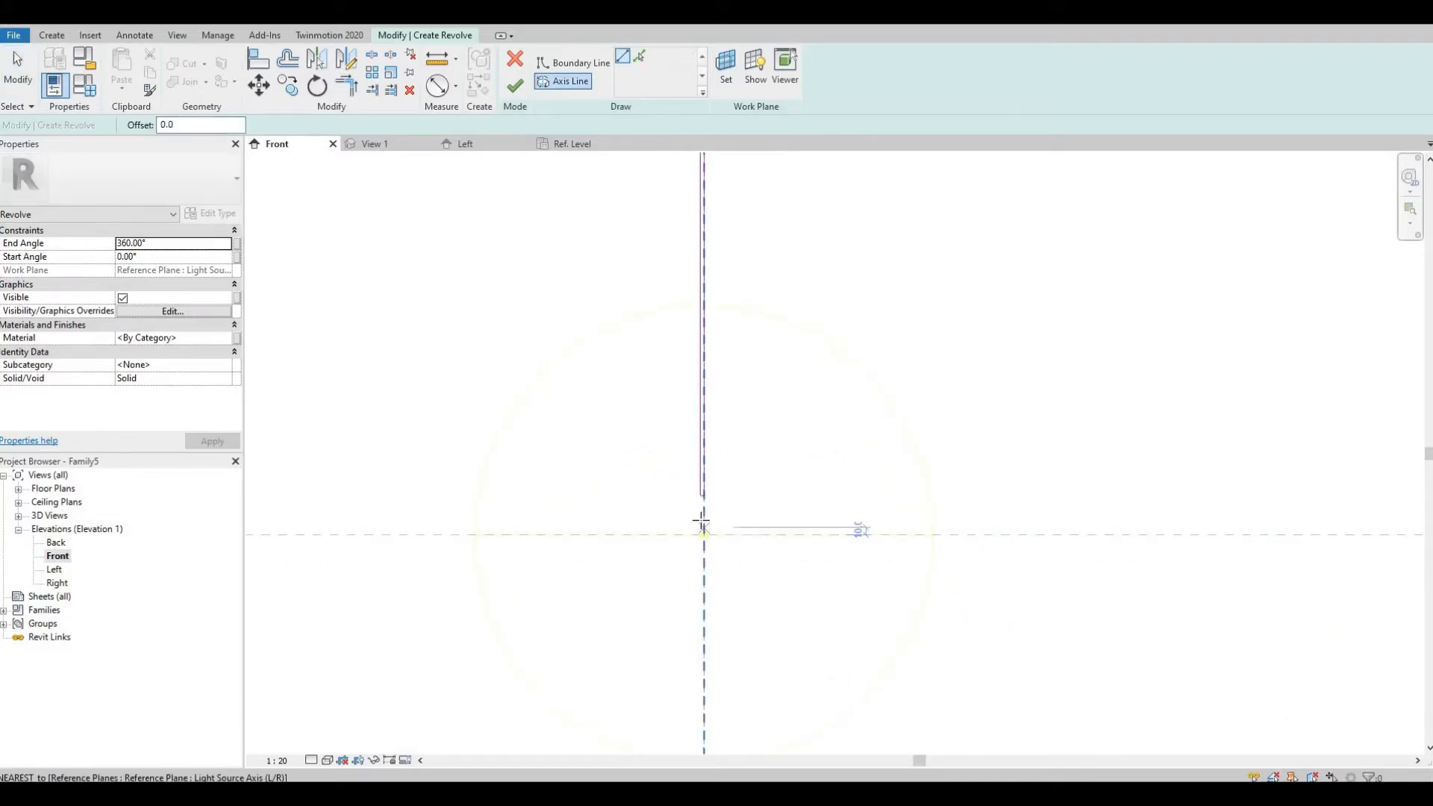
click(703, 519)
click(704, 433)
click(514, 86)
scroll(664, 470, down, 3)
key(Escape)
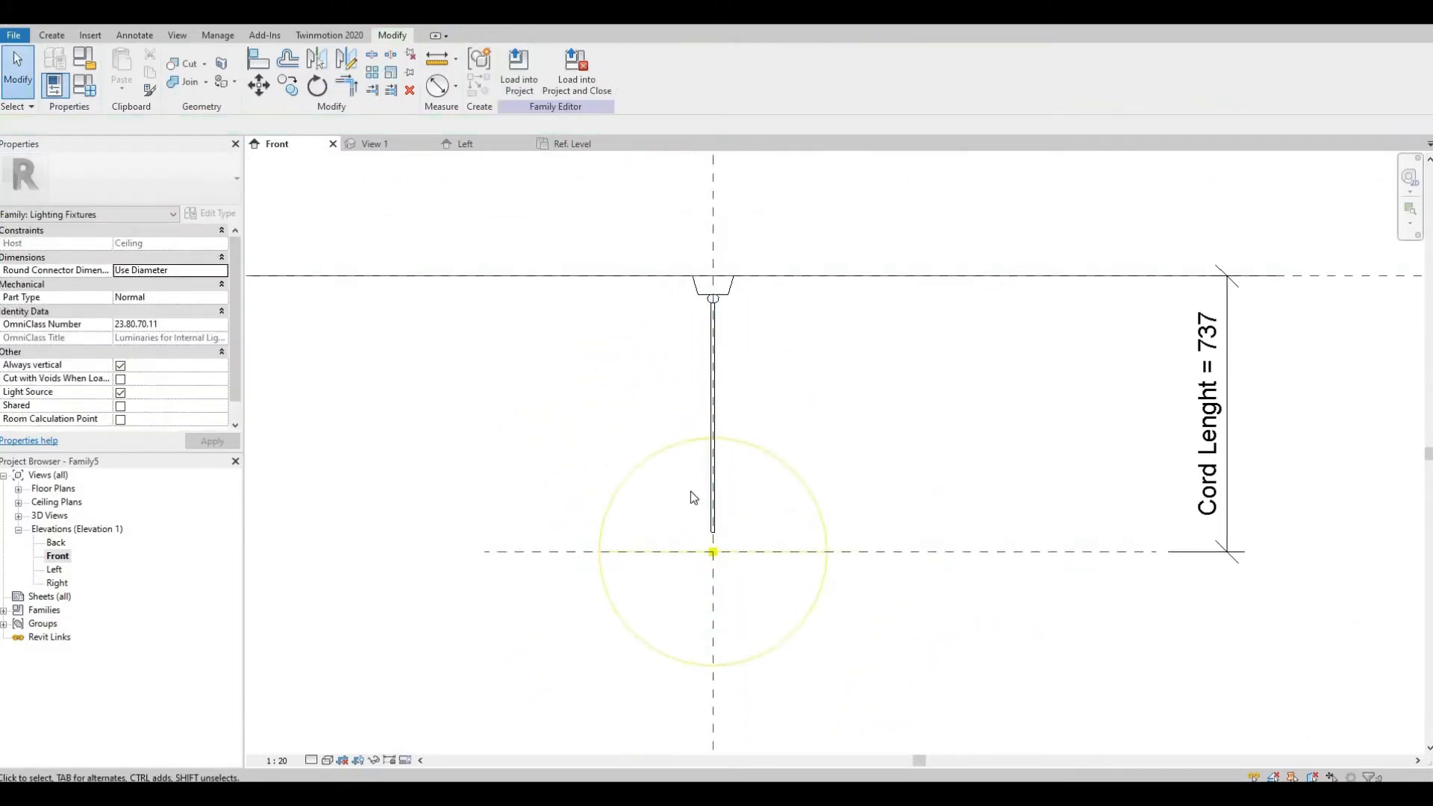
Step: Place a horizontal reference plane about 73 mm above the light source elevation
click(858, 70)
click(456, 524)
click(1138, 524)
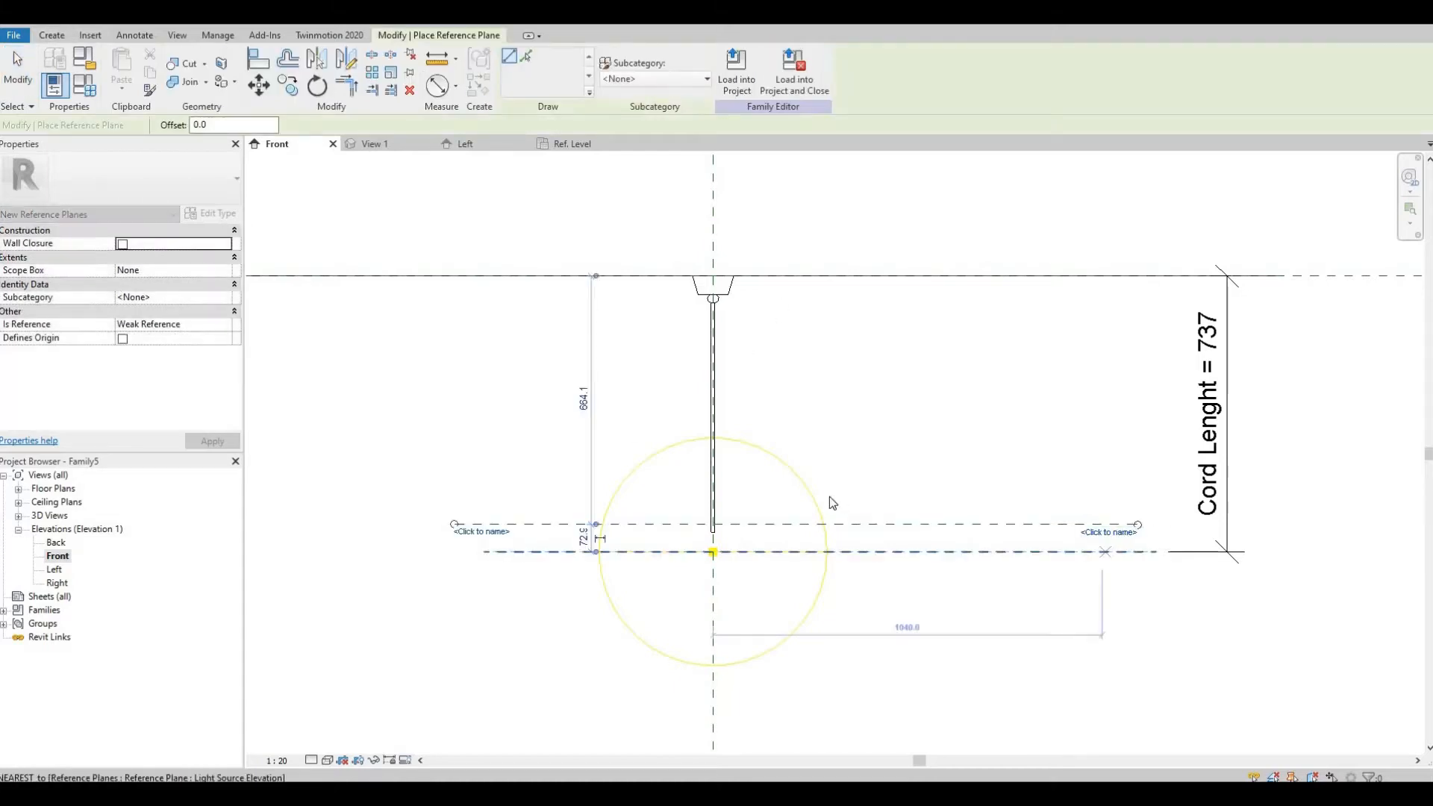
key(Escape)
key(Escape)
Step: Shorten the cord so its lower end sits above the new reference plane
scroll(713, 297, up, 8)
scroll(662, 403, down, 8)
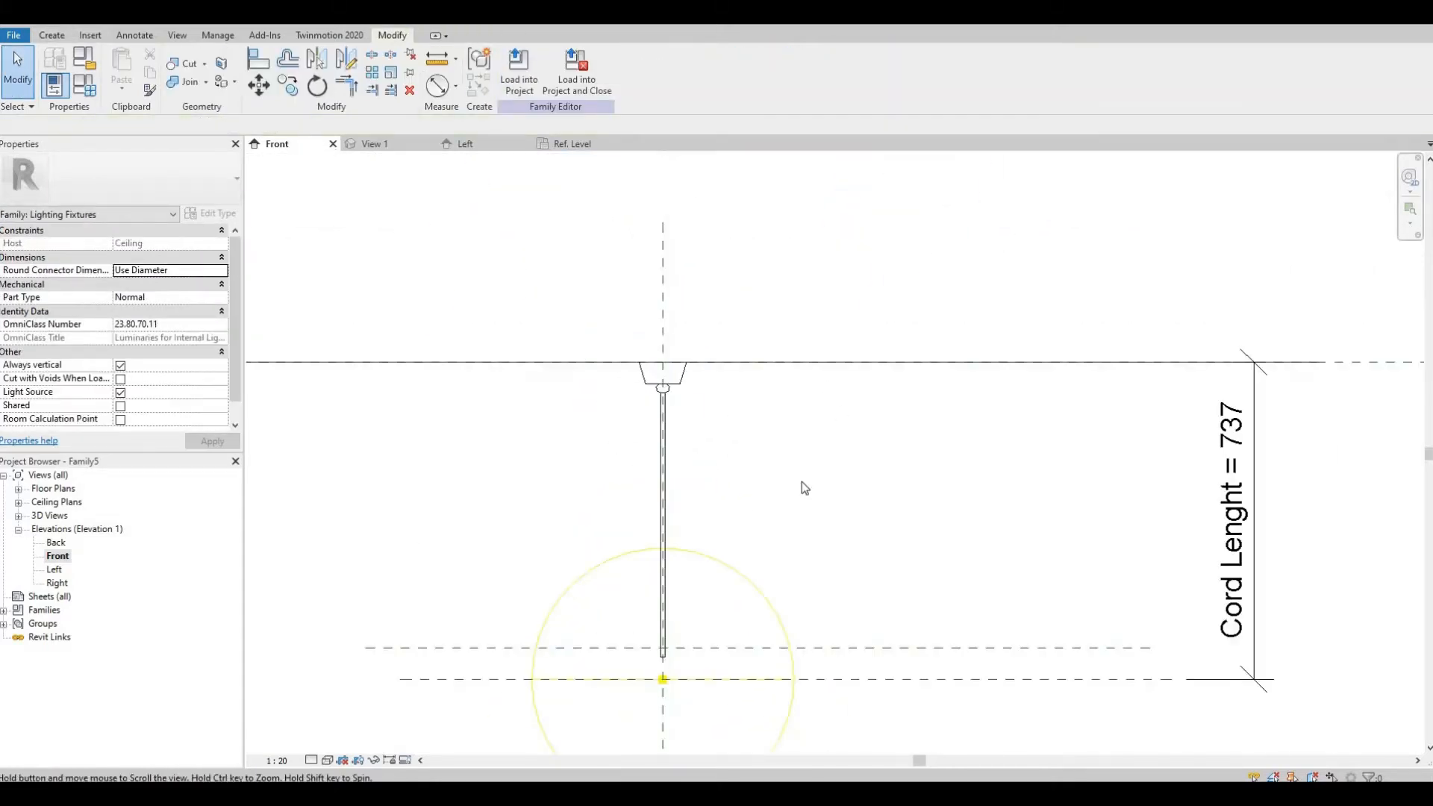
scroll(888, 586, up, 3)
middle_drag(888, 586, 880, 364)
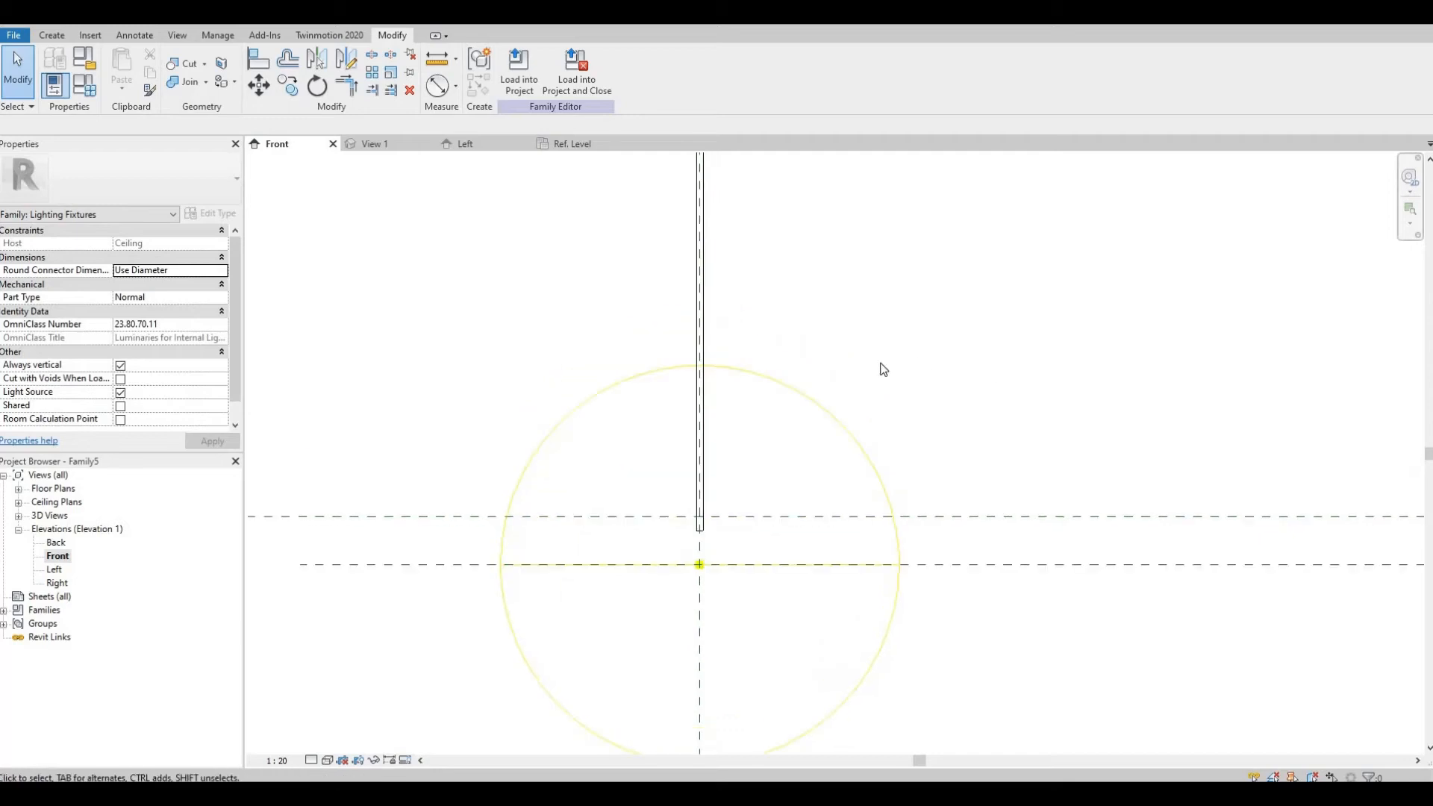
click(699, 381)
key(Escape)
scroll(630, 418, down, 3)
scroll(661, 462, up, 2)
click(52, 35)
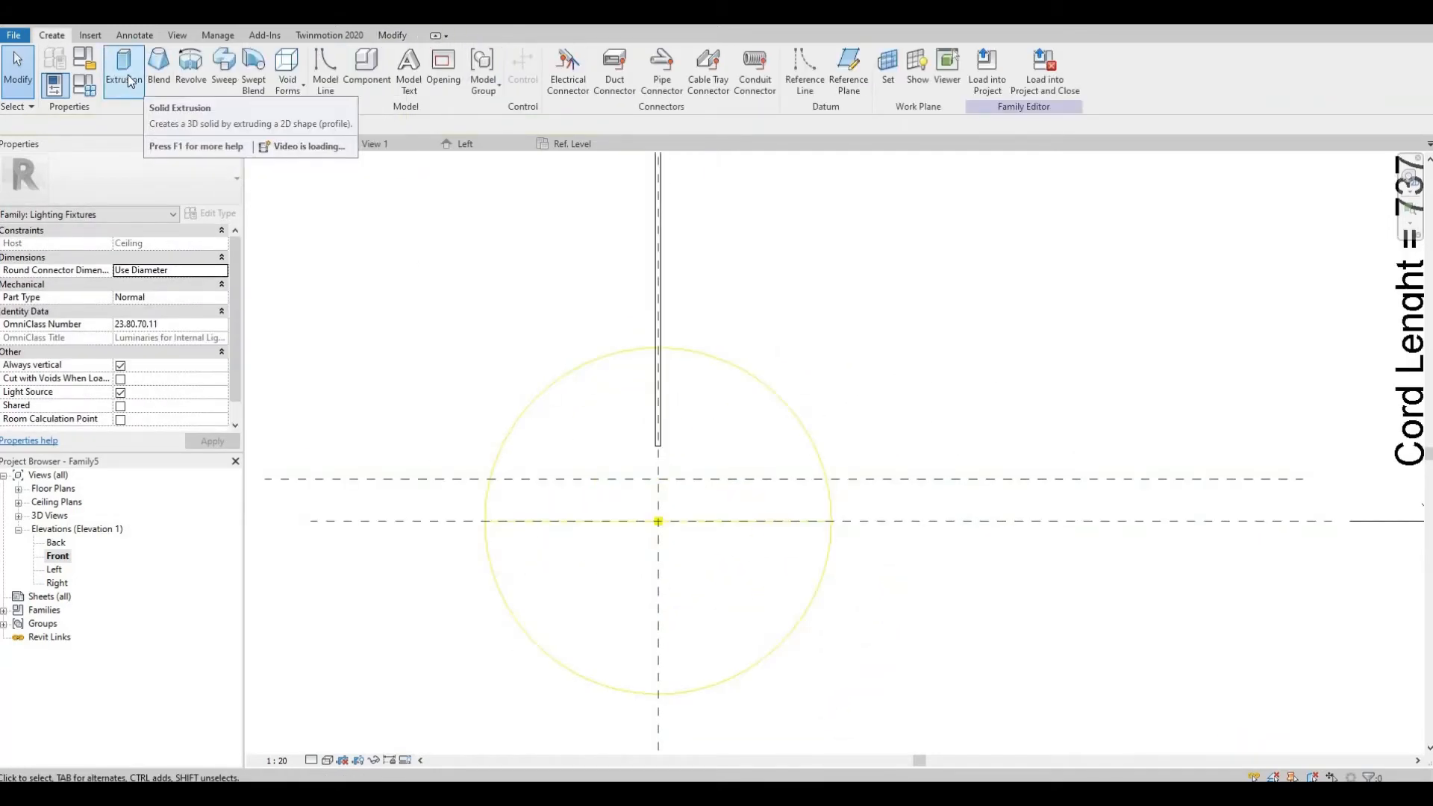
click(128, 75)
key(ctrl+z)
Step: Start a revolve below the cord and draw a 10 by 30 mm rectangle beside the axis, crossing the new reference plane
click(51, 35)
click(187, 75)
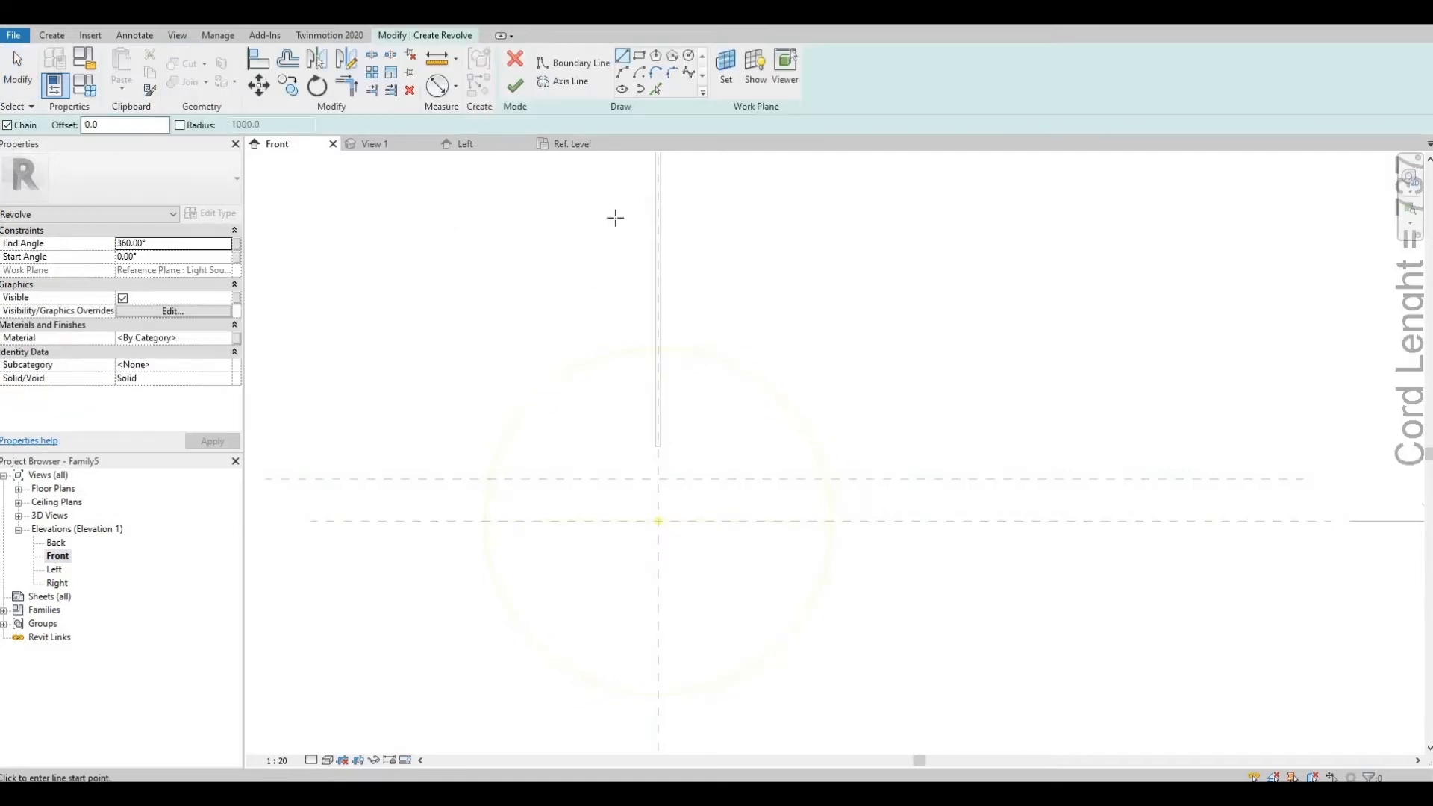
scroll(666, 475, up, 2)
click(650, 456)
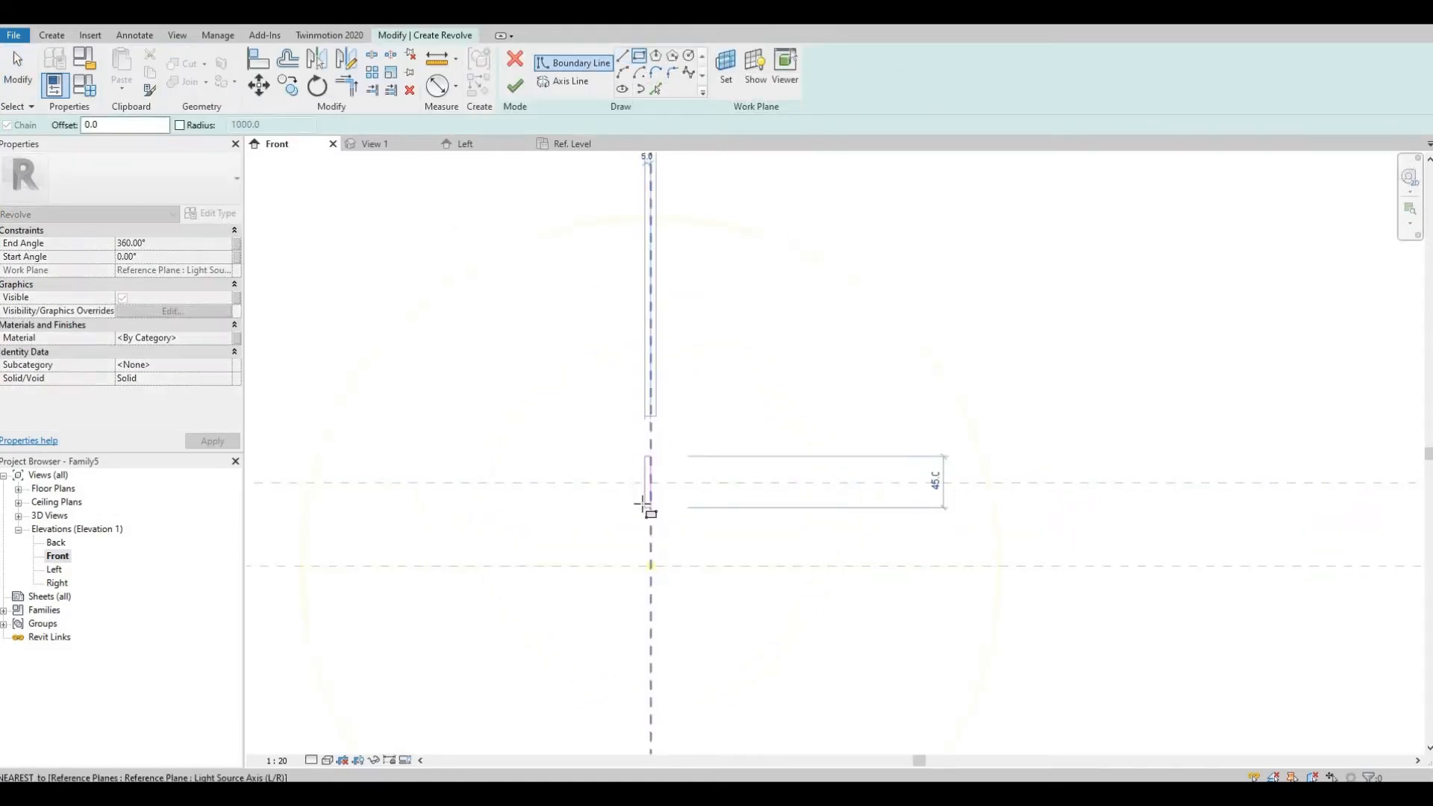
click(637, 493)
scroll(637, 494, up, 2)
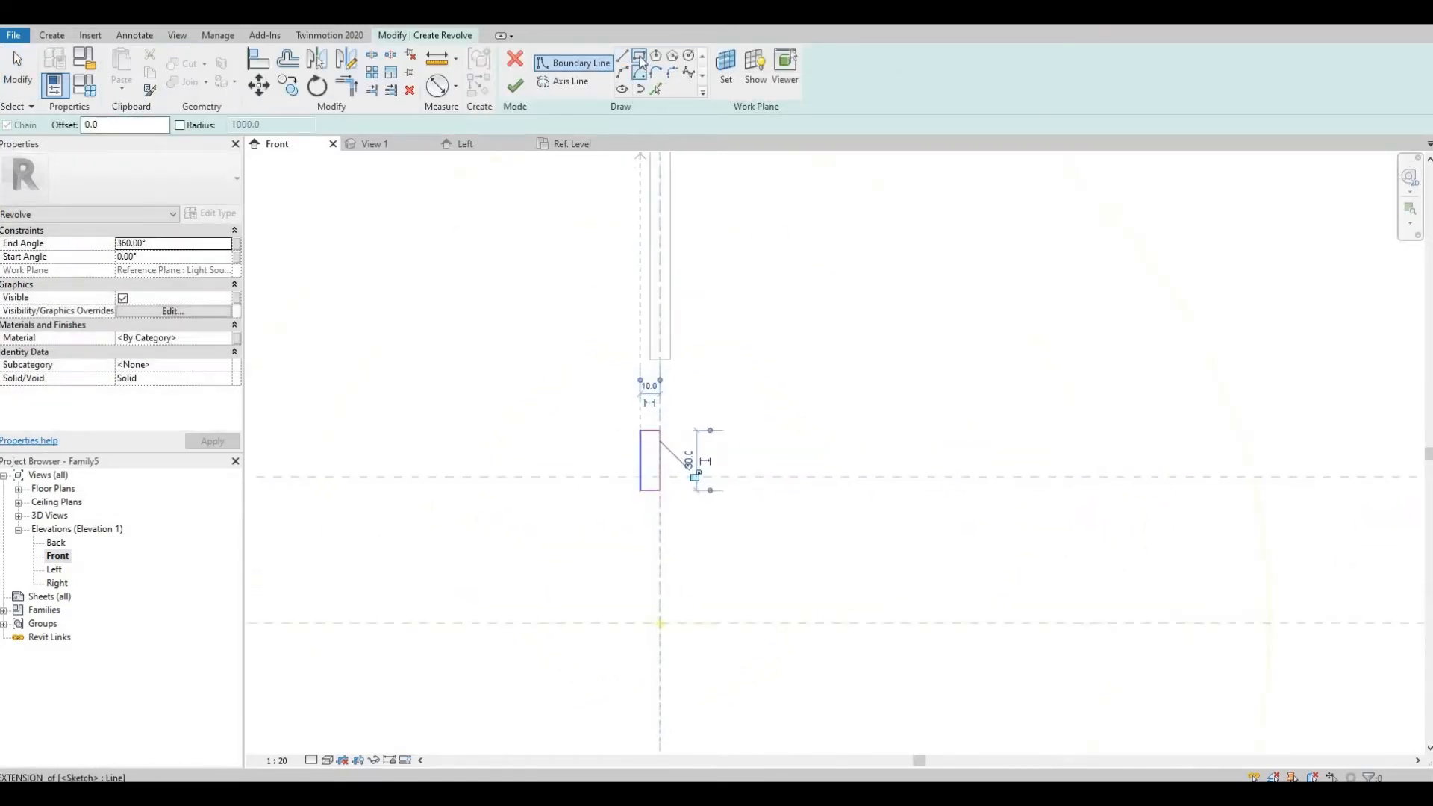
Step: Draw a second rectangle 15 mm wide directly beneath the first and delete the overlapping line between them
click(630, 538)
click(660, 488)
key(Escape)
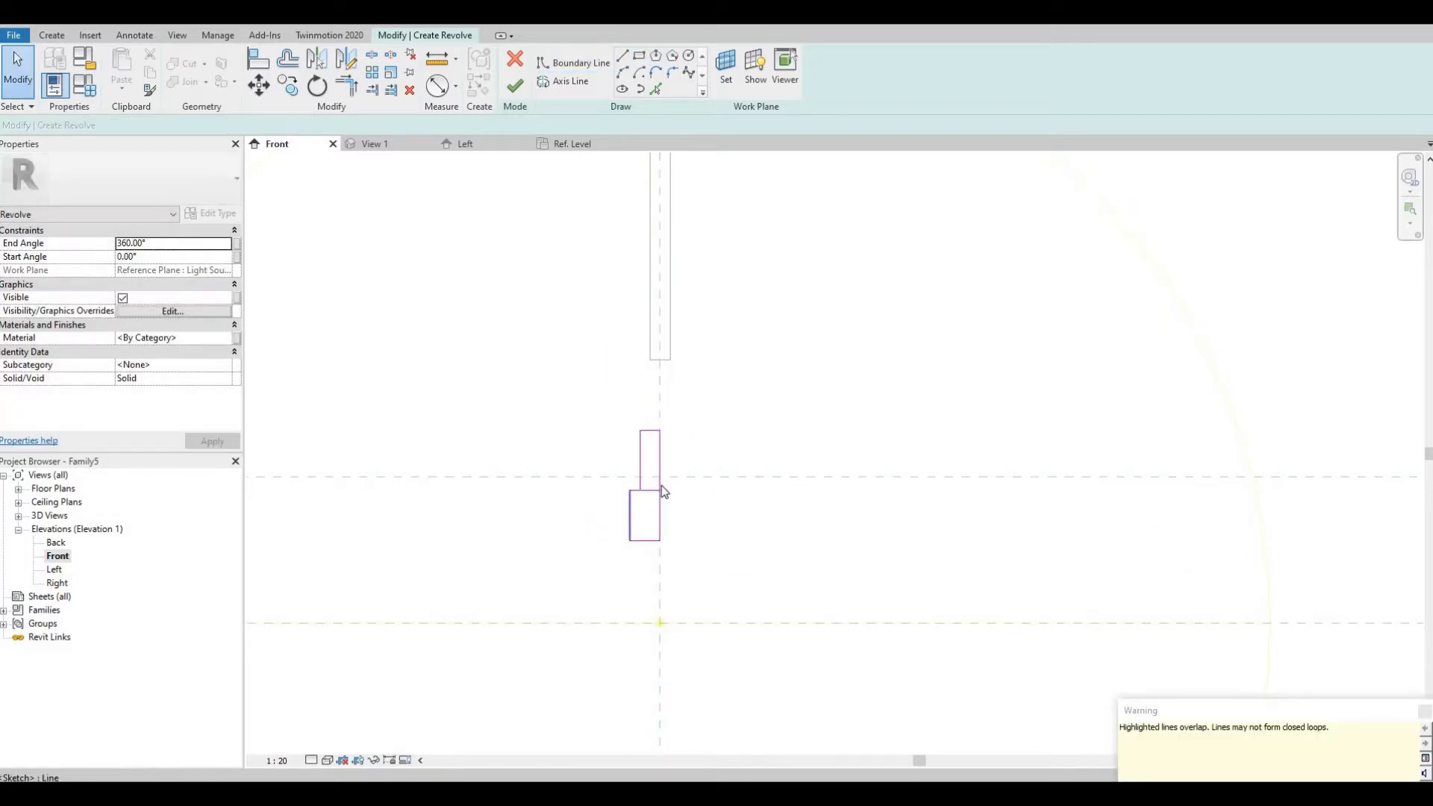
scroll(661, 485, up, 1)
click(661, 487)
key(Delete)
scroll(629, 501, up, 1)
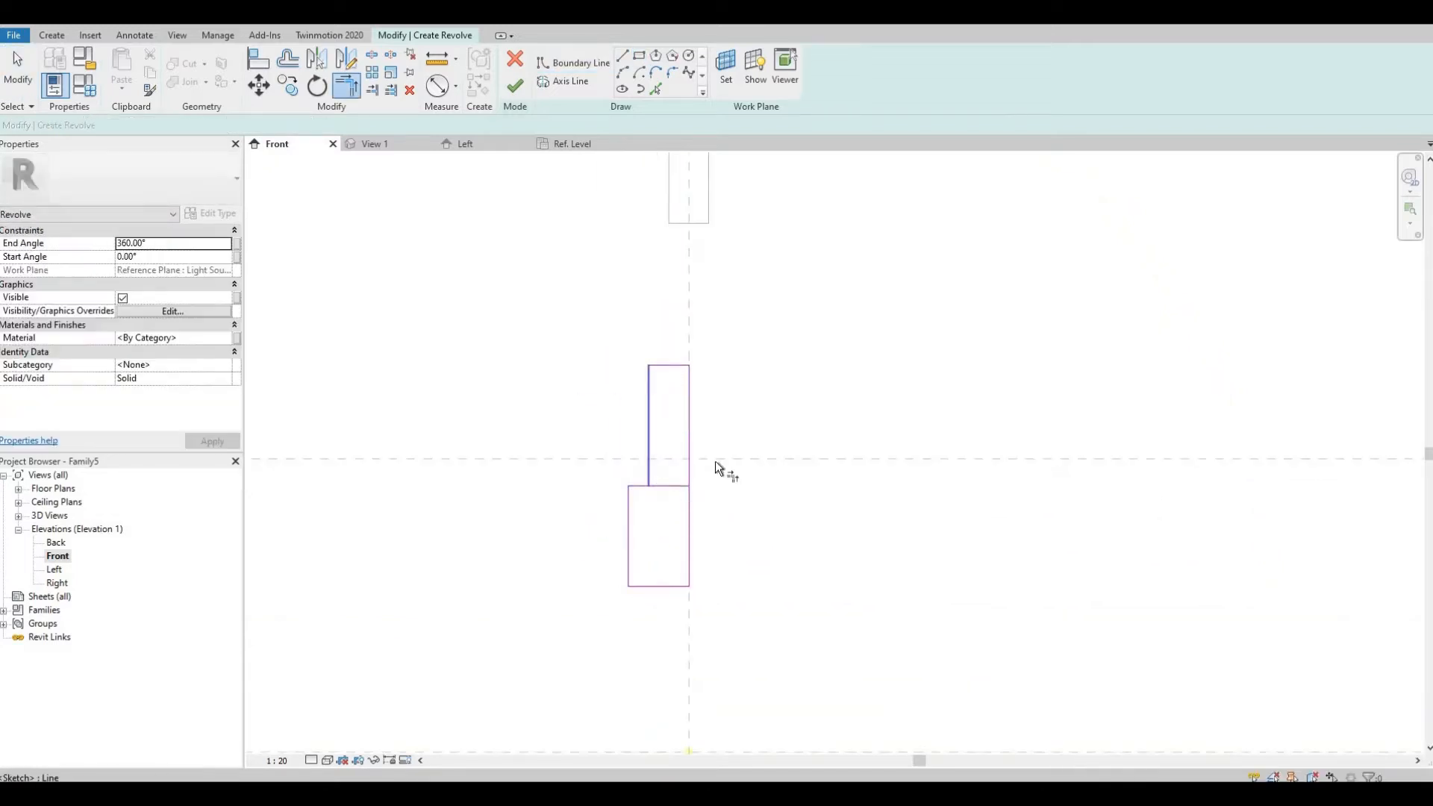
key(Escape)
Step: Draw a concave arc from the upper rectangle's top edge to its outer side at the reference plane and trim that side to it
scroll(716, 420, up, 2)
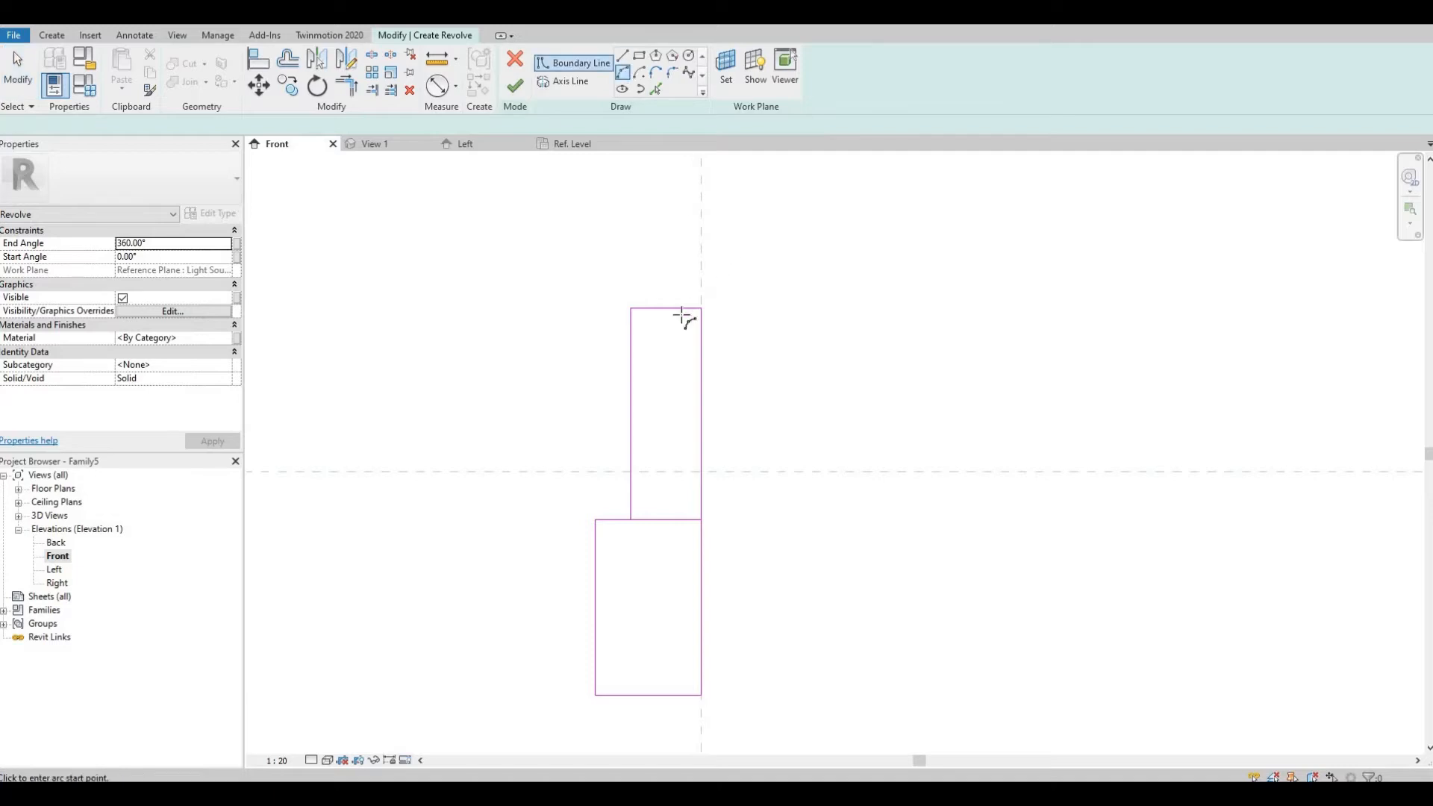
click(682, 310)
click(630, 471)
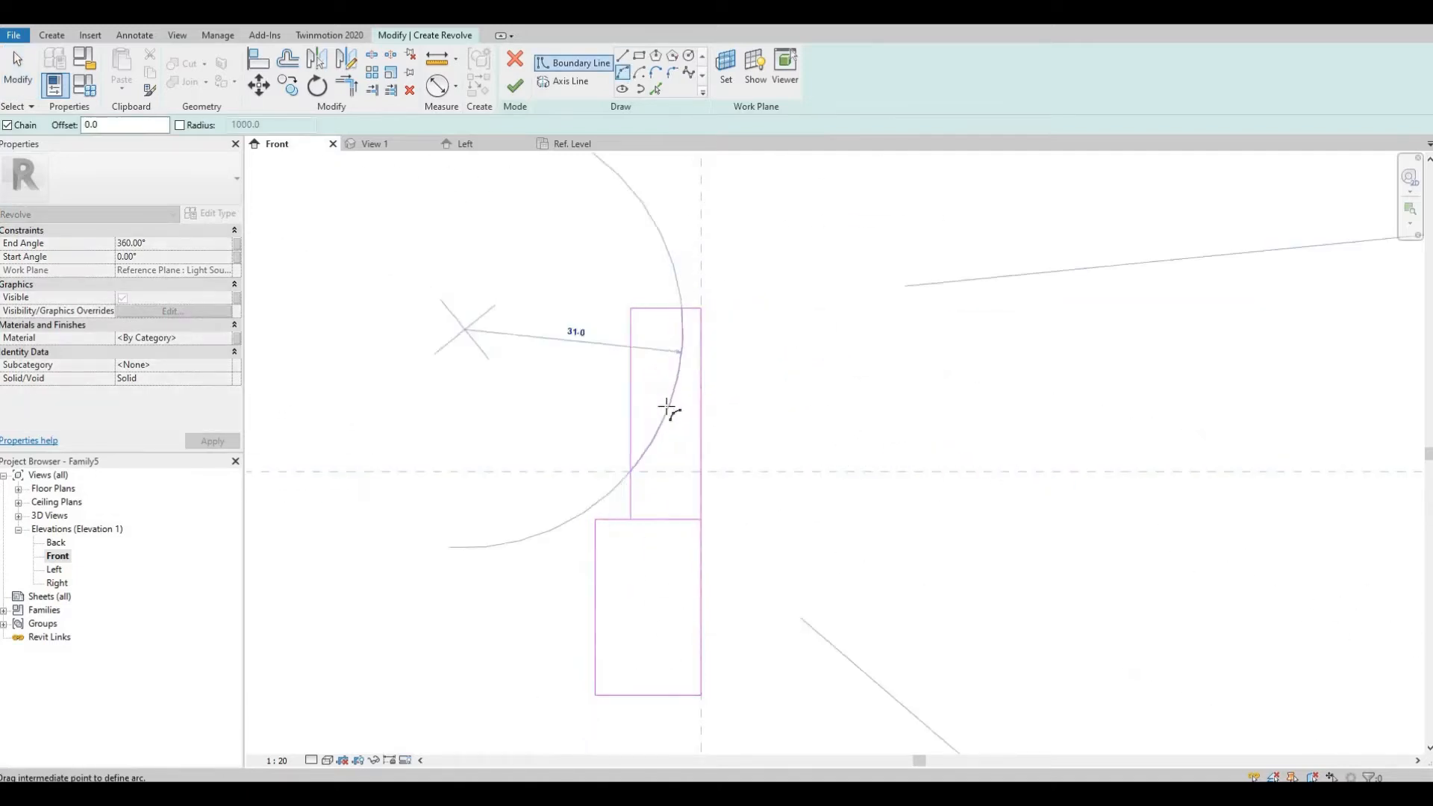
click(646, 469)
key(t)
key(r)
click(629, 490)
Step: Add a small rounding arc from the profile's top point on the axis to the upper part of the concave arc
click(622, 72)
click(701, 308)
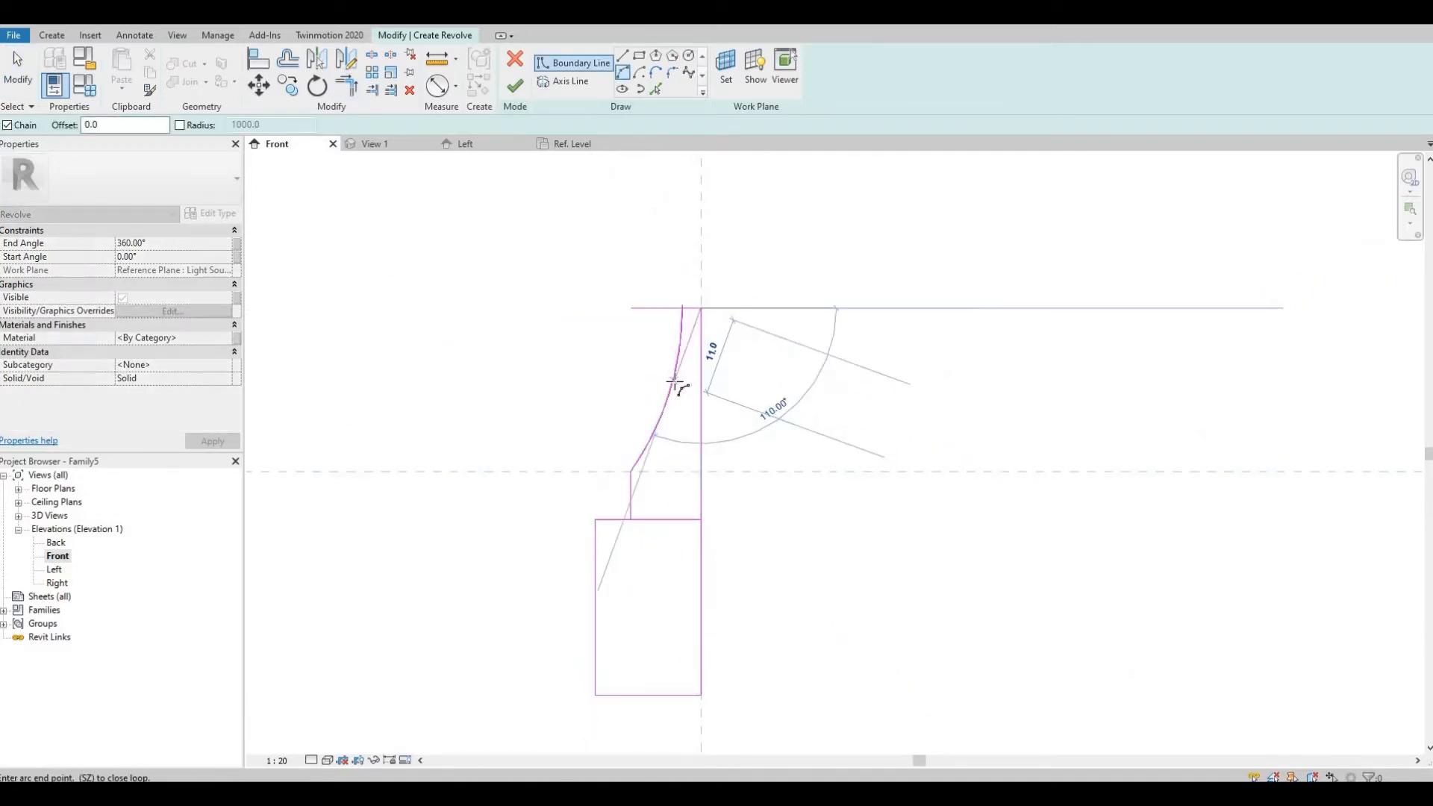
scroll(690, 300, up, 2)
click(674, 363)
click(684, 334)
key(Escape)
key(Escape)
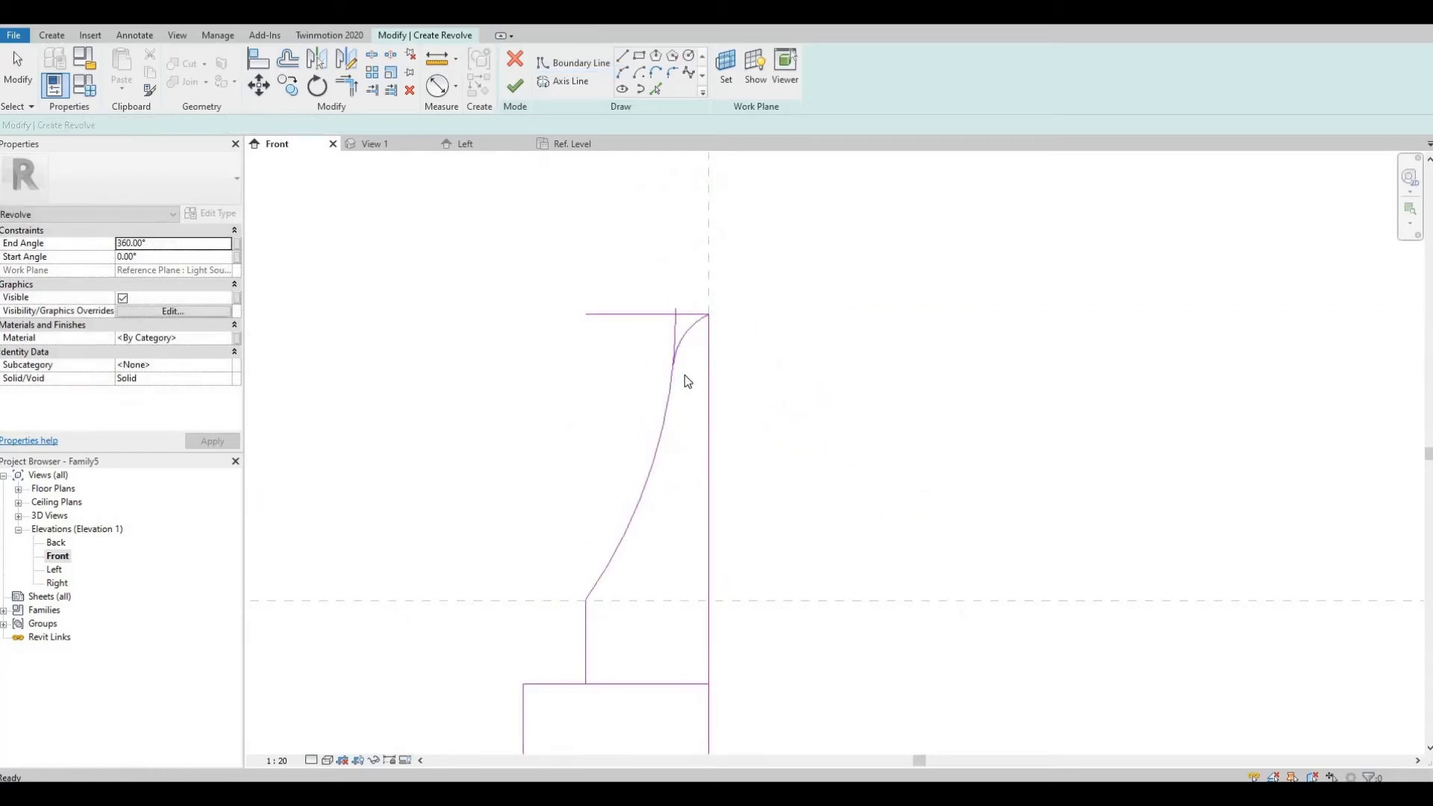
Step: Delete the leftover top edge and arc stub above the rounded tip
click(674, 317)
key(Delete)
scroll(716, 362, down, 1)
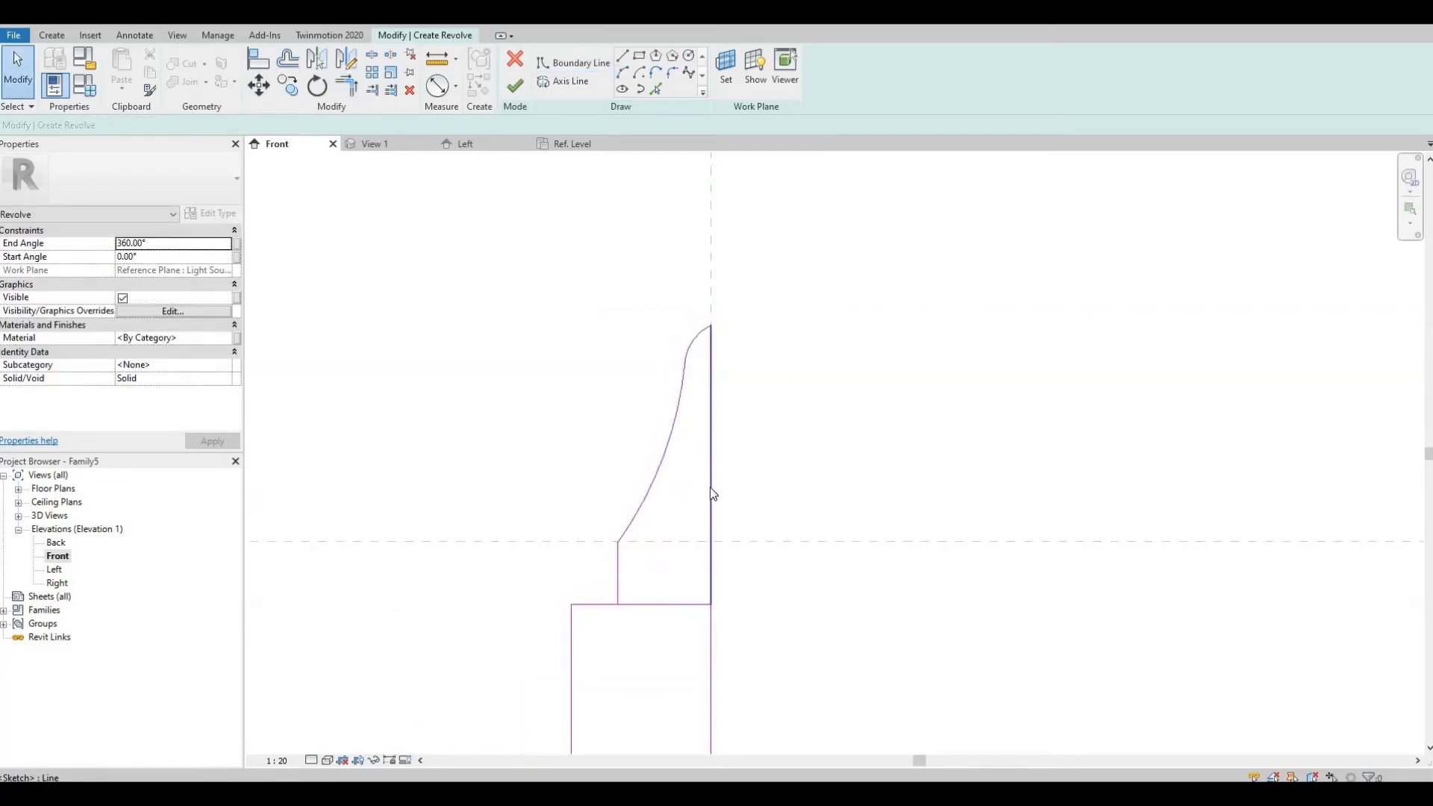
Step: Lower the concave arc's bottom end to just below the reference plane
click(623, 544)
drag(619, 542, 618, 562)
key(Escape)
Step: Trim the horizontal line between the two sections so it ends at the short vertical neck line
scroll(636, 620, down, 2)
mouse_move(635, 619)
middle_down()
mouse_move(700, 529)
mouse_move(696, 493)
mouse_move(702, 506)
middle_up()
scroll(692, 523, up, 2)
key(t)
key(r)
click(684, 474)
click(671, 487)
key(Escape)
Step: Move the profile's bottom edge upward to shorten the lower section
click(706, 652)
scroll(706, 654, down, 3)
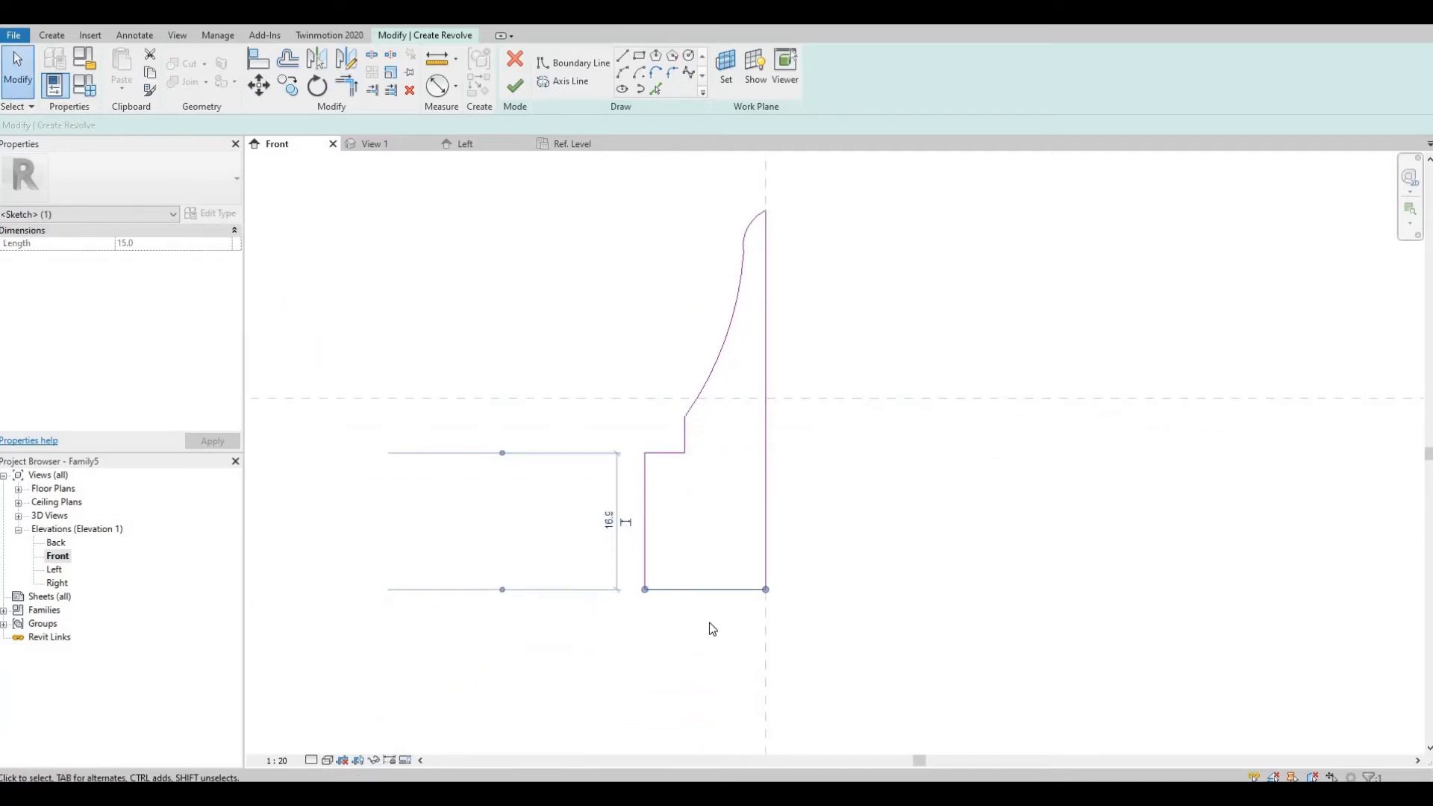
key(Escape)
Step: Nudge the lower section's outer side and the short neck line toward the axis, placing the neck 9.4 mm from it
click(683, 549)
click(709, 503)
key(Right)
key(Right)
key(Right)
key(Right)
key(Right)
key(Right)
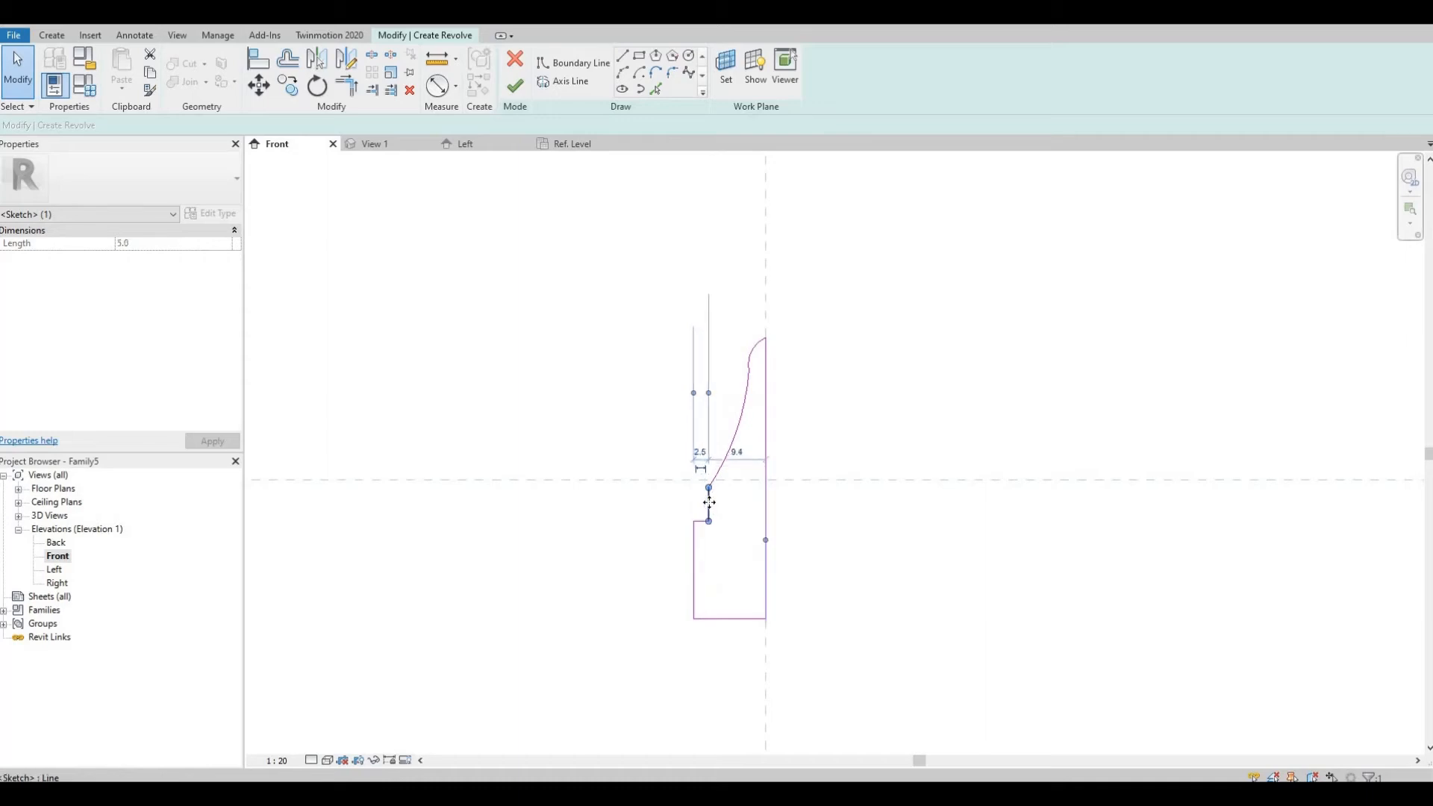
Step: Draw a vertical axis line along the light source axis and finish the lamp holder revolve
scroll(630, 429, down, 2)
key(Escape)
click(563, 80)
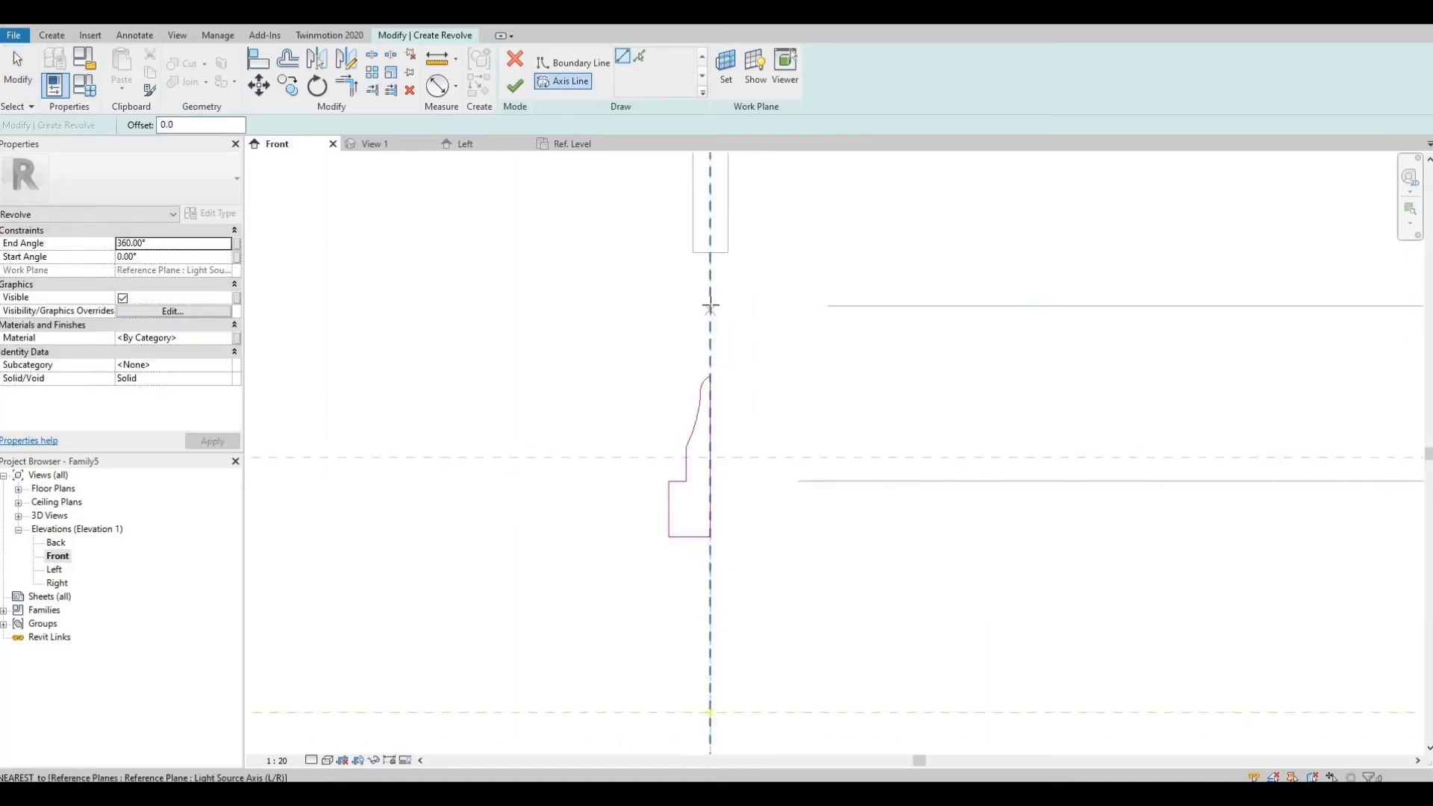
click(710, 306)
click(710, 615)
key(Escape)
Step: Stretch the cord's lower end down to just above the lamp holder
click(721, 253)
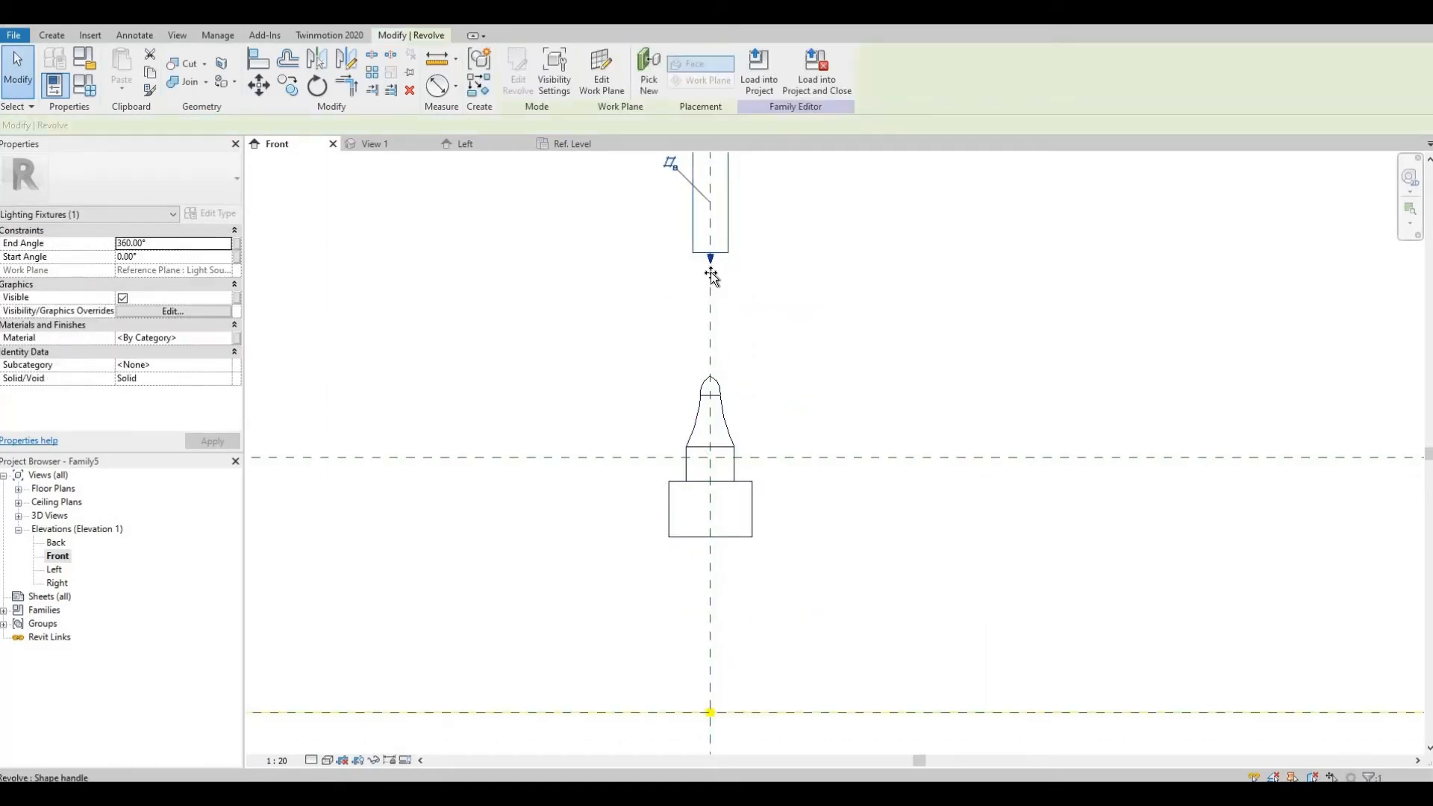
drag(710, 261, 674, 371)
scroll(715, 376, up, 2)
scroll(689, 369, up, 2)
Step: Open the lamp holder's revolve profile and reshape its top arc into a rounded bulge outside the concave arc
double_click(700, 405)
click(709, 392)
click(677, 386)
click(672, 388)
Step: Draw boundary lines from the bulge's upper end up to the cord's bottom corner and across to the axis
key(l)
key(i)
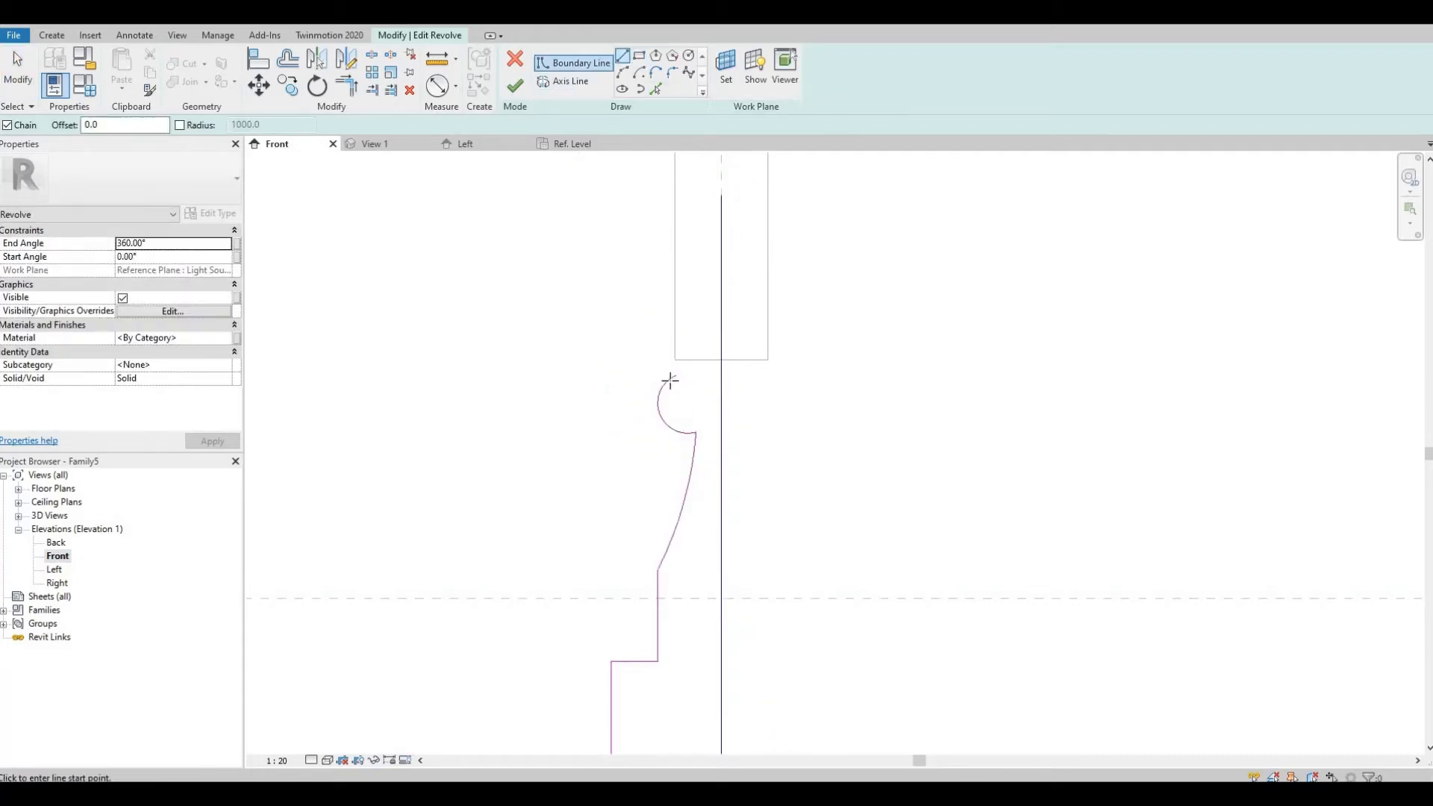
click(675, 359)
click(725, 396)
key(Escape)
key(Escape)
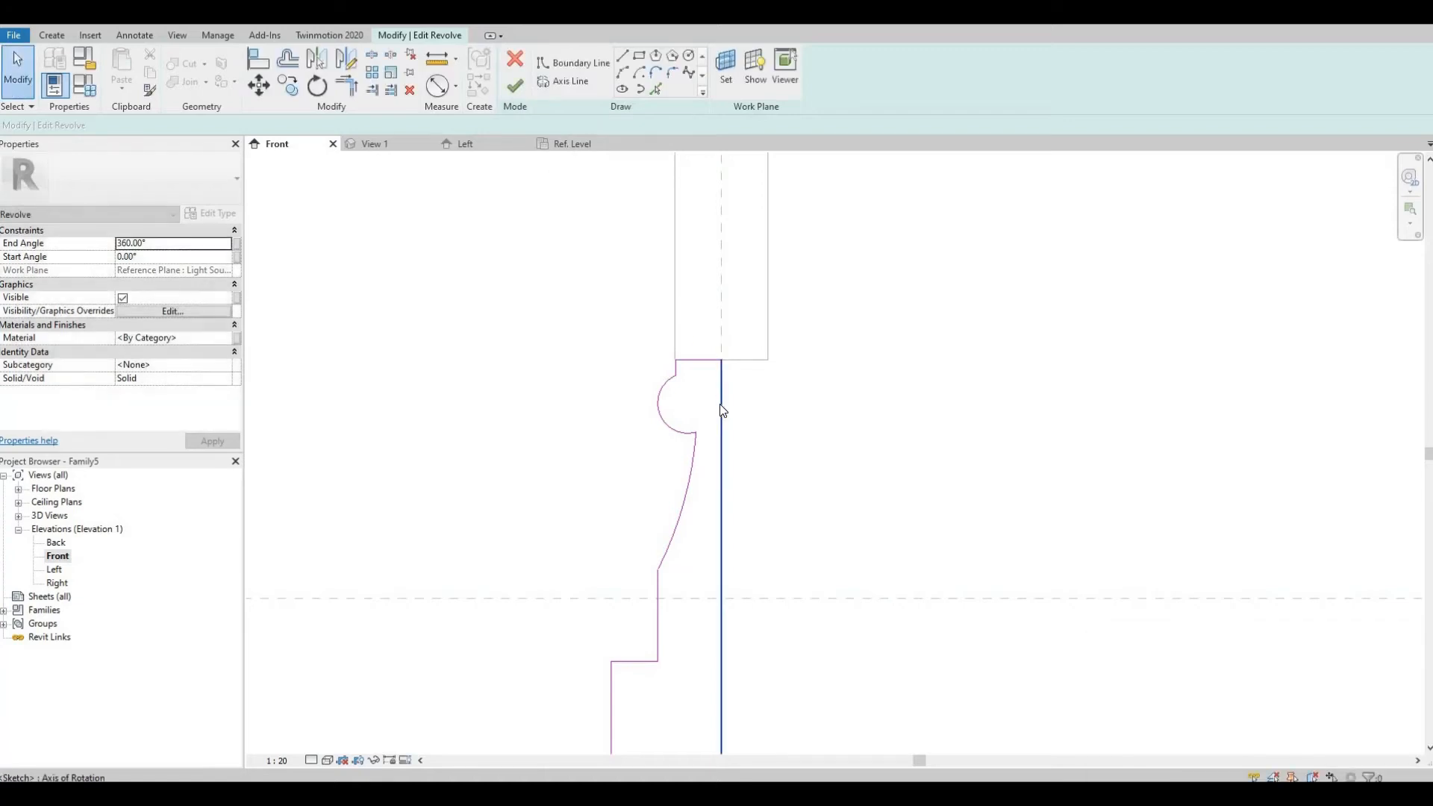
Step: Redraw the vertical axis of rotation along the reference plane and finish editing the lamp holder revolve
click(722, 235)
click(721, 448)
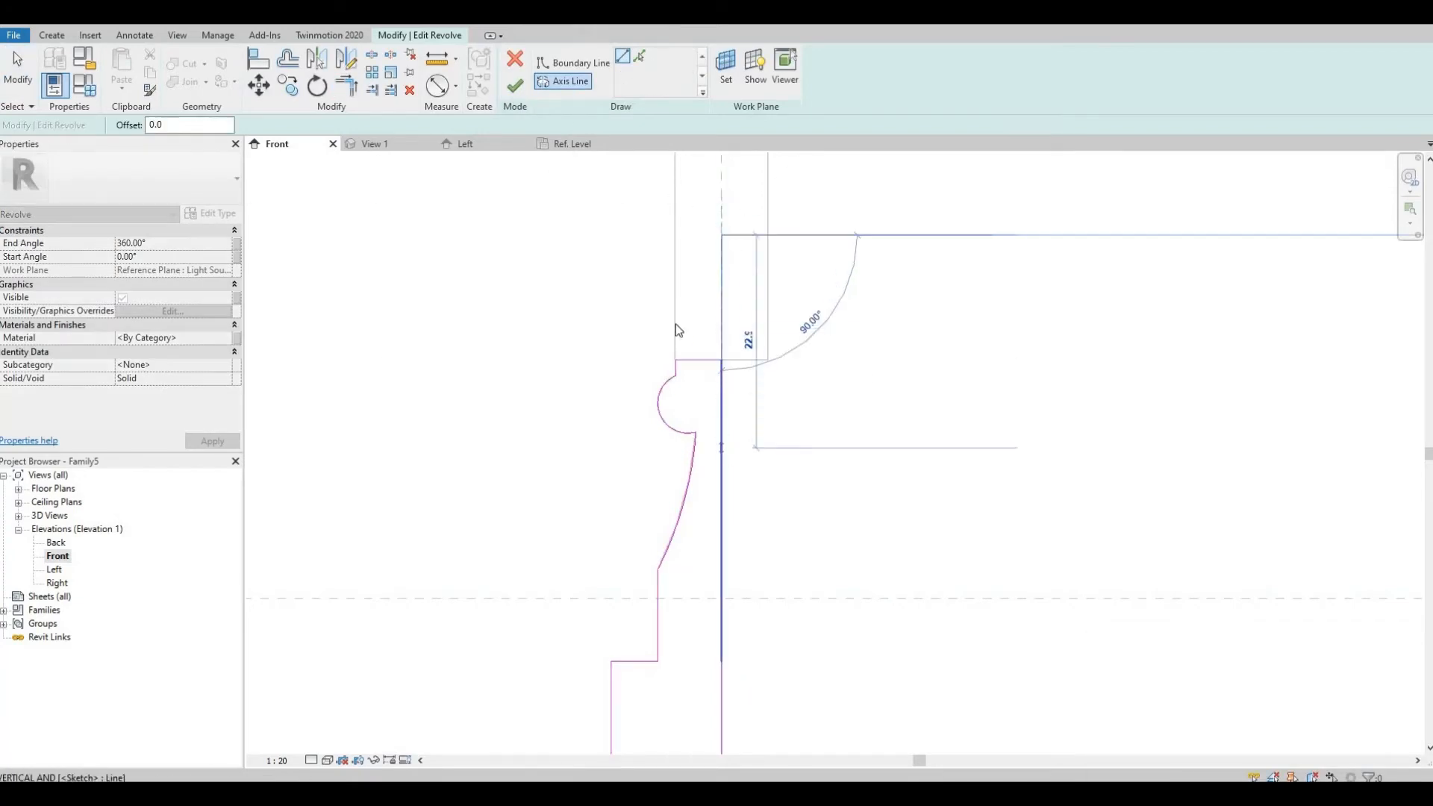
click(514, 85)
click(815, 433)
scroll(816, 433, down, 5)
Step: Move the lamp holder down so its top sits just below the upper horizontal reference plane
click(835, 430)
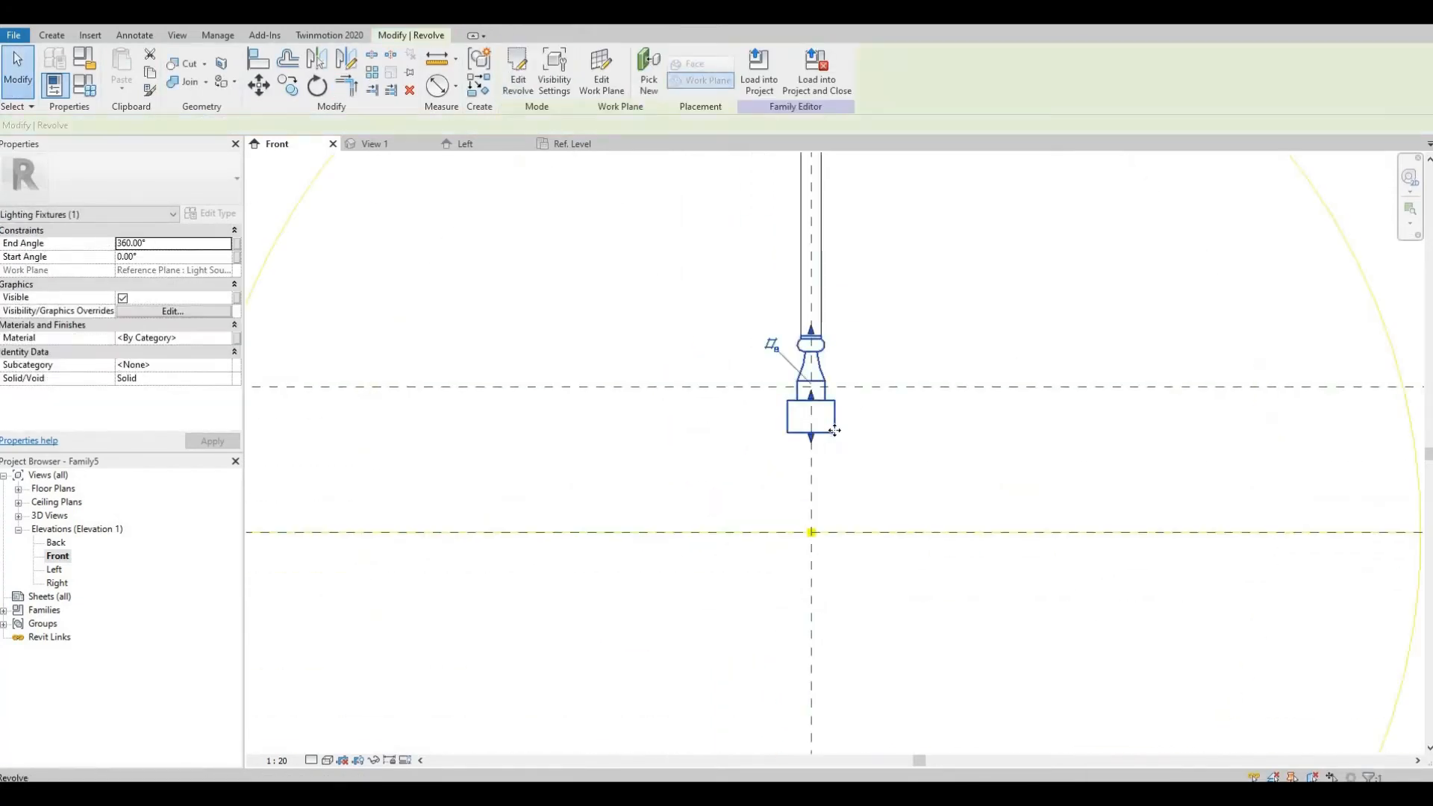
scroll(827, 420, up, 4)
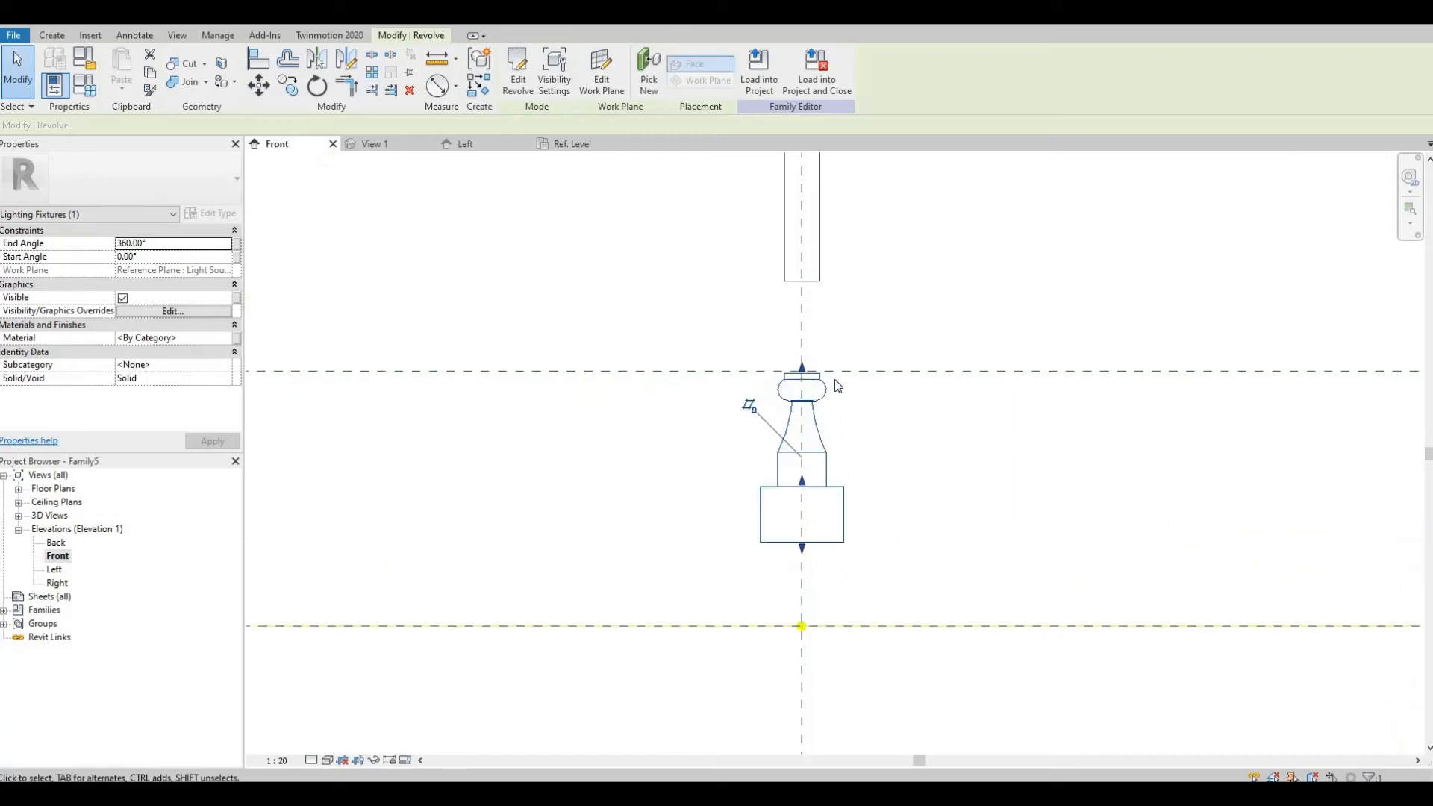
click(858, 388)
key(ctrl+z)
Step: Align the lamp holder's top edge with the upper horizontal reference plane
key(a)
key(l)
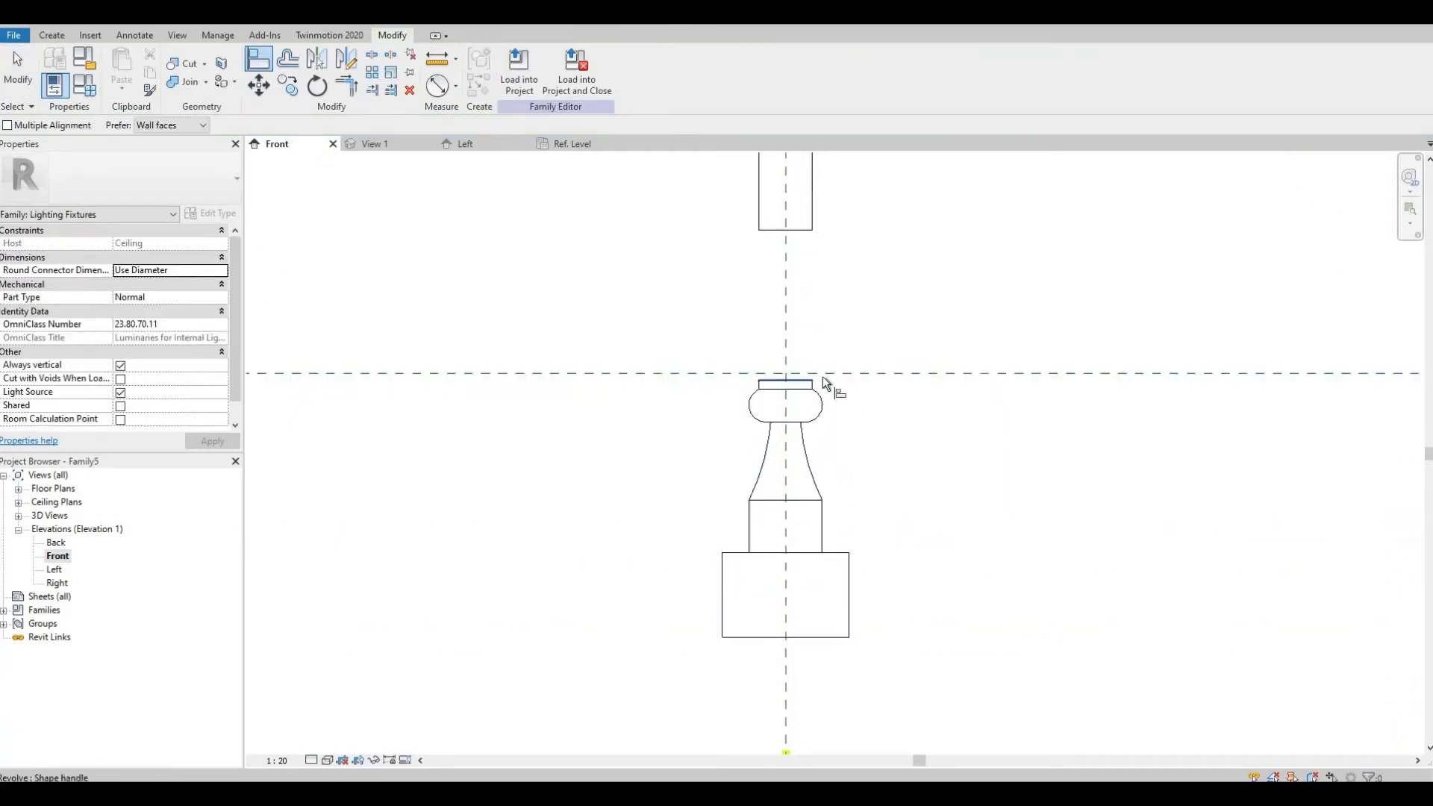
key(Escape)
click(823, 408)
drag(785, 387, 786, 379)
key(a)
key(l)
click(808, 379)
click(808, 386)
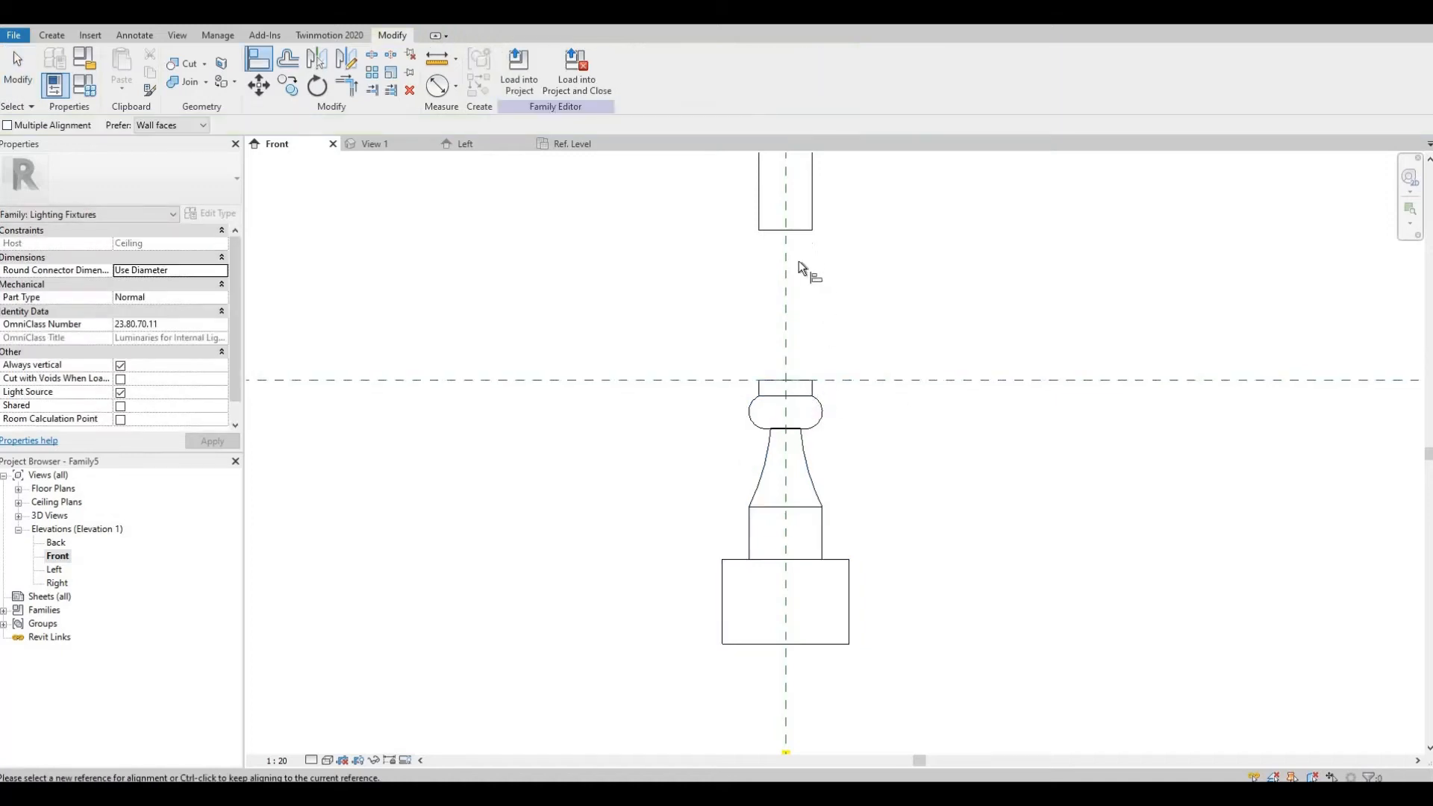
Step: Align the cord's bottom end with the reference plane at the top of the lamp holder
click(809, 410)
scroll(872, 430, down, 4)
middle_drag(674, 387, 507, 388)
key(Escape)
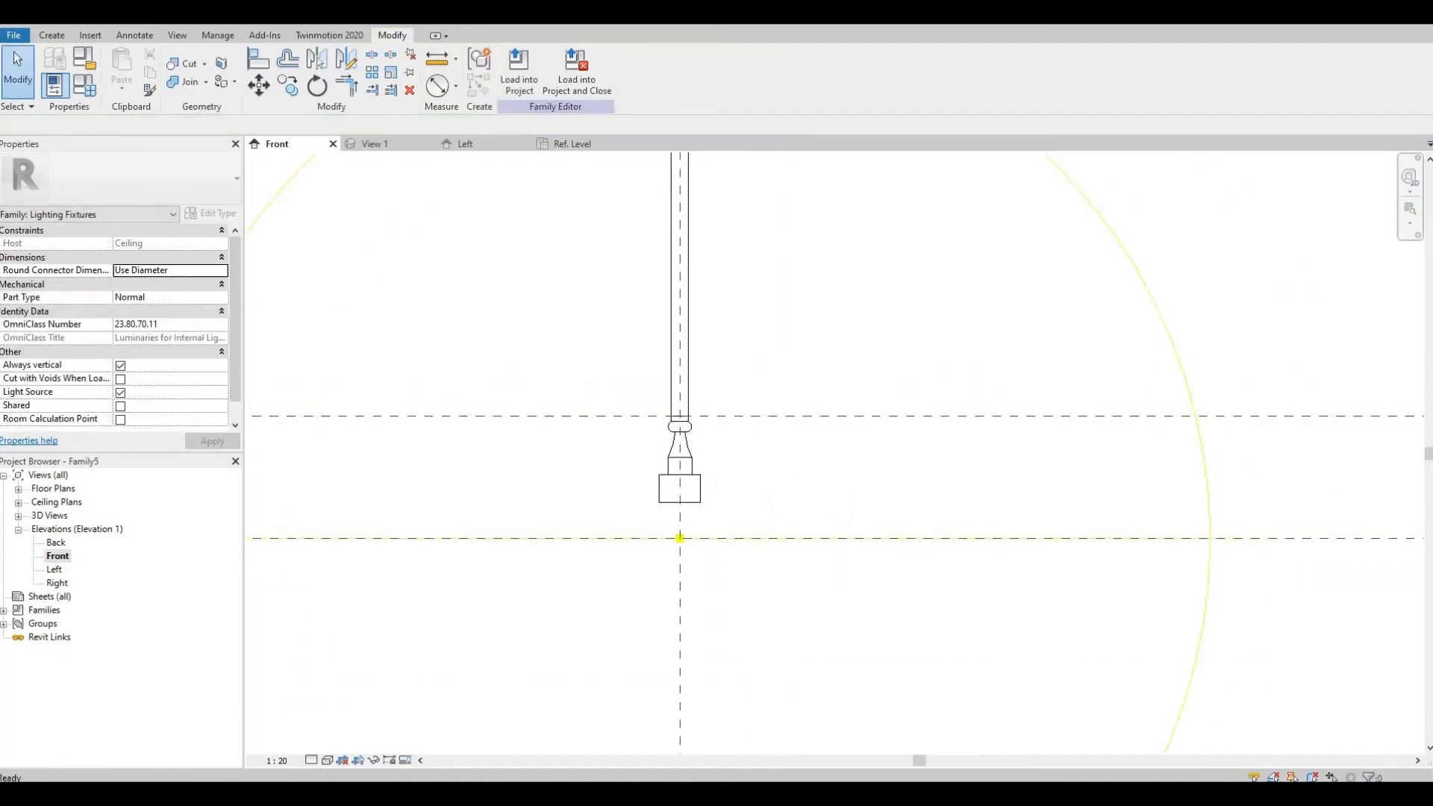
Step: Dimension the distance between the reference plane at the holder's top and the light source plane
key(d)
key(i)
scroll(1239, 485, down, 2)
middle_drag(1239, 486, 782, 485)
click(1300, 449)
click(1311, 528)
middle_drag(1311, 528, 1052, 518)
scroll(776, 494, up, 3)
key(Escape)
Step: Begin a revolve sketch for the bulb with a short horizontal line and a vertical neck line below the lamp holder
scroll(776, 494, up, 1)
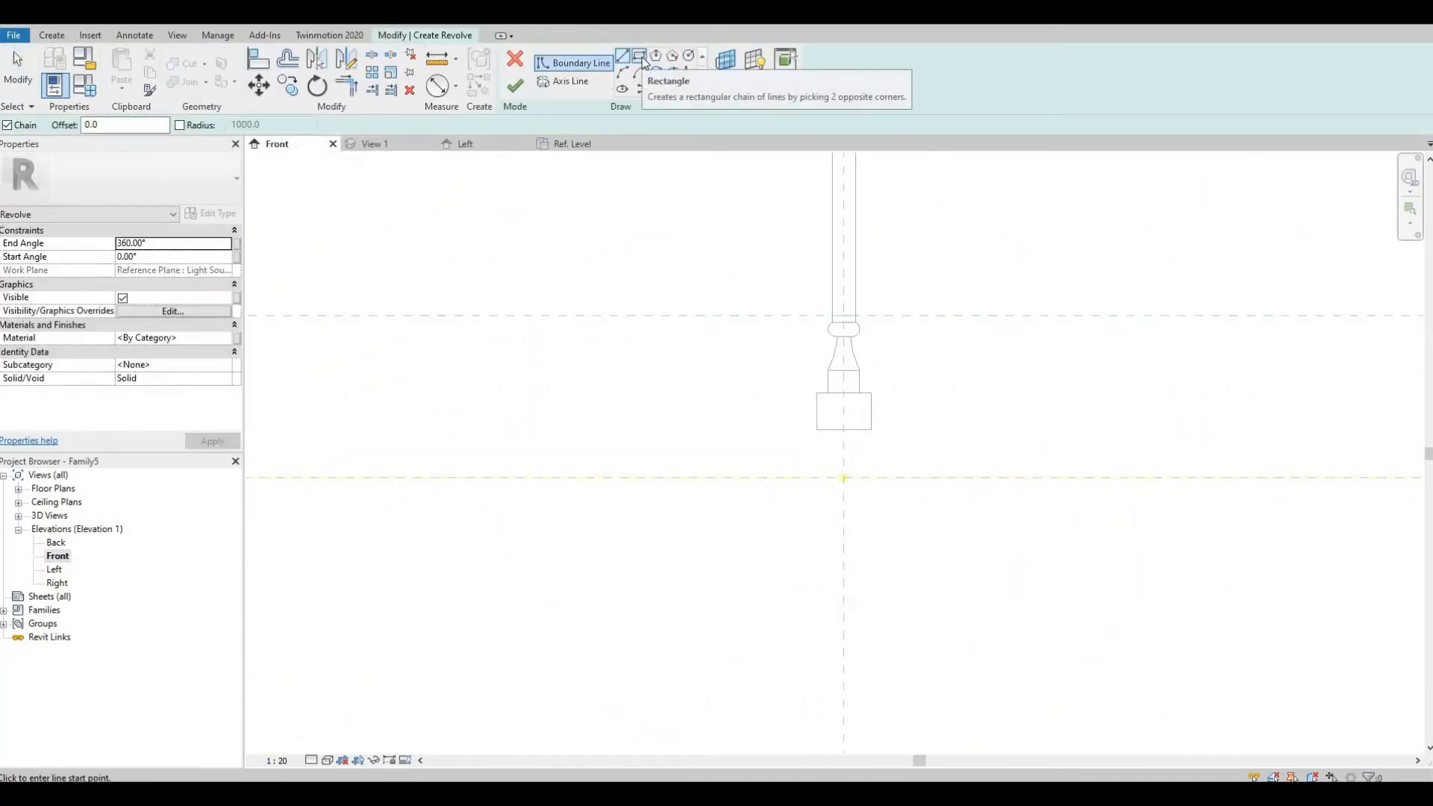
scroll(856, 451, up, 2)
click(837, 417)
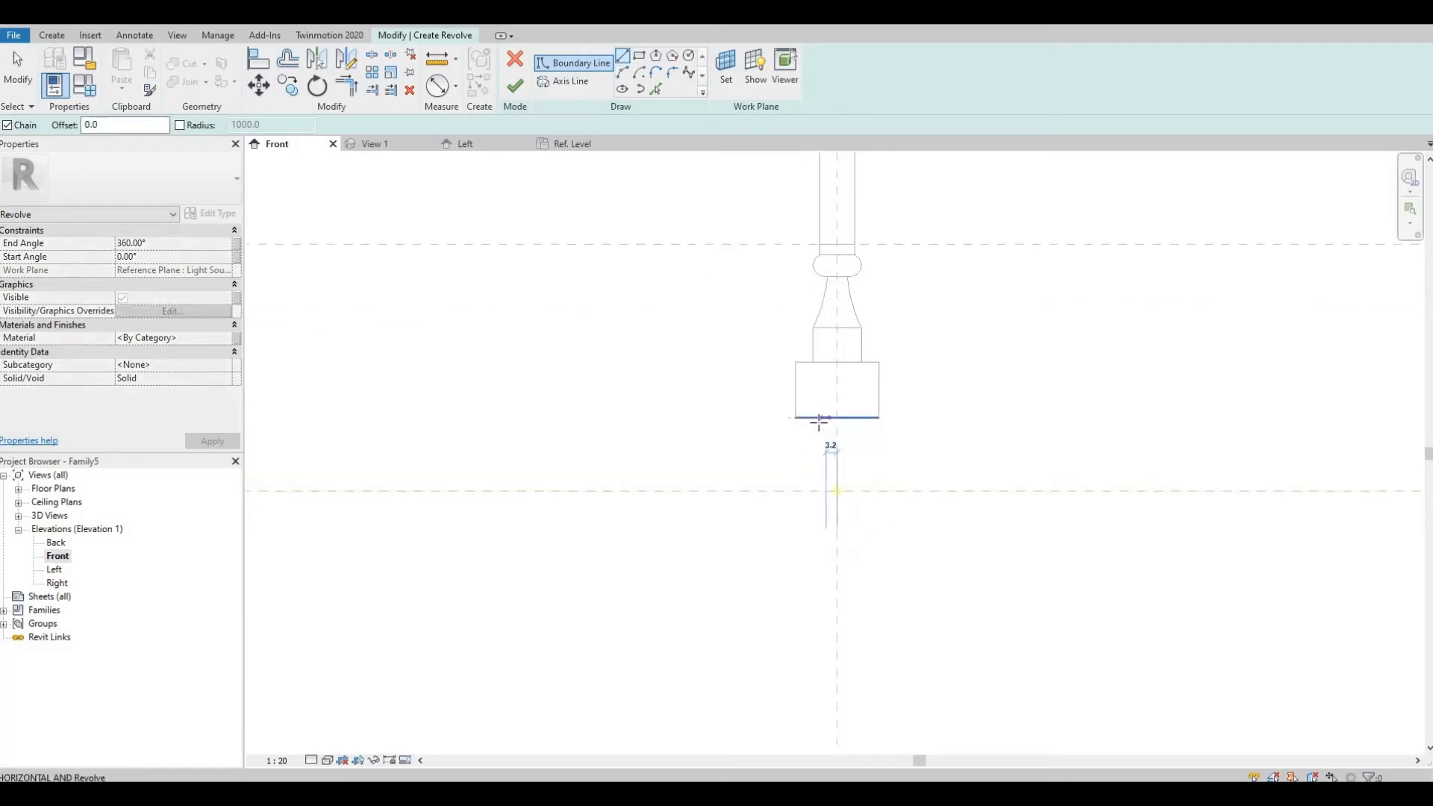
click(622, 72)
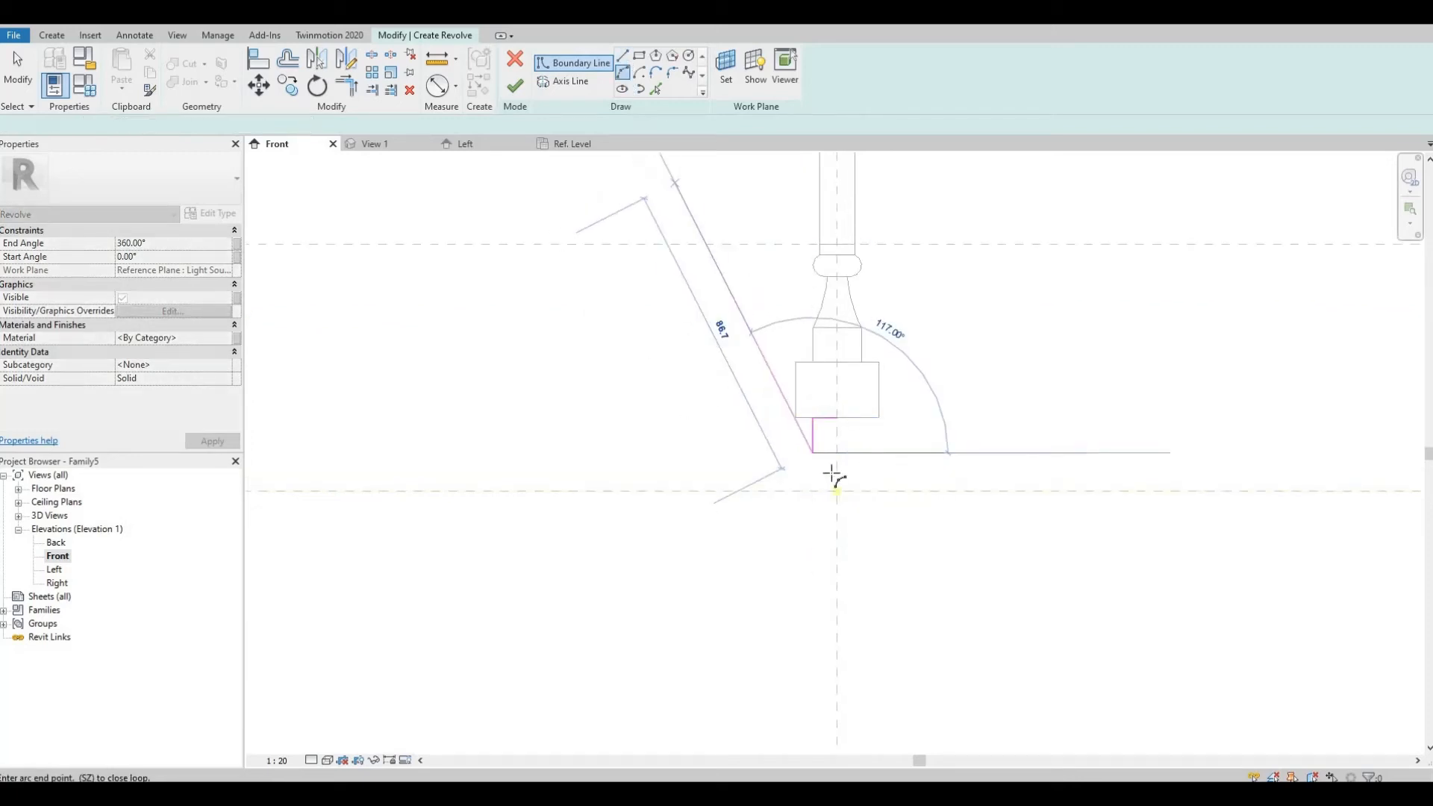
click(777, 502)
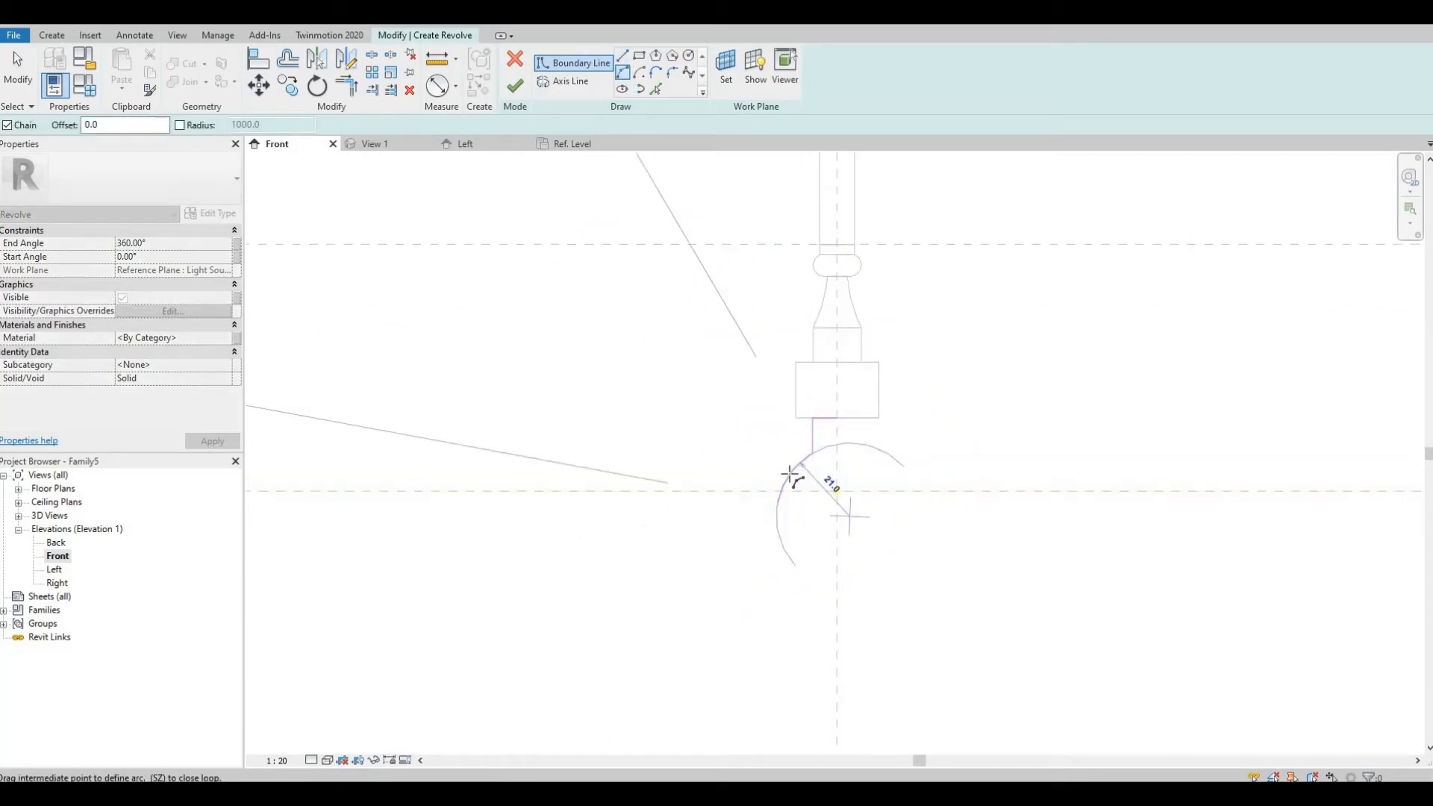
key(Escape)
key(Escape)
click(622, 72)
click(837, 557)
click(812, 453)
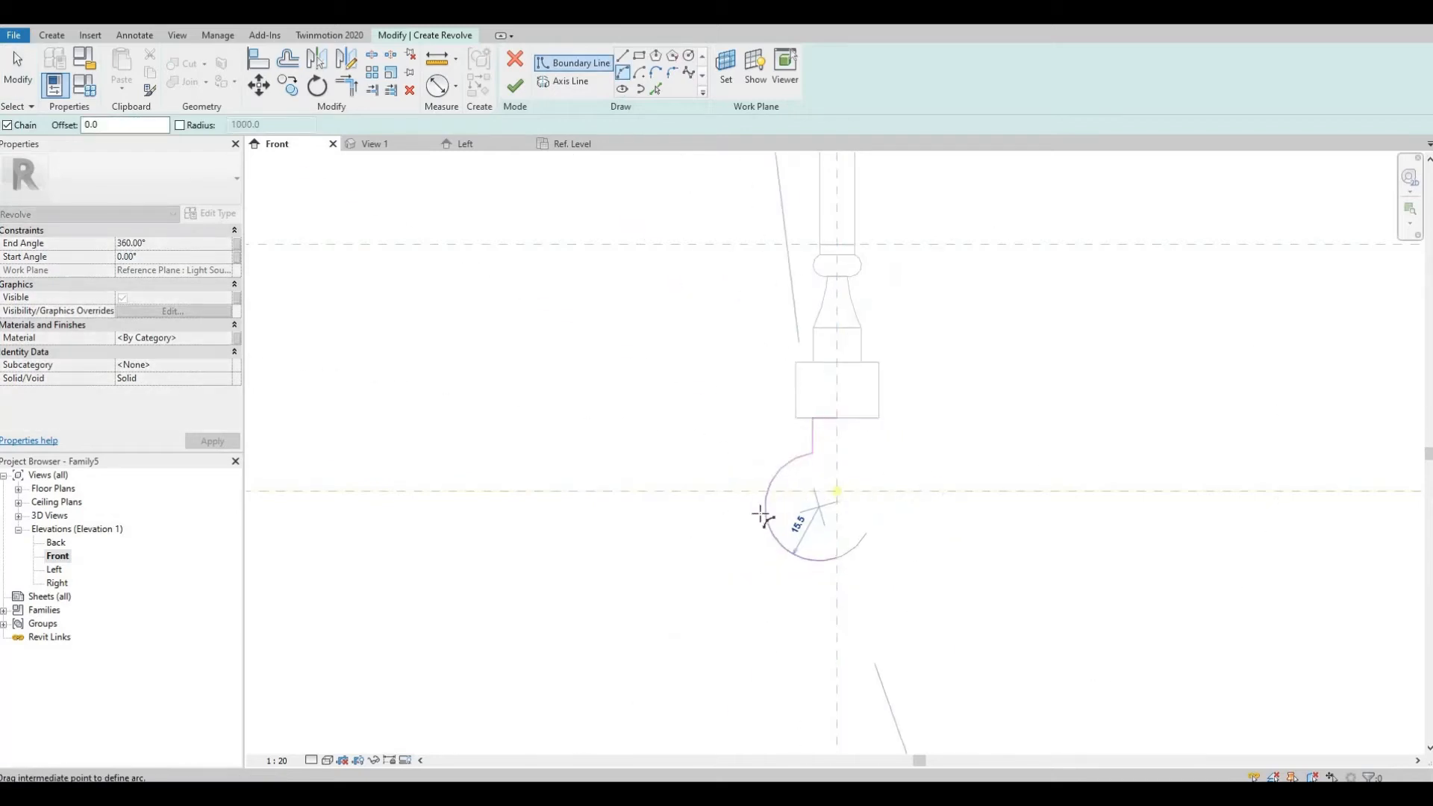
key(Escape)
key(Escape)
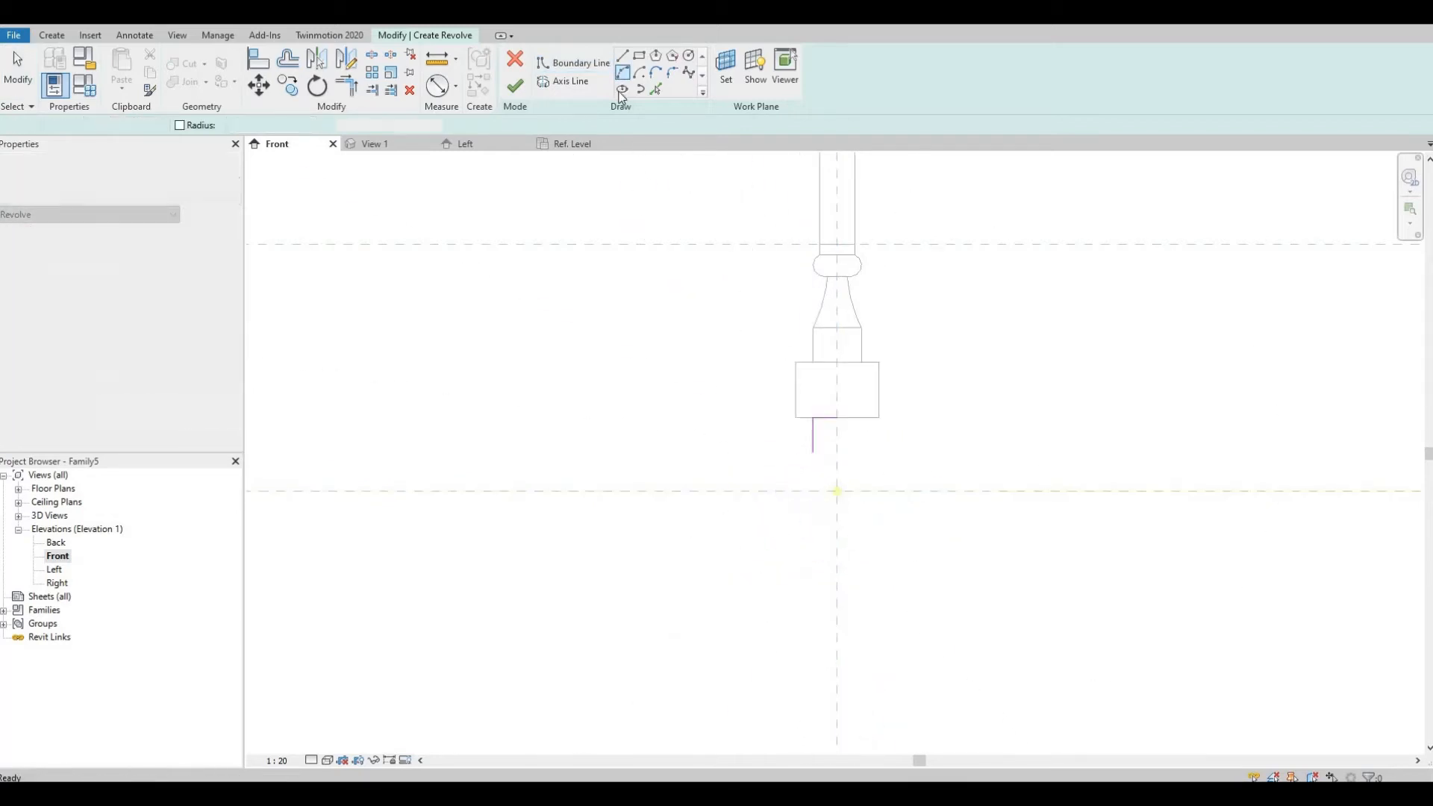
Step: Sketch an ellipse centred on the light source, with a horizontal semi-axis of about 17.4 mm and a vertical one of about 15 mm
click(623, 89)
click(836, 490)
click(897, 490)
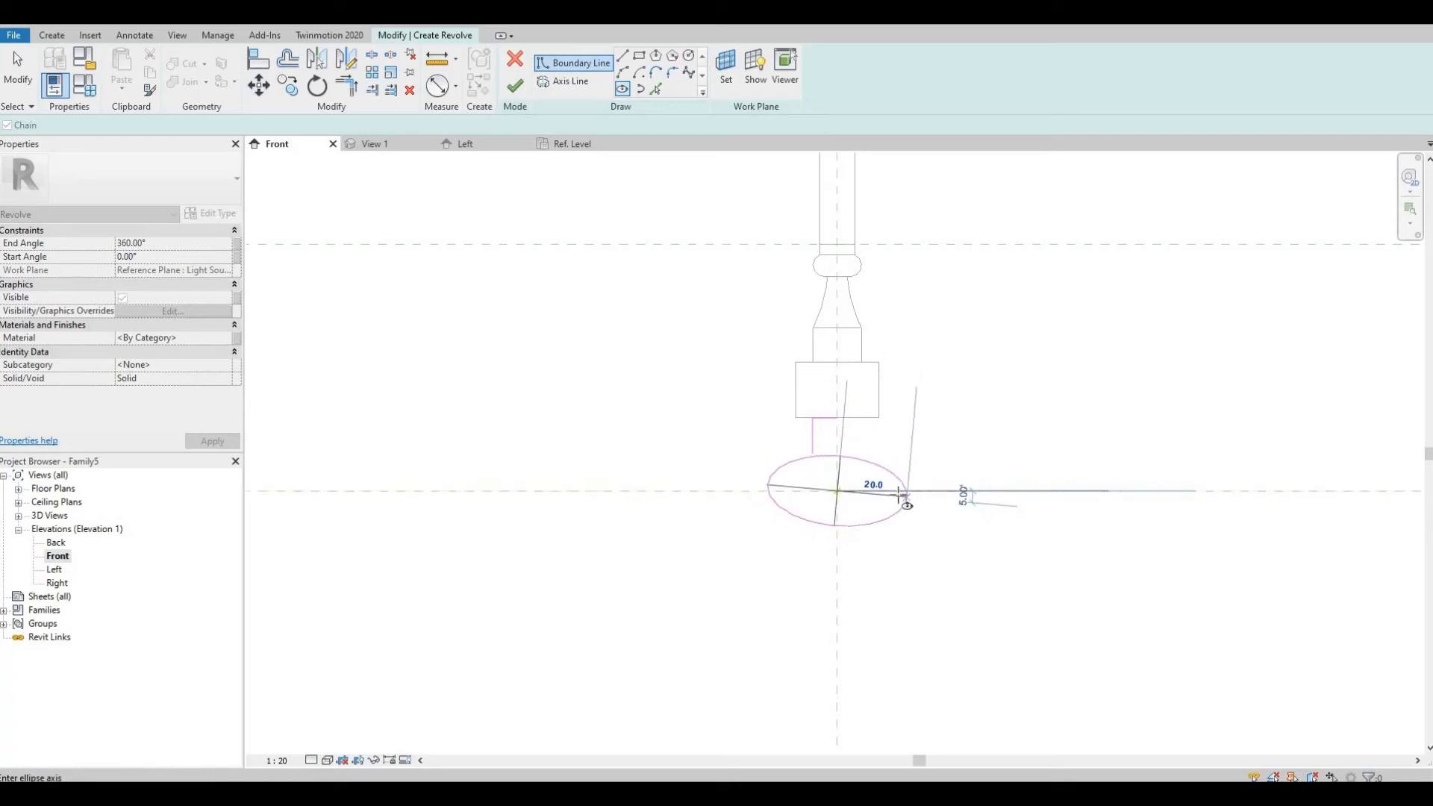
click(891, 438)
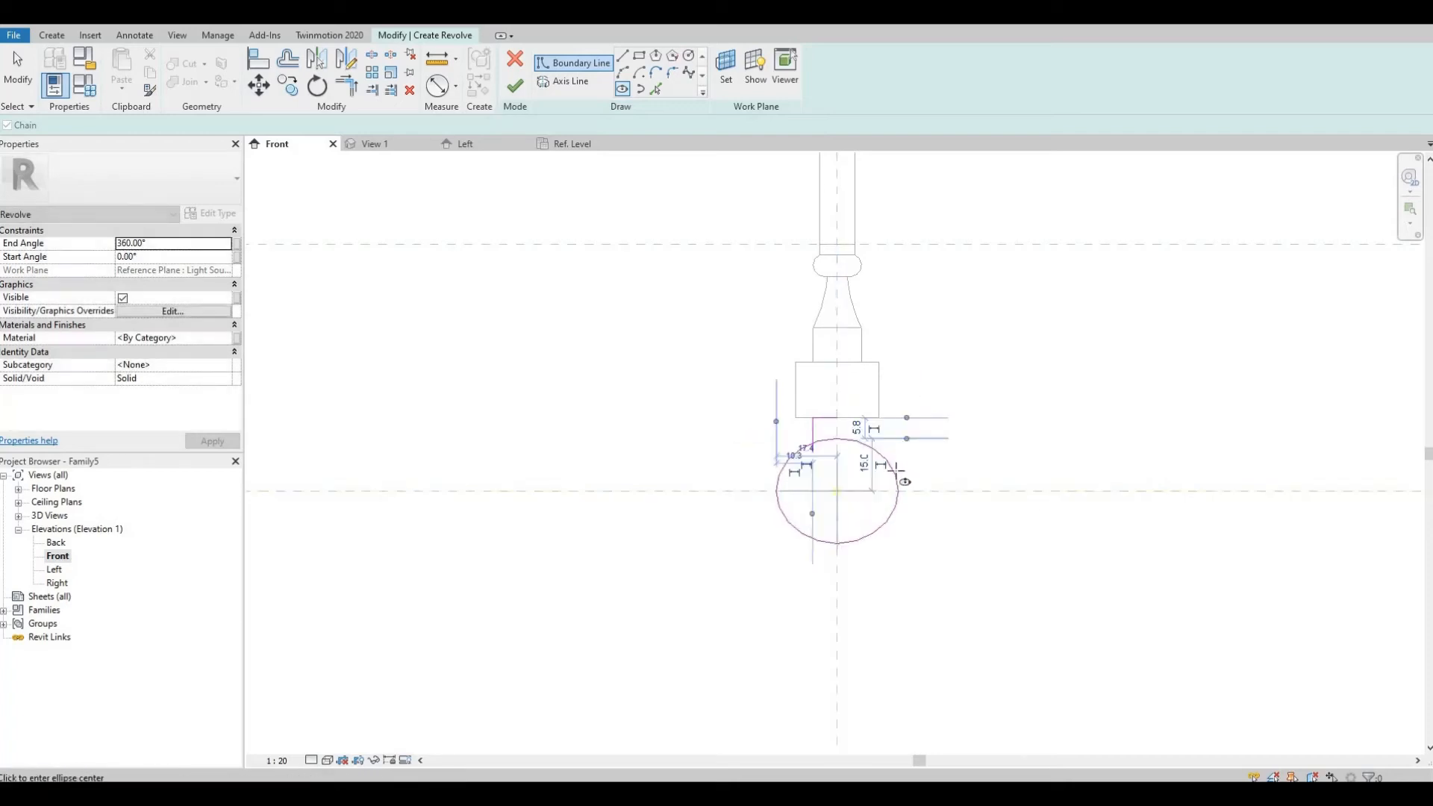
Step: Enlarge the ellipse to semi-axes of about 26 mm horizontally and 18 mm vertically
scroll(895, 468, up, 2)
key(Escape)
click(899, 502)
drag(899, 502, 946, 502)
drag(807, 582, 807, 598)
Step: Draw a vertical boundary line along the axis, from inside the lamp holder to below the ellipse
click(572, 63)
click(807, 348)
click(807, 676)
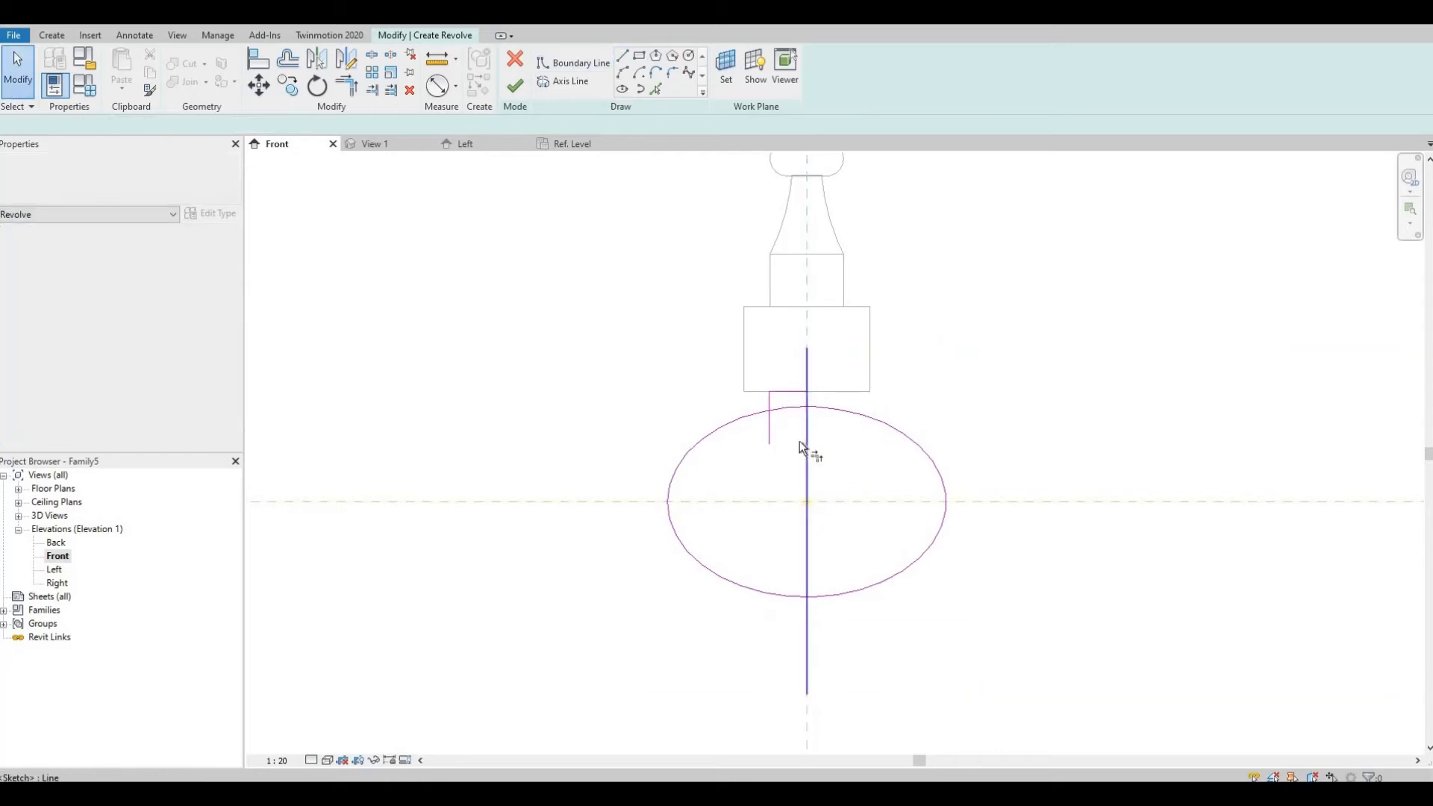
Step: Trim the neck line, ellipse and centre line into a closed left half-profile and delete the leftover right arc
key(s)
key(l)
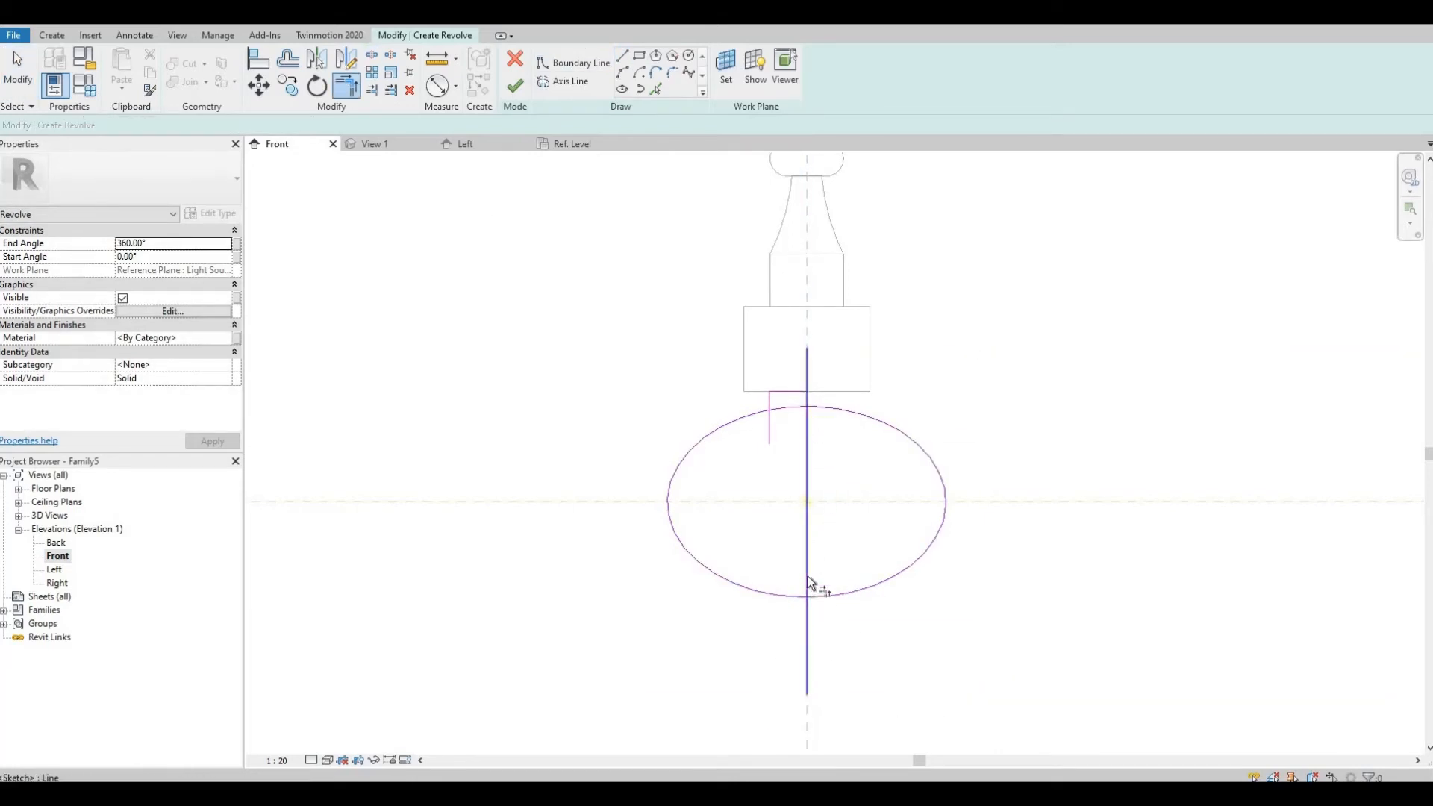
click(770, 404)
click(761, 412)
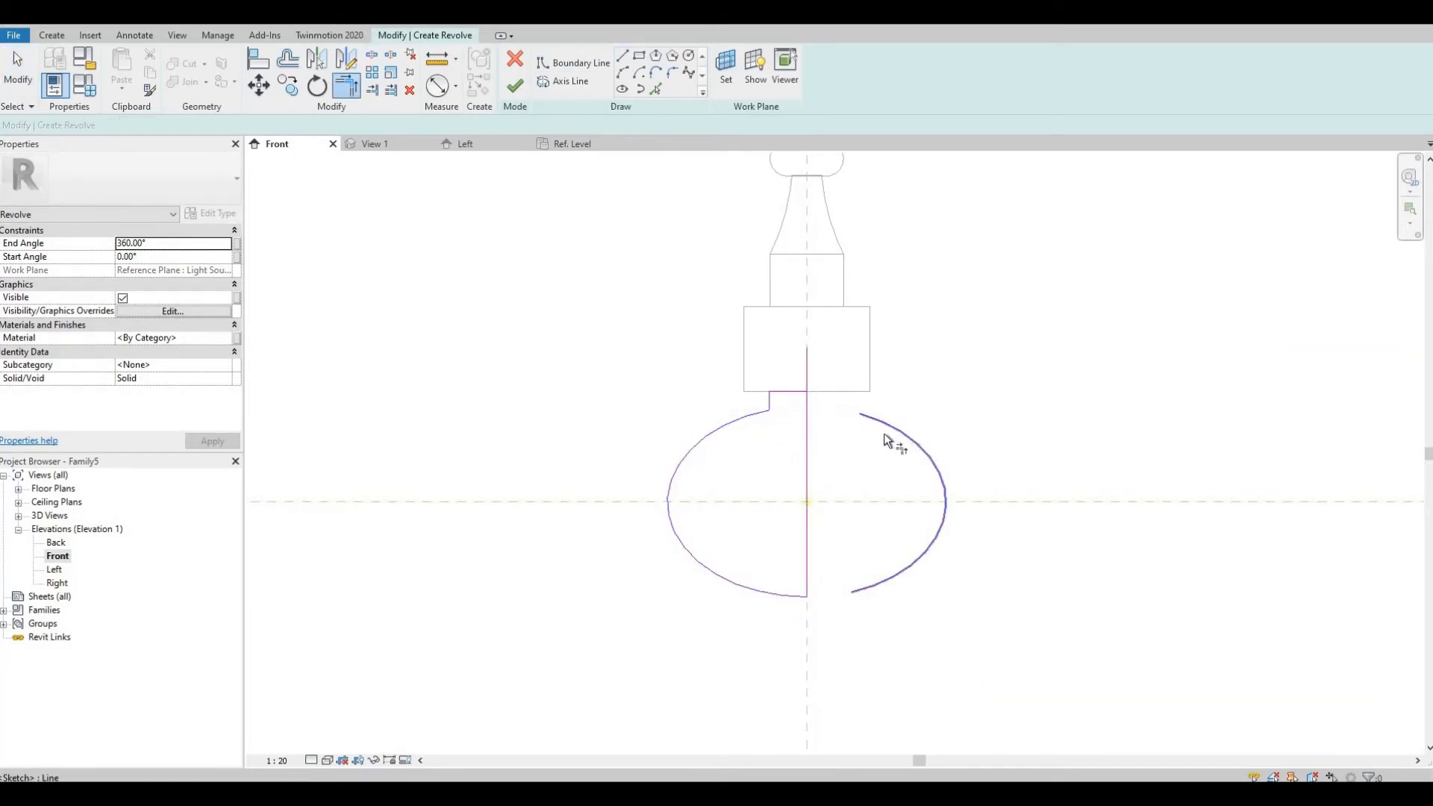
click(911, 441)
key(Delete)
scroll(900, 526, down, 4)
Step: Stretch the half-ellipse's outer axis end away from the centre line to a semi-axis of about 30 mm
click(866, 551)
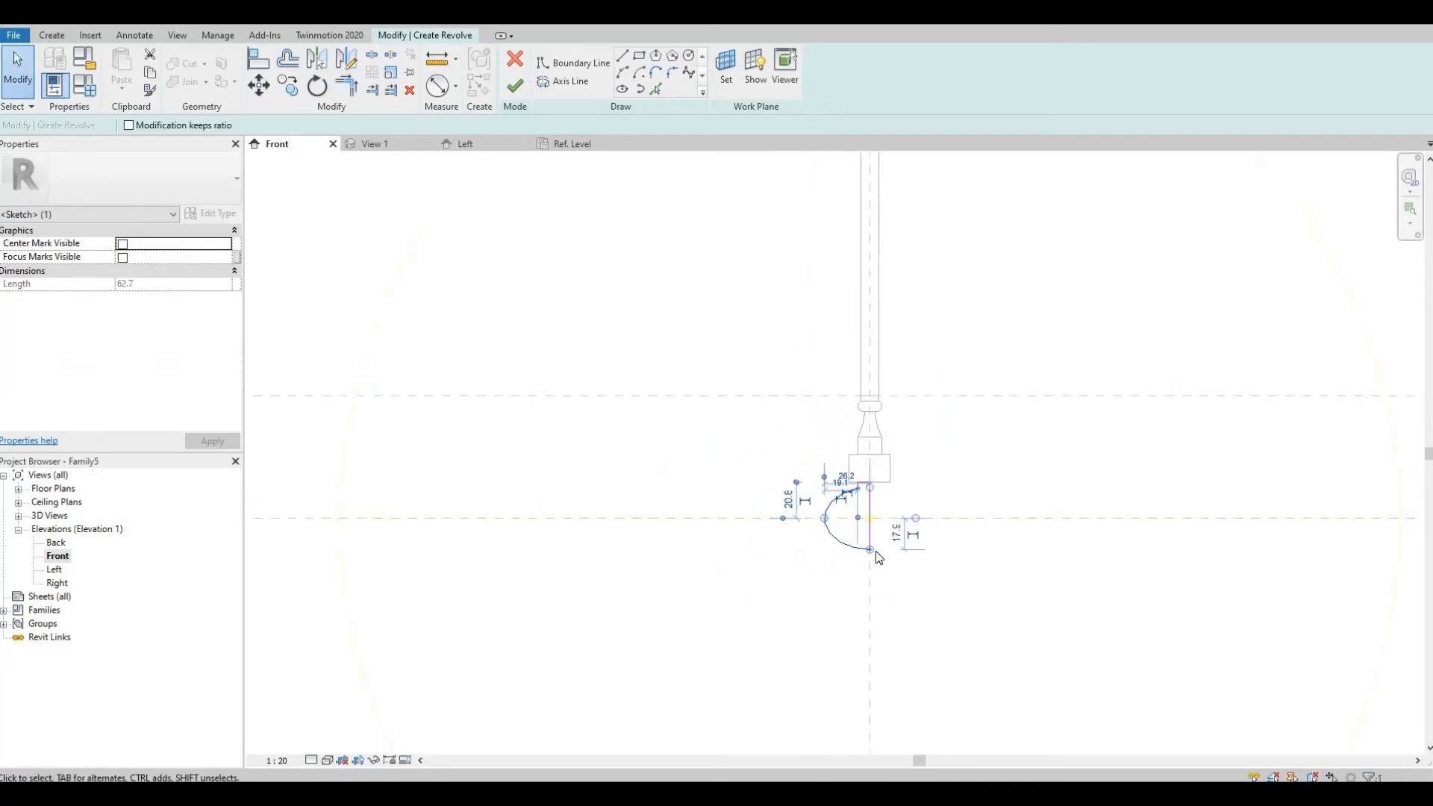
scroll(856, 556, up, 1)
key(Escape)
click(821, 515)
key(Escape)
drag(818, 510, 807, 515)
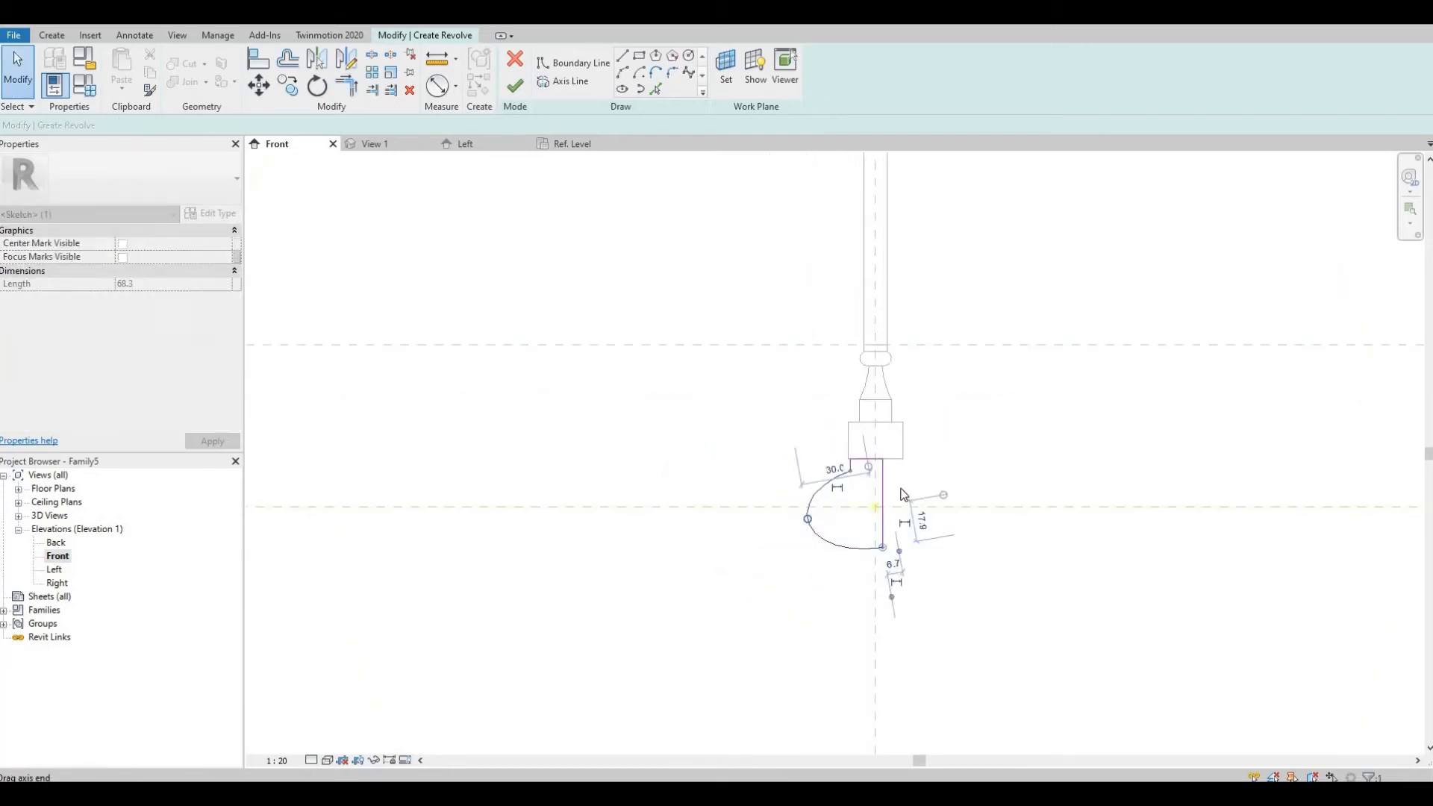
Step: Nudge the bulb profile's vertical centre line left toward the light source axis
scroll(899, 489, up, 1)
key(Escape)
click(878, 470)
key(Left)
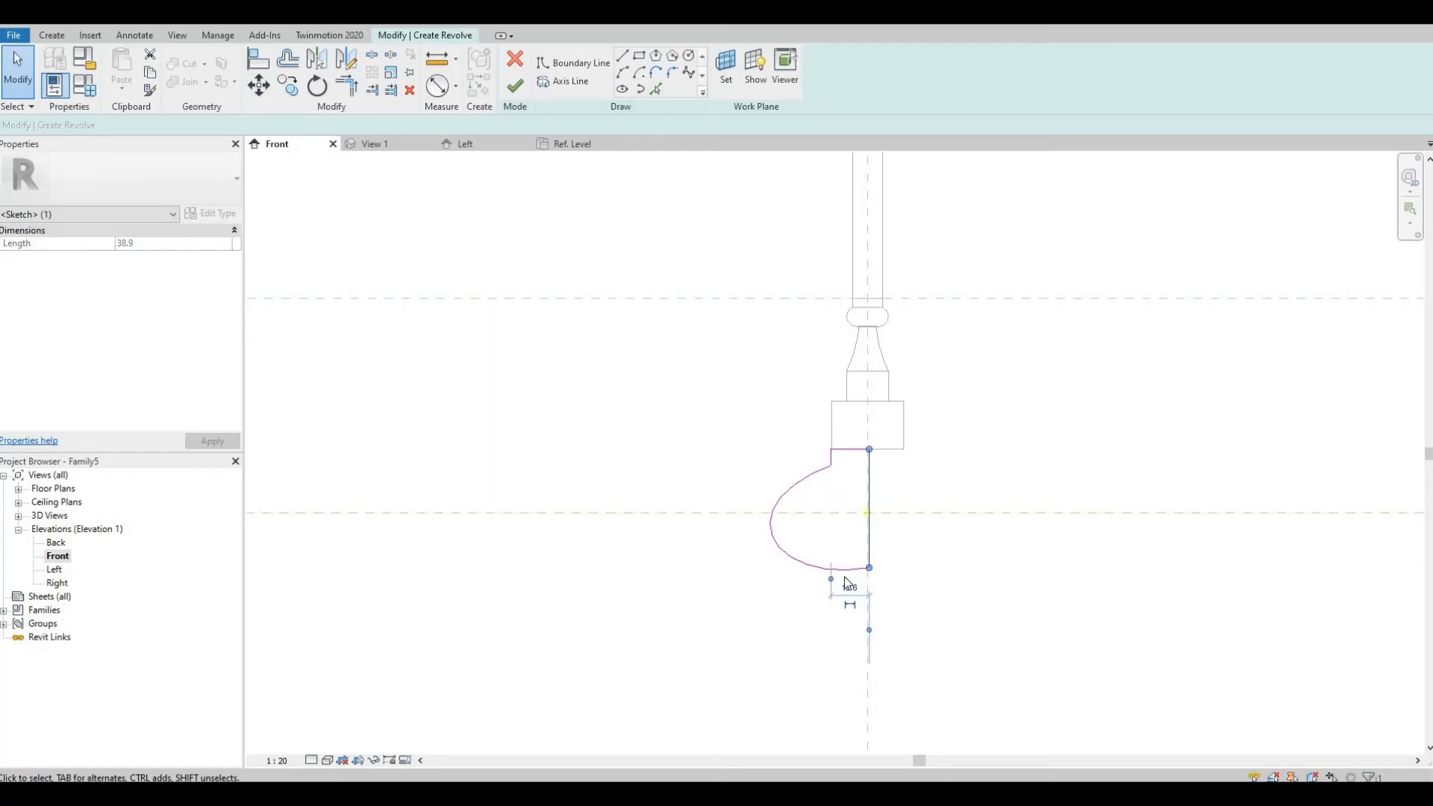
Step: Pull the bulb curve's outer axis end inward to give the bulb a rounder shape
click(780, 534)
drag(777, 529, 806, 529)
scroll(864, 519, down, 2)
scroll(832, 514, up, 3)
Step: Align the bulb profile's vertical line with the vertical light source reference plane
click(858, 494)
key(a)
key(l)
scroll(890, 455, up, 2)
click(876, 495)
click(878, 496)
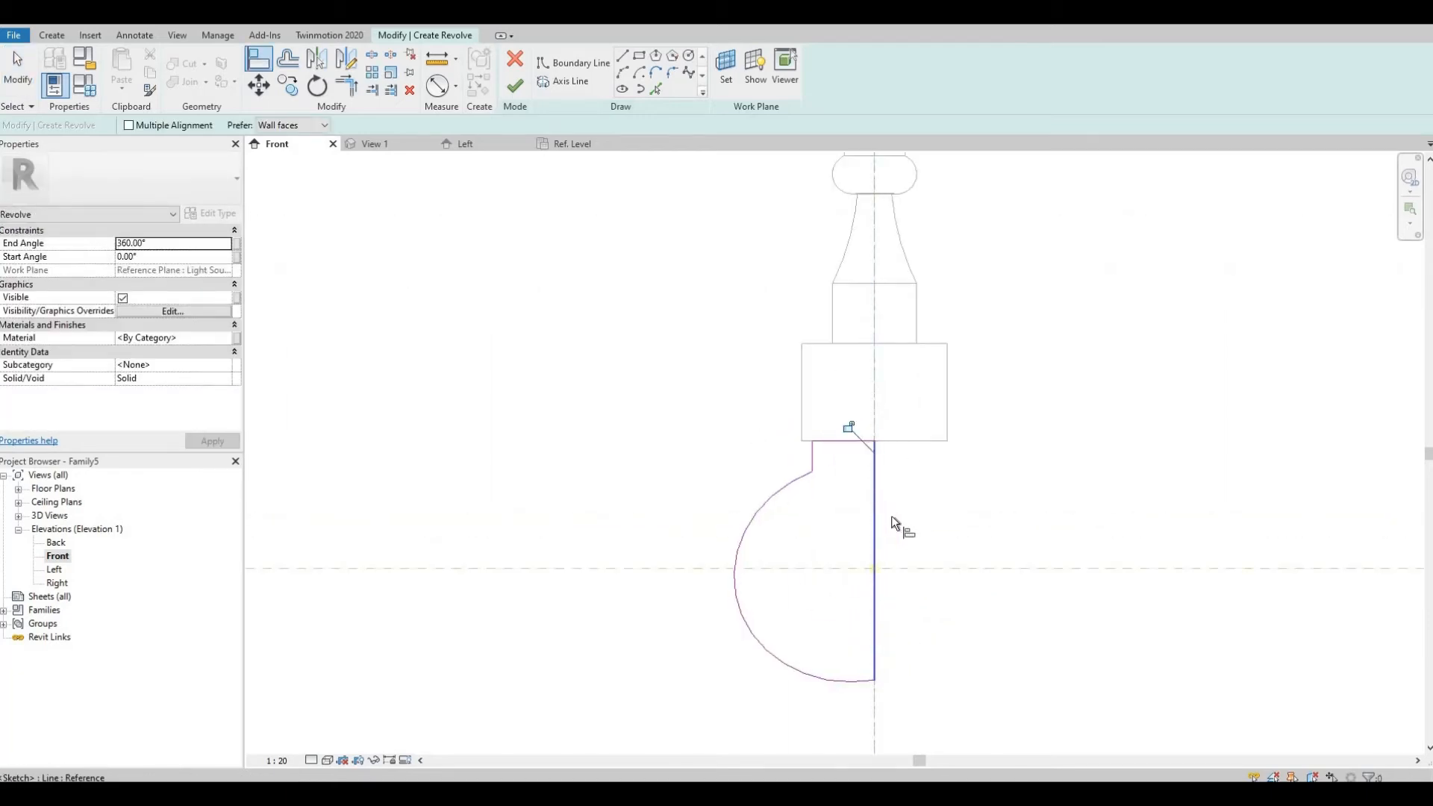
key(Escape)
key(Escape)
Step: Draw a 60 mm vertical axis line along the bulb profile's straight side and finish the revolve
scroll(914, 533, down, 5)
scroll(925, 528, up, 3)
click(568, 81)
click(872, 672)
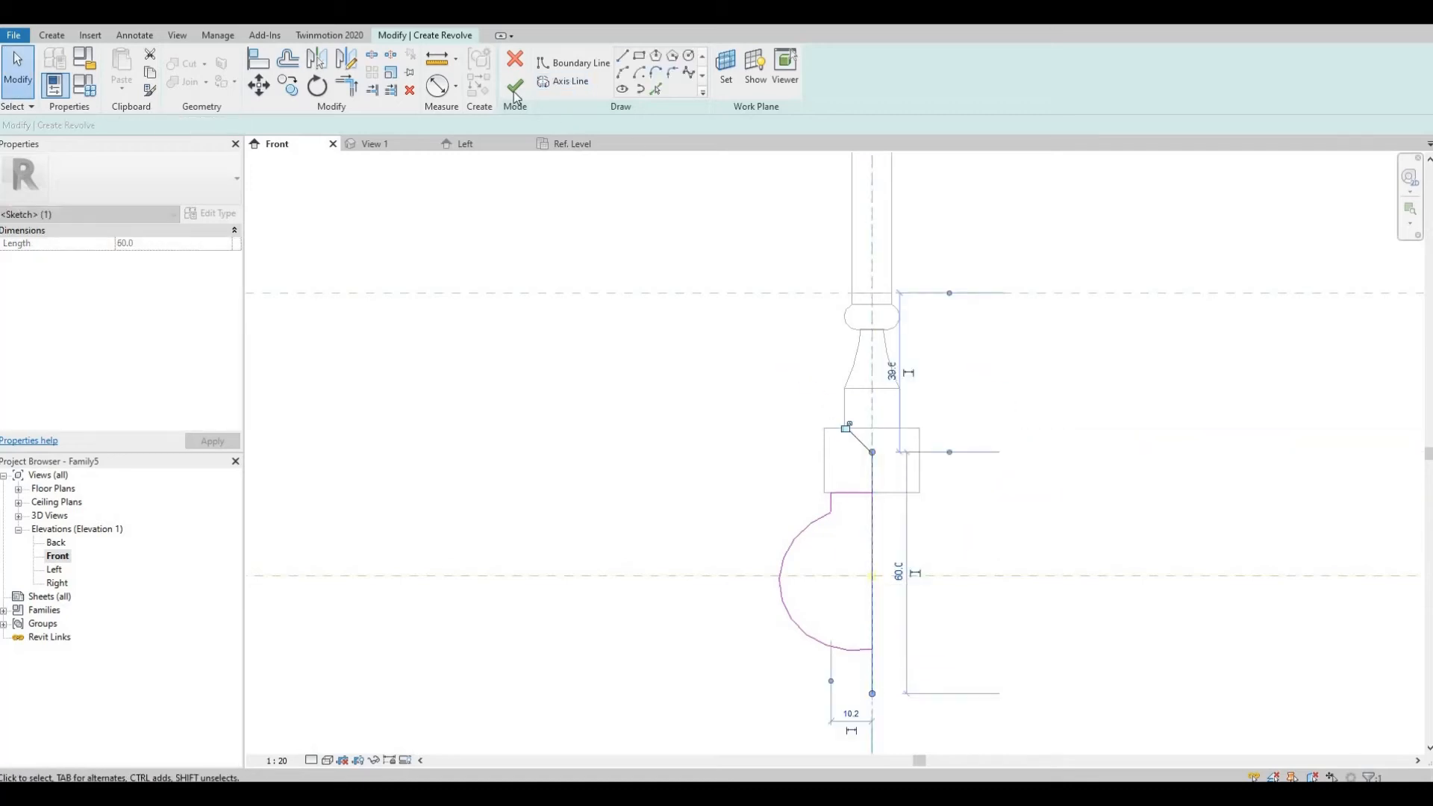
click(515, 86)
Step: Inspect the bulb and lamp holder in the 3D view
shift+middle_drag(716, 384, 716, 313)
scroll(828, 468, up, 9)
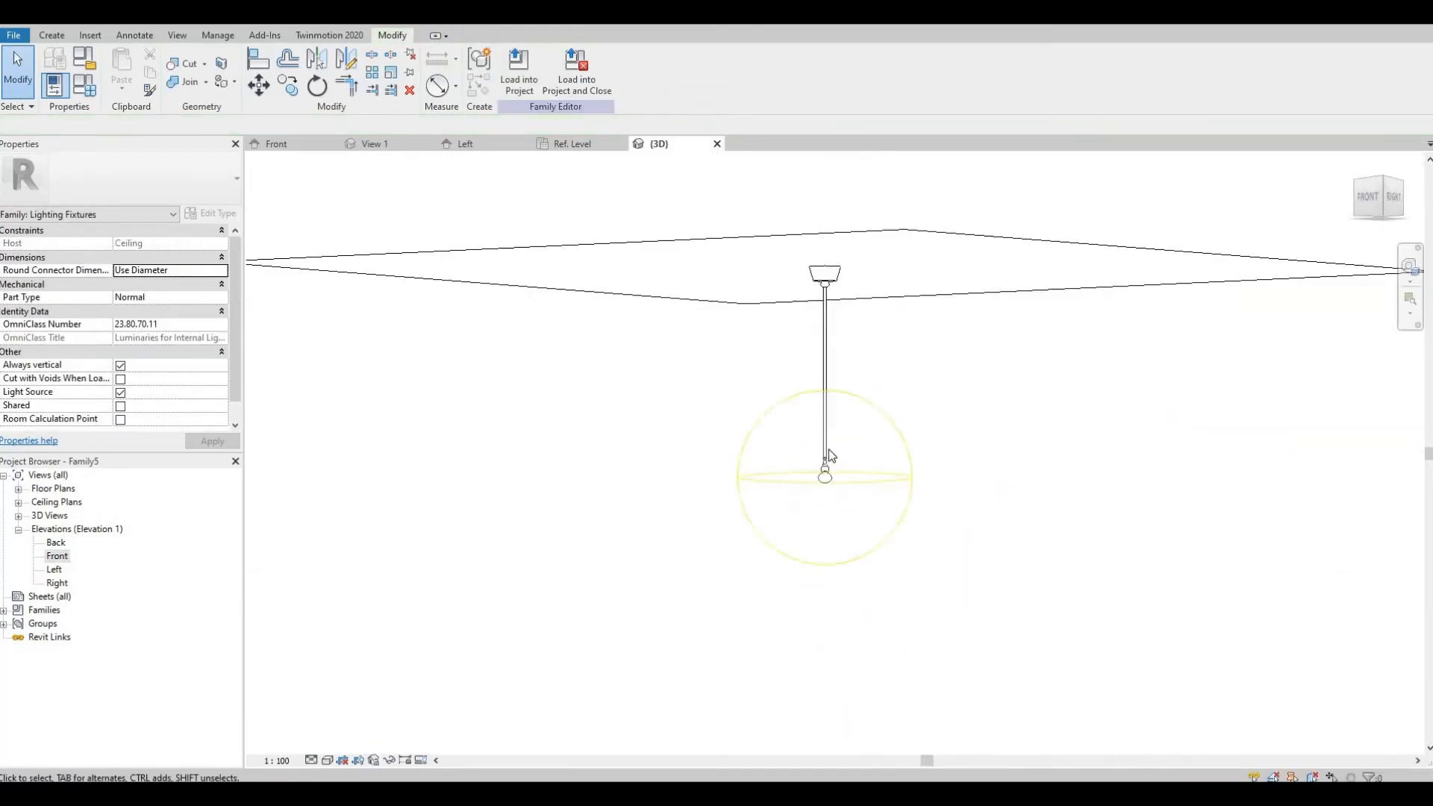
click(766, 391)
key(Escape)
scroll(770, 395, down, 2)
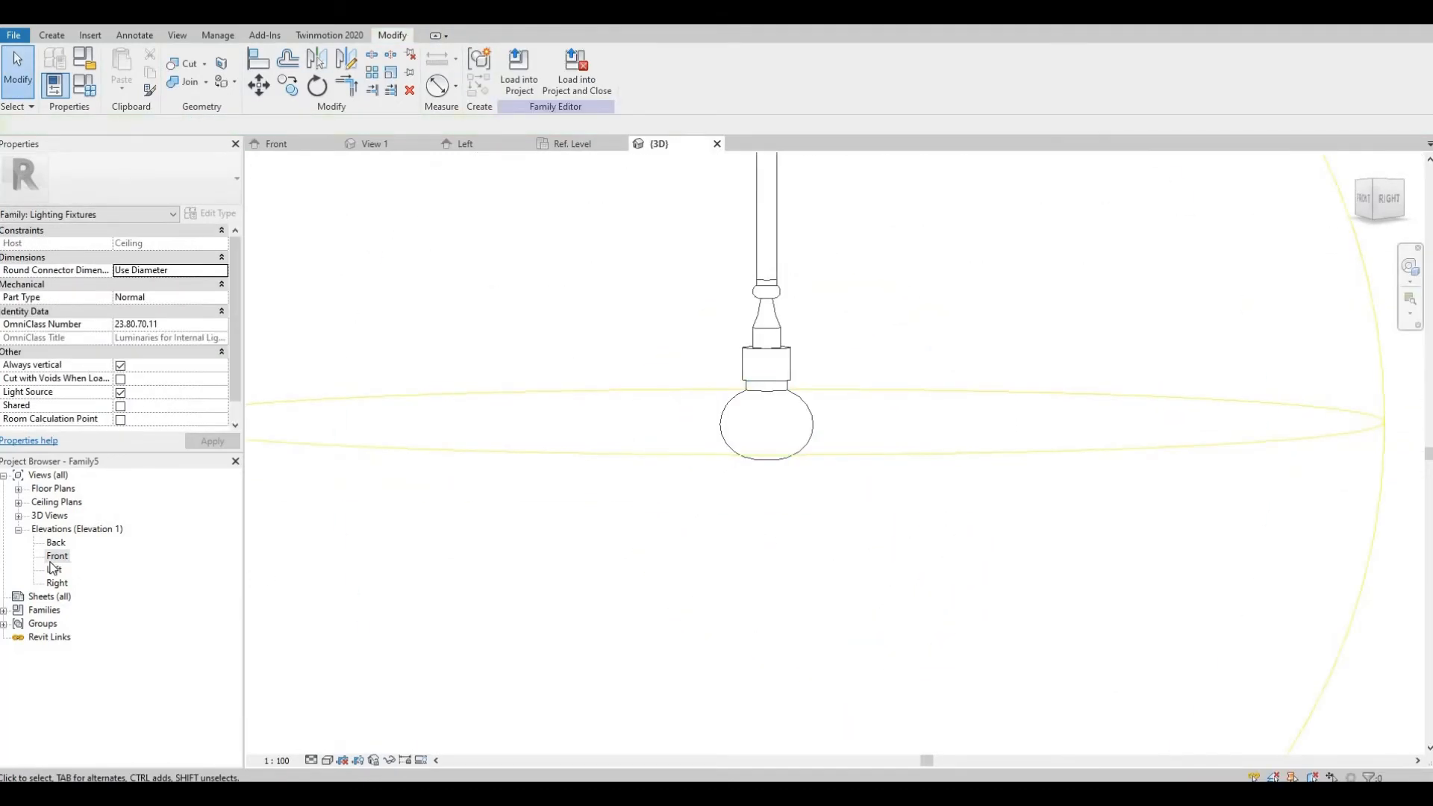
Step: In the front elevation, raise the lamp holder's bottom edge and extend the bulb's neck up to meet it
double_click(53, 558)
click(838, 480)
click(883, 498)
drag(881, 482, 872, 472)
key(a)
key(l)
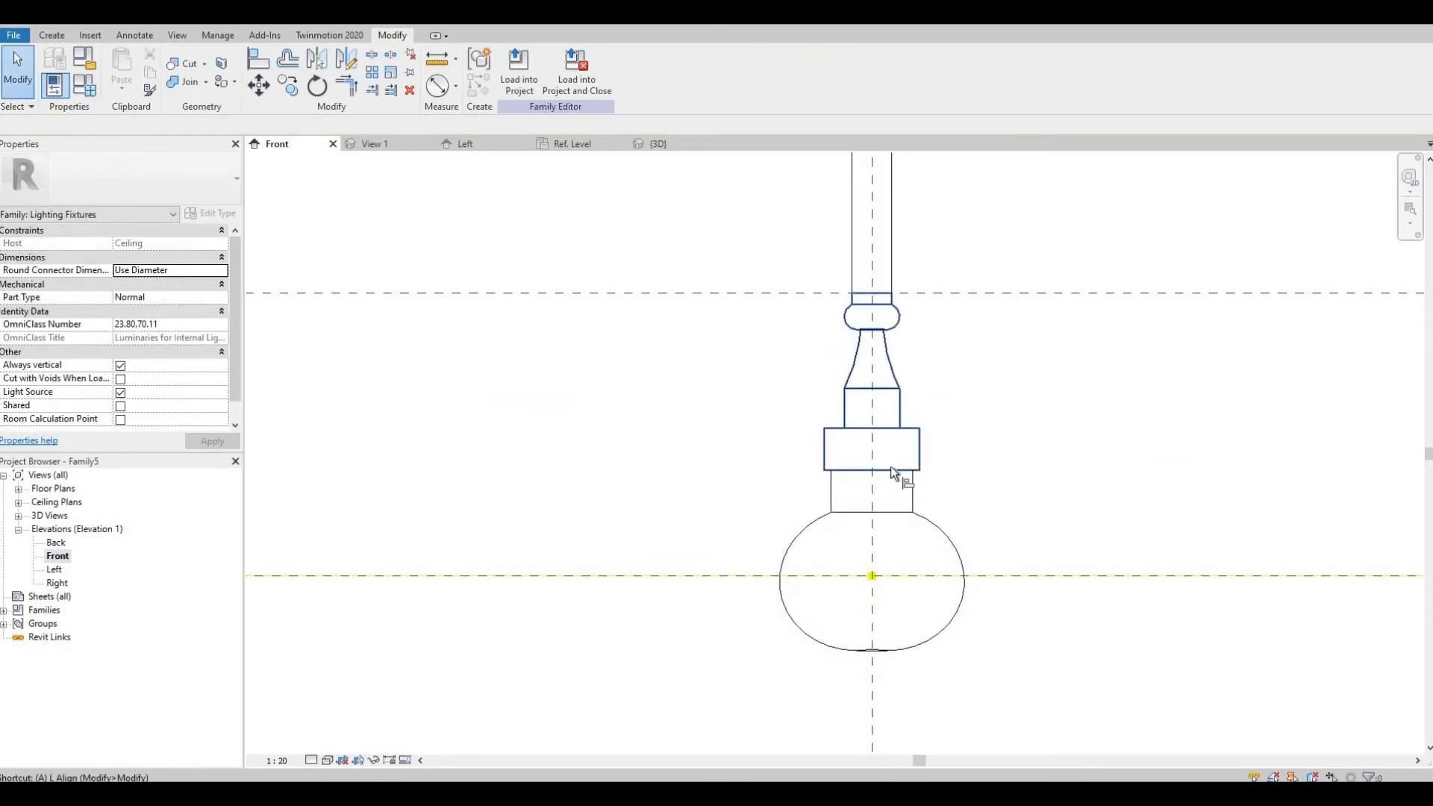
Step: Set the Cord Lenght parameter to 600 in the family types
scroll(927, 493, down, 3)
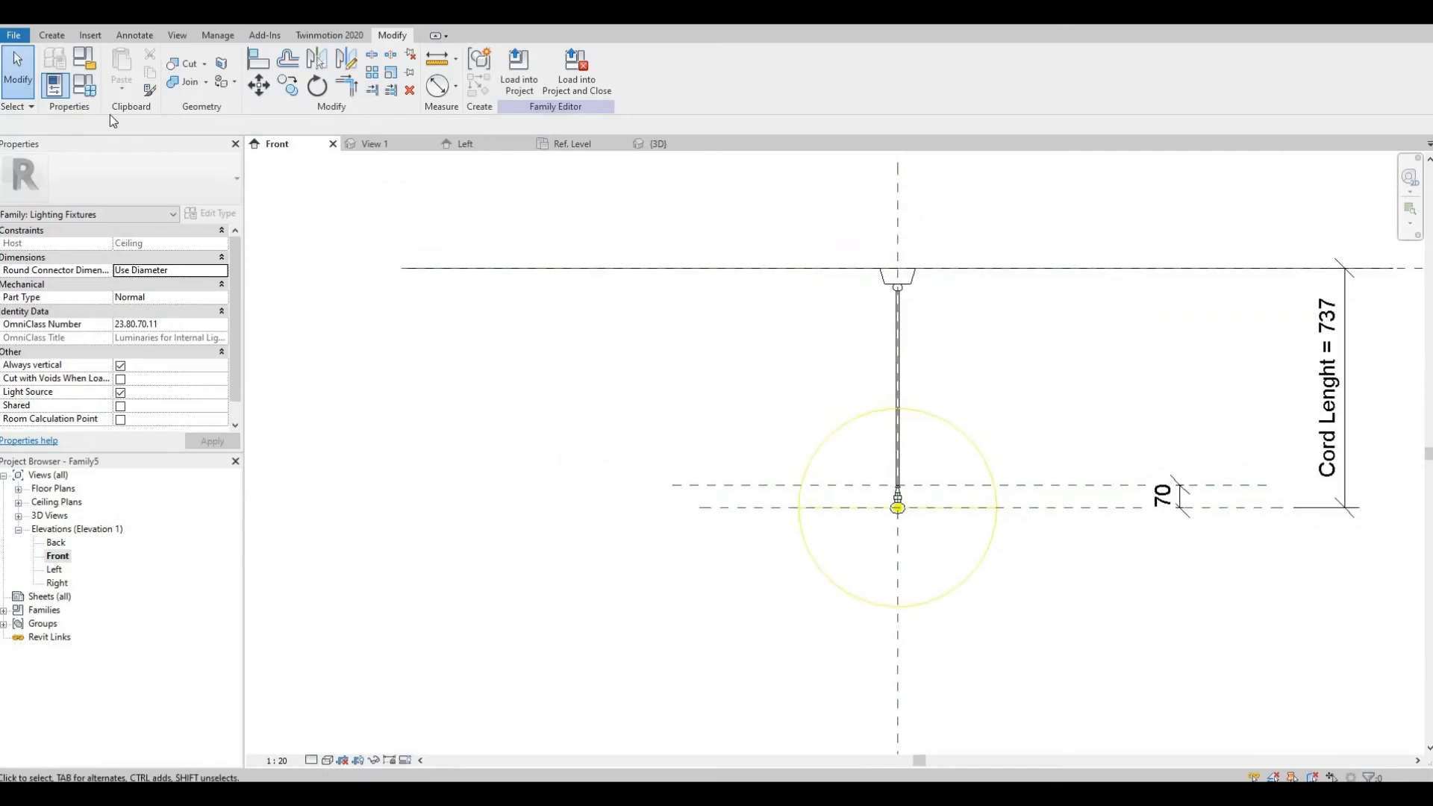
key(f)
key(t)
key(Escape)
click(1330, 418)
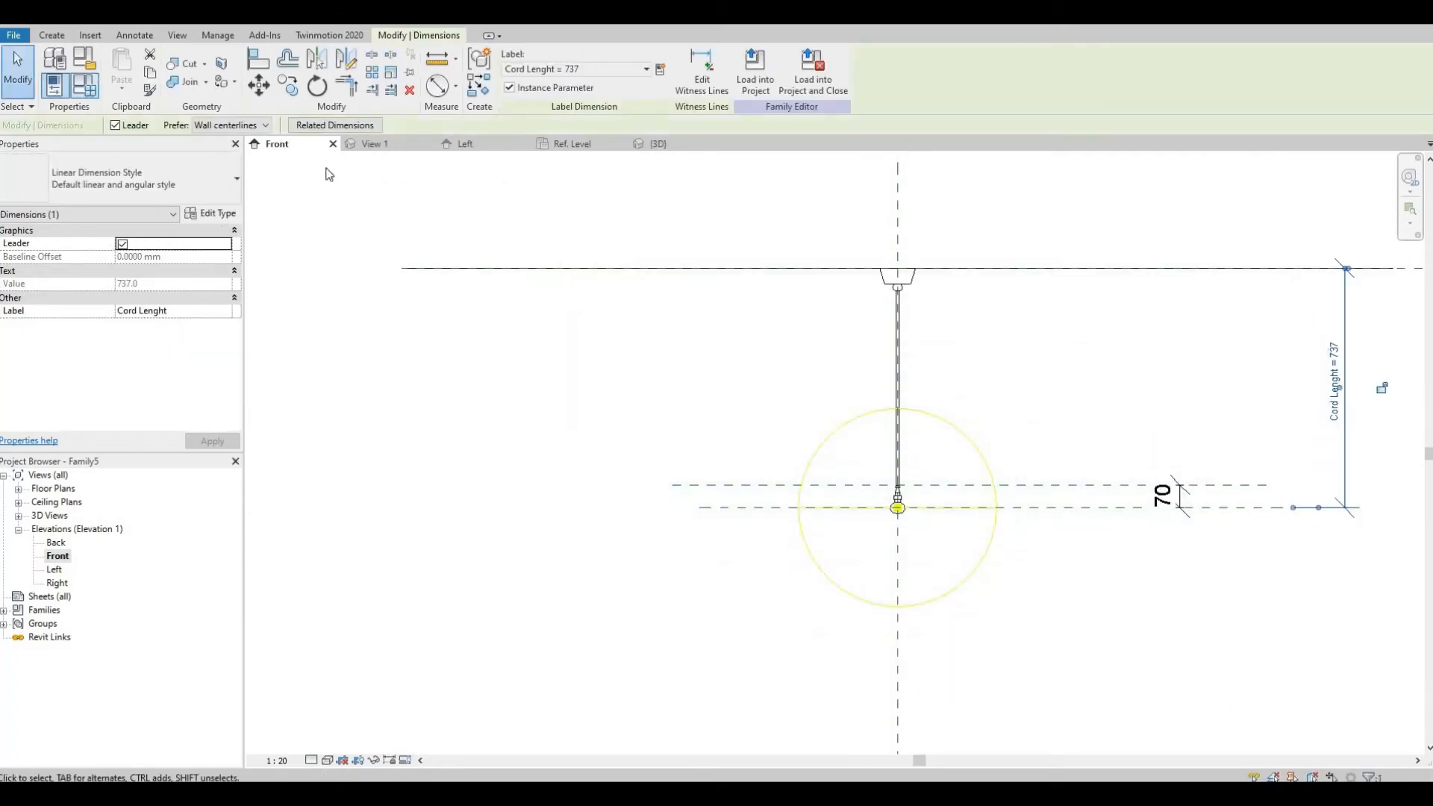
key(f)
key(t)
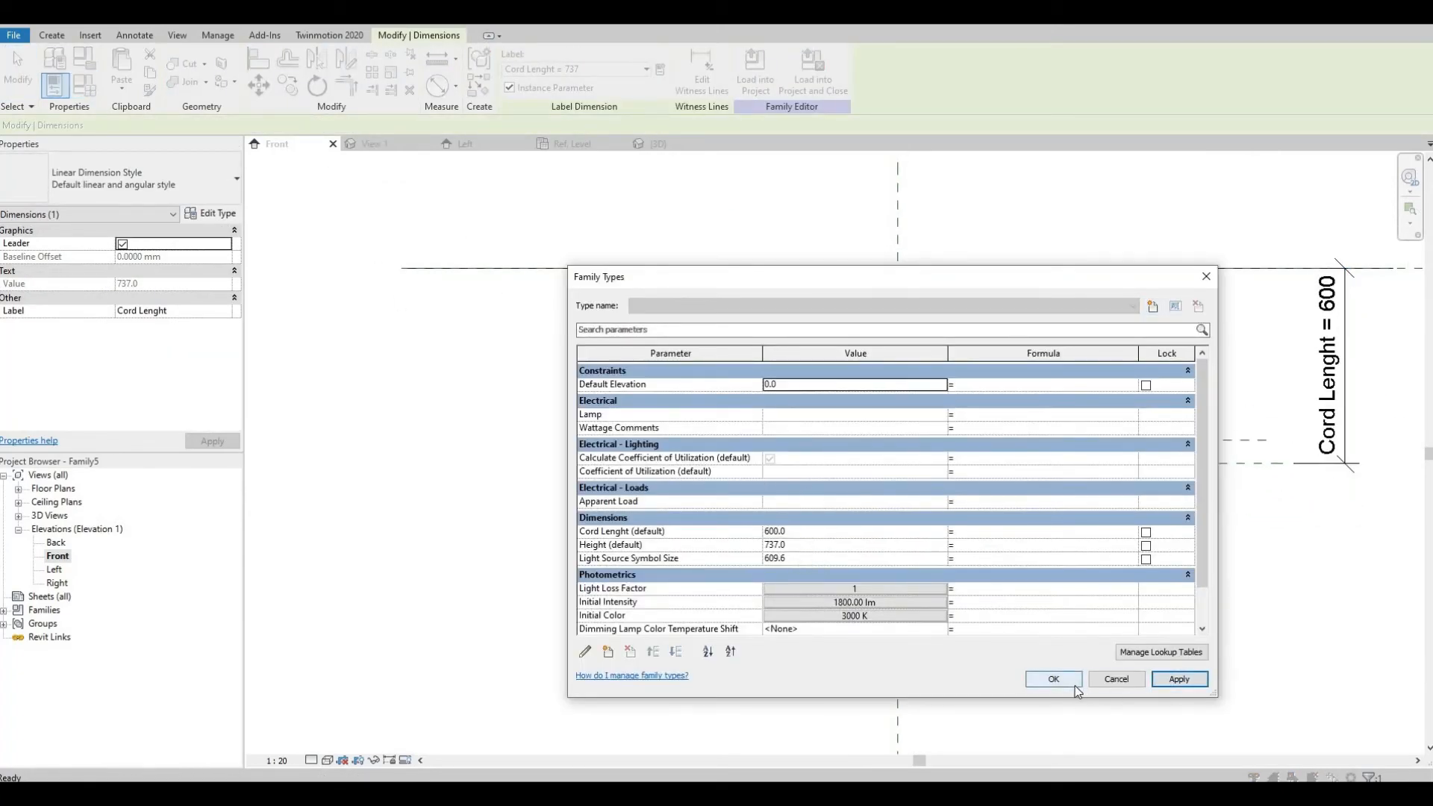
click(1053, 678)
Step: Examine the cord's revolve sketch in the front elevation
scroll(942, 520, up, 4)
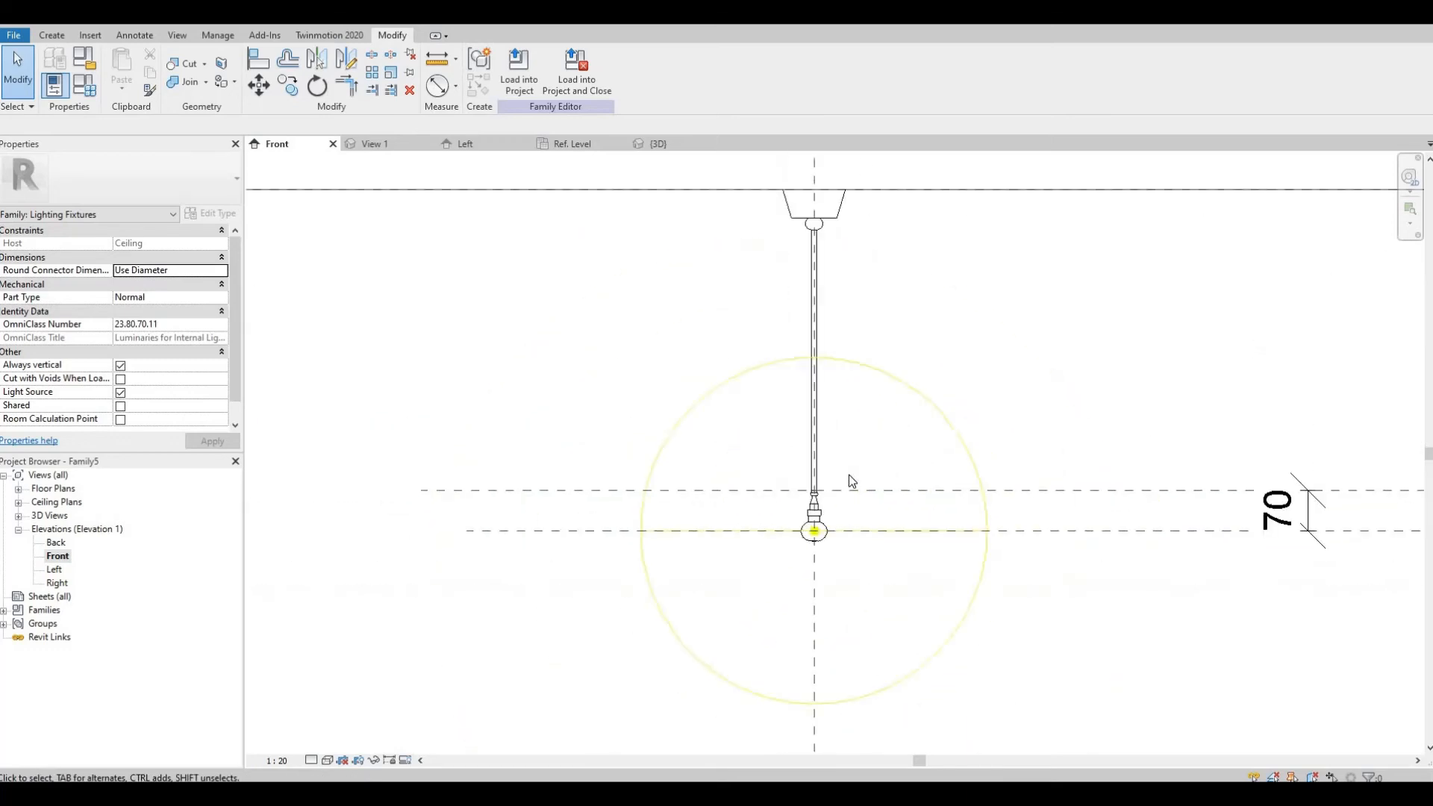
scroll(848, 474, down, 2)
scroll(826, 369, up, 3)
double_click(830, 370)
scroll(819, 271, up, 1)
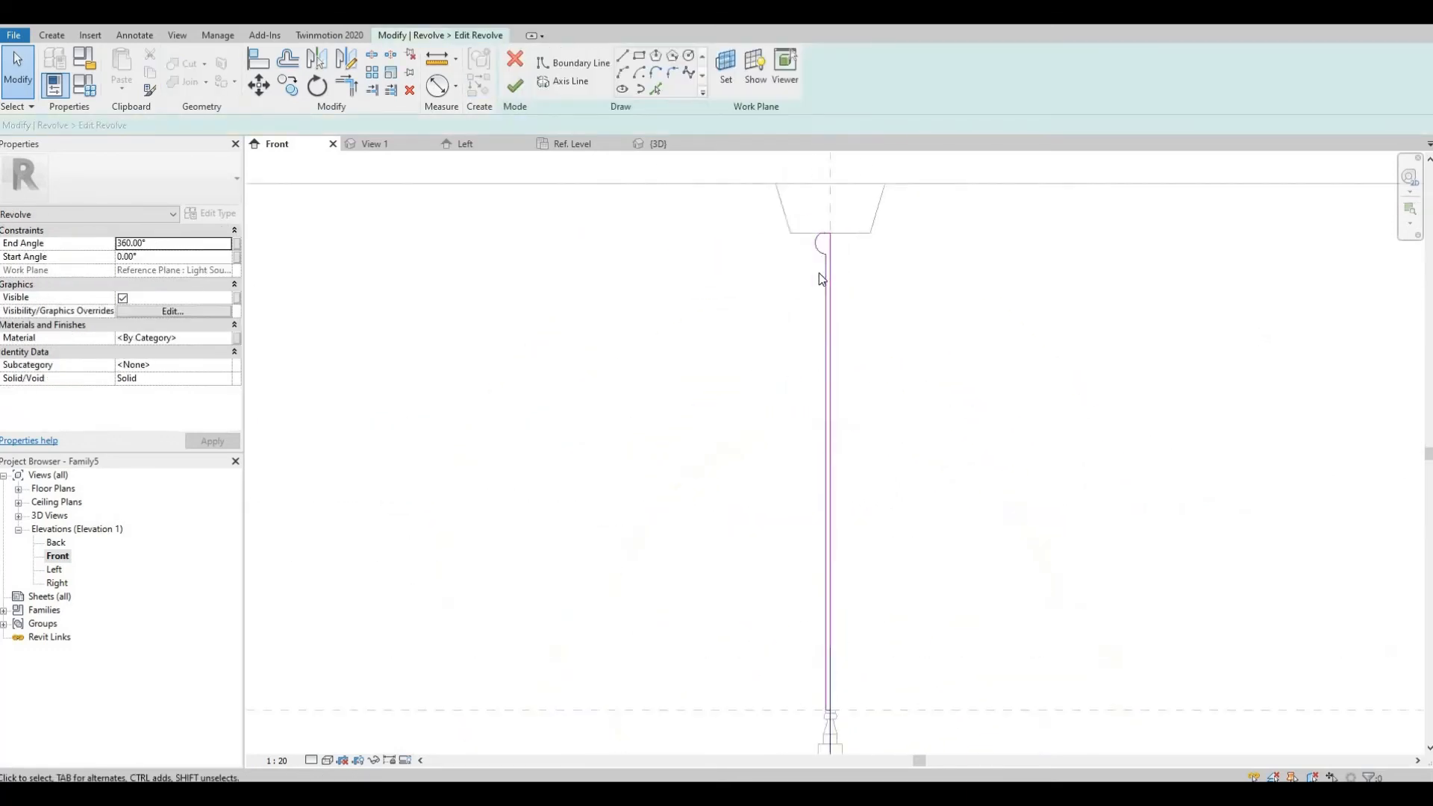
scroll(821, 279, up, 4)
click(827, 283)
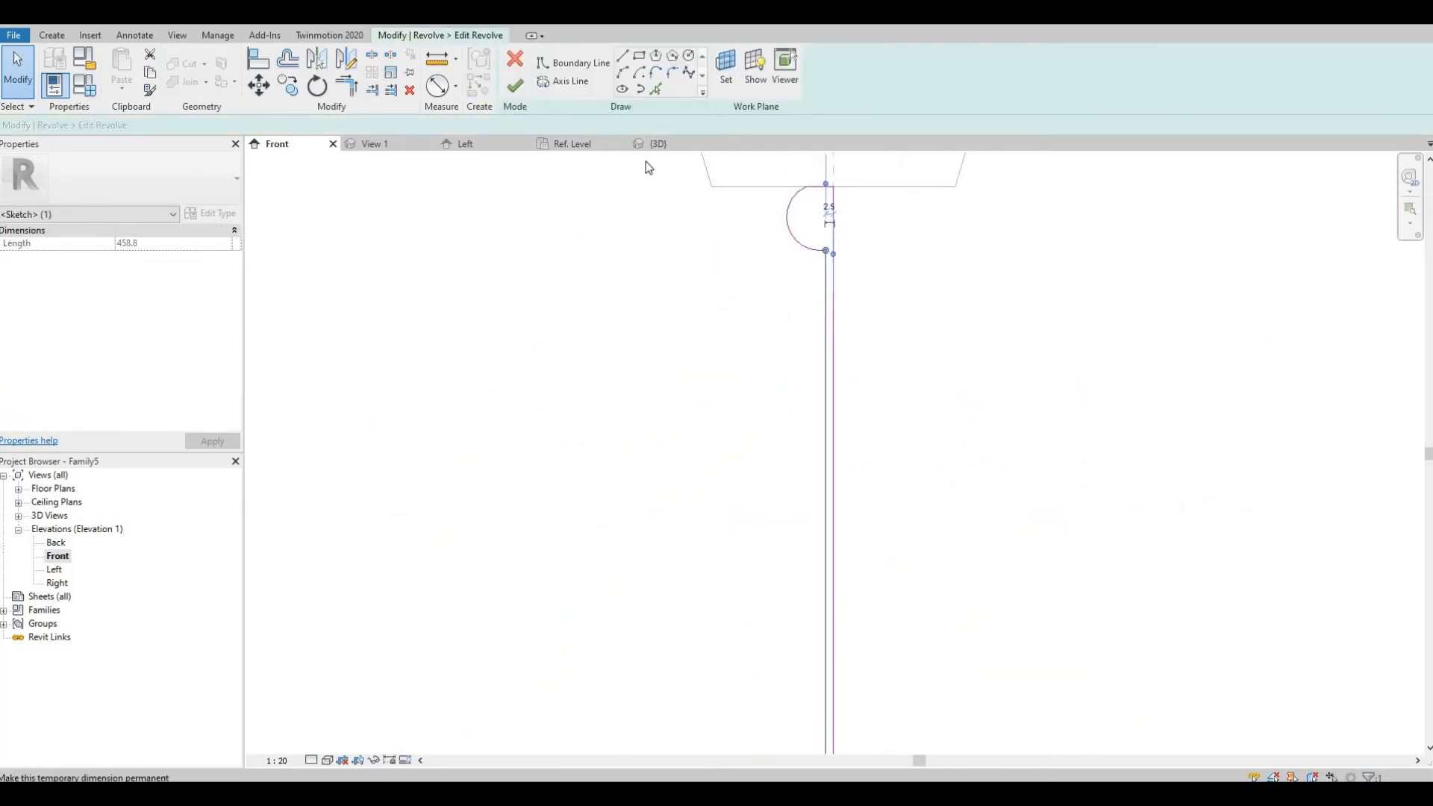
click(515, 85)
scroll(793, 428, down, 3)
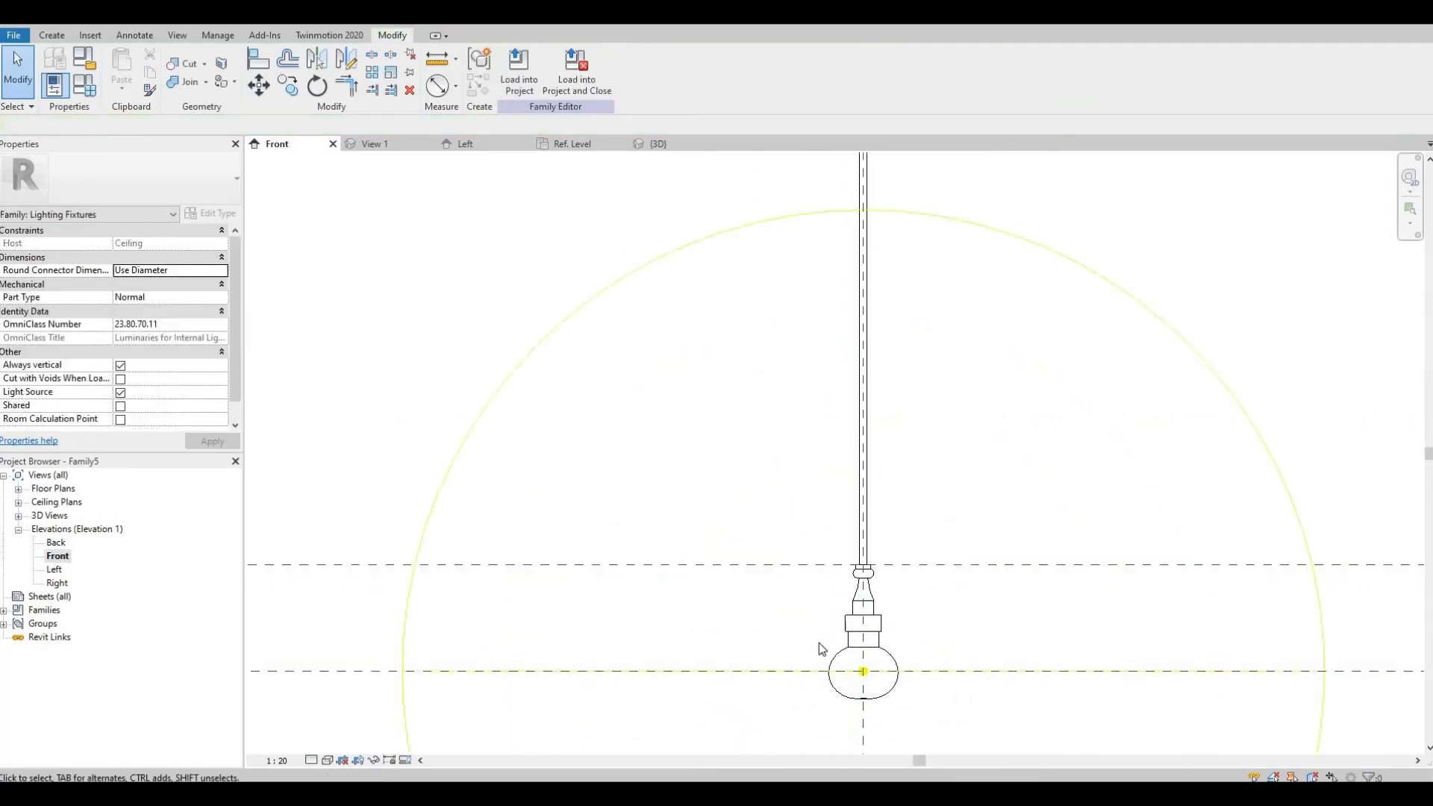
Step: Try to delete the lamp holder revolve above the bulb
scroll(818, 642, up, 2)
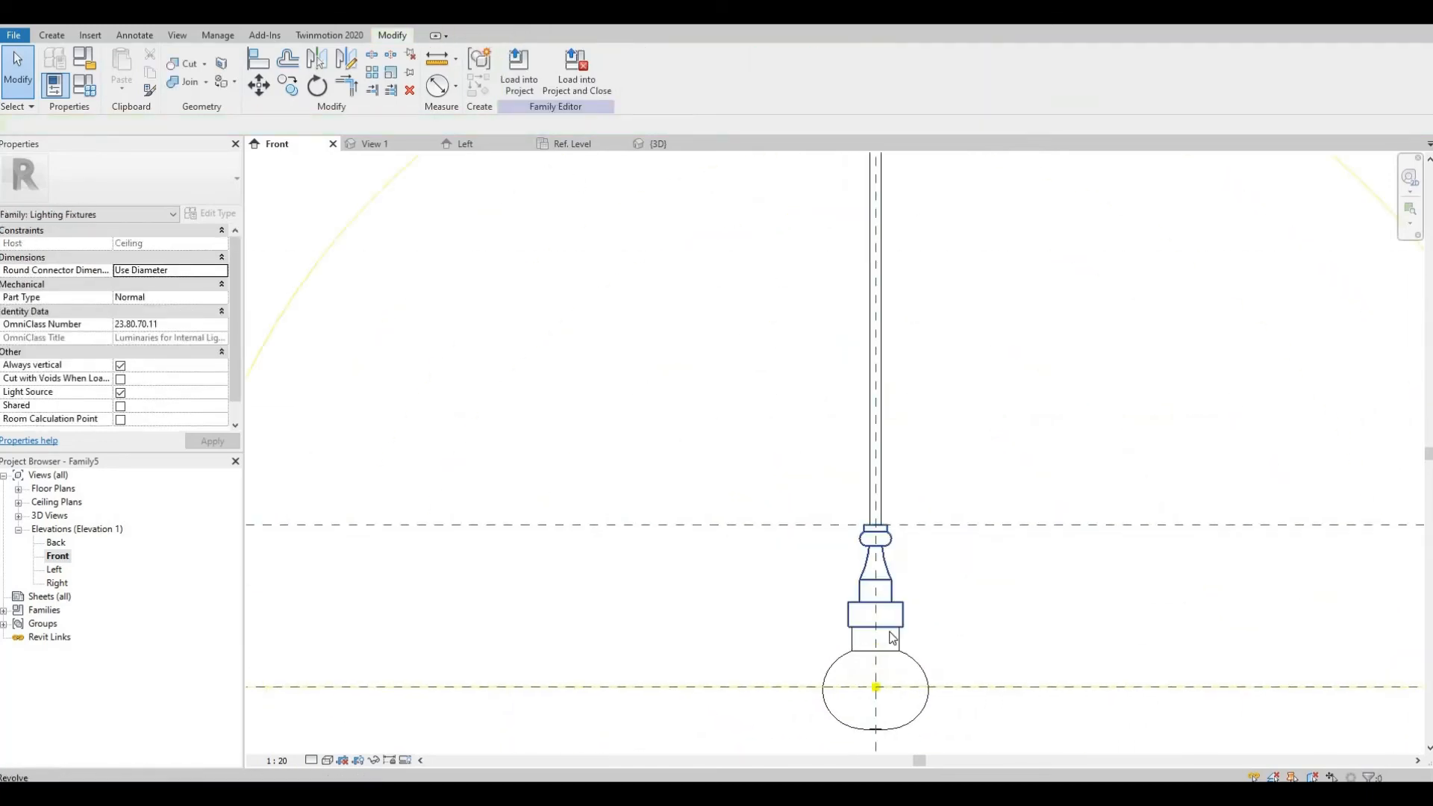
scroll(889, 632, up, 3)
click(838, 590)
scroll(871, 587, up, 2)
key(Delete)
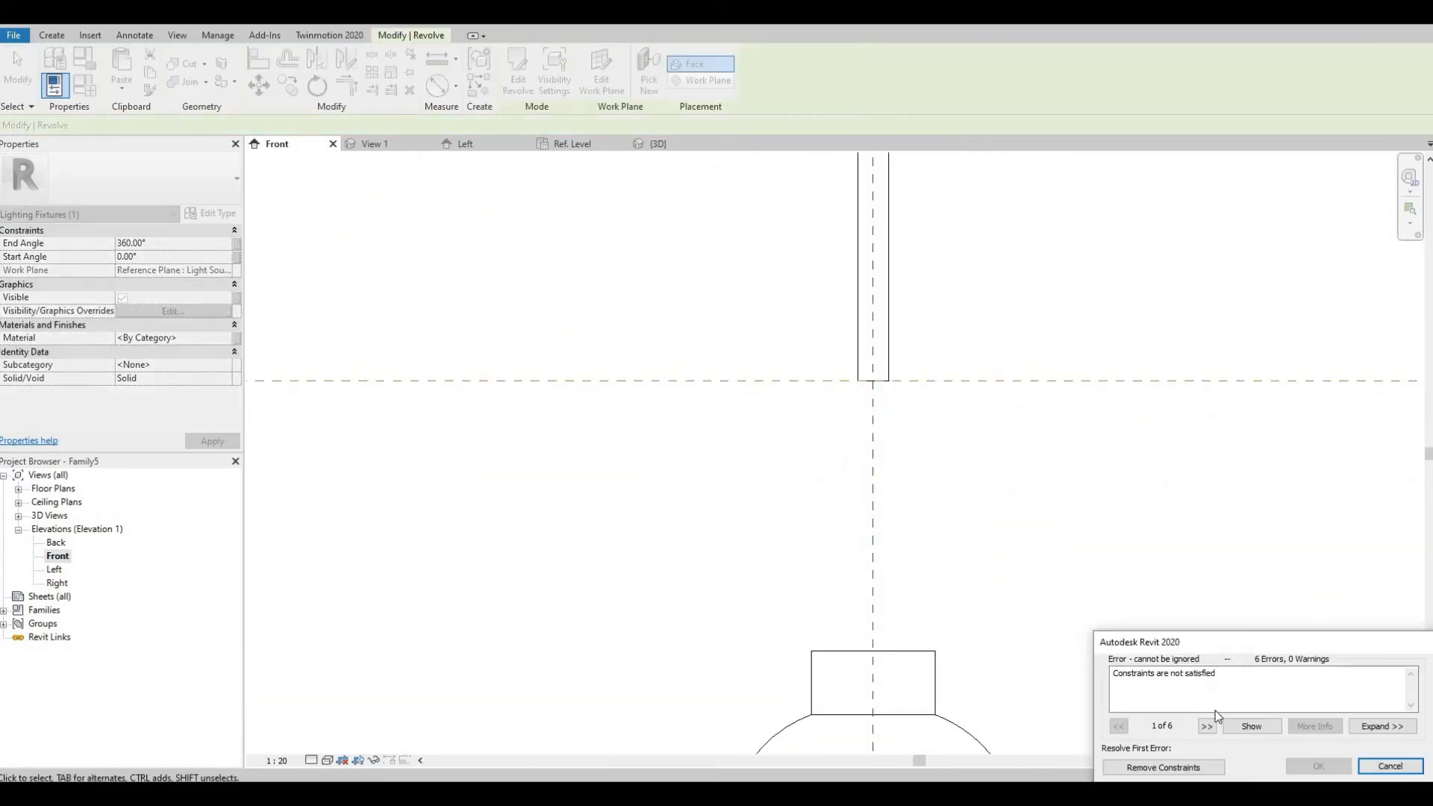
click(1390, 766)
scroll(922, 387, down, 5)
click(942, 504)
scroll(428, 422, down, 4)
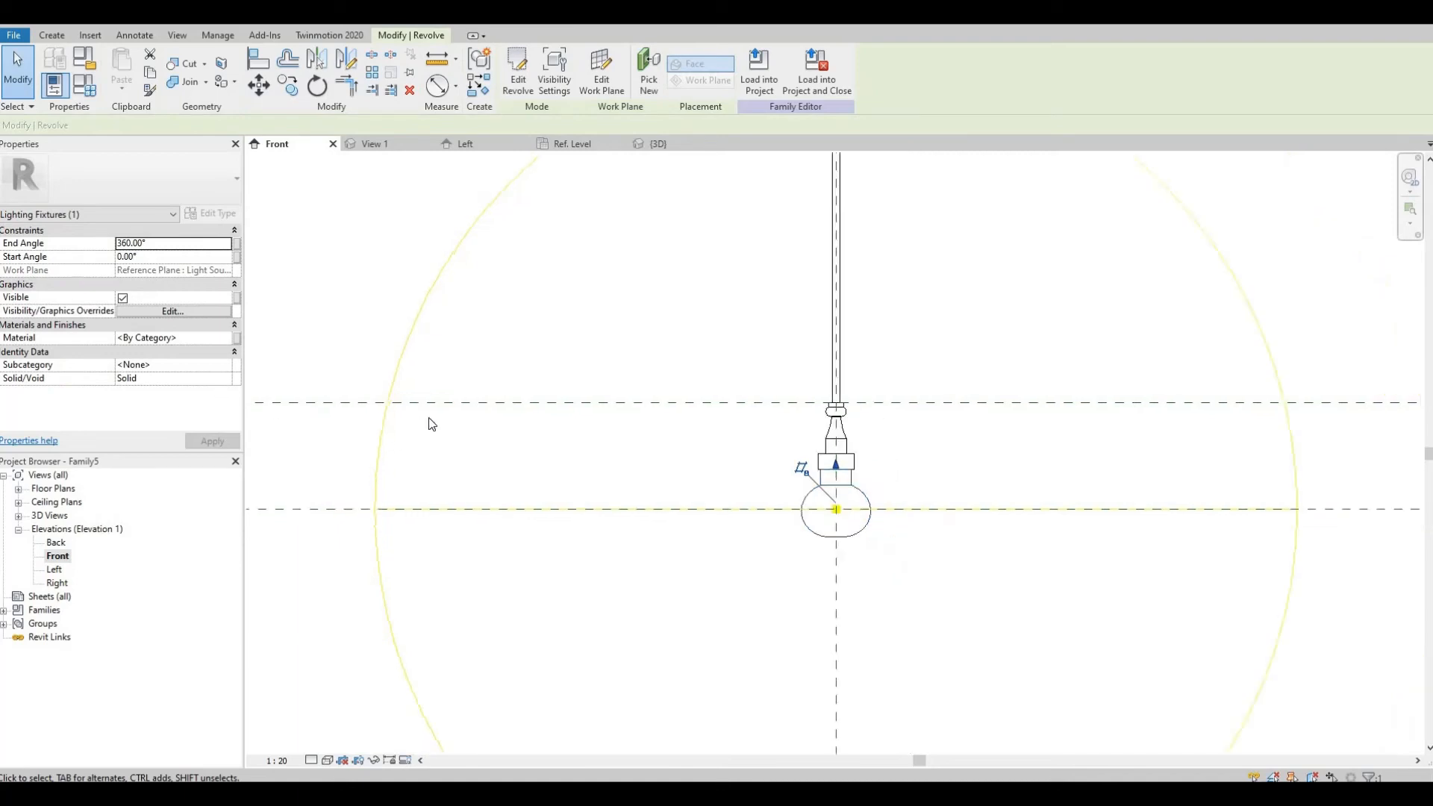
middle_drag(681, 483, 789, 545)
key(Escape)
Step: Open the canopy's revolve sketch in the front elevation and delete its slanted side line
scroll(777, 471, up, 1)
middle_drag(726, 403, 731, 516)
scroll(710, 387, up, 2)
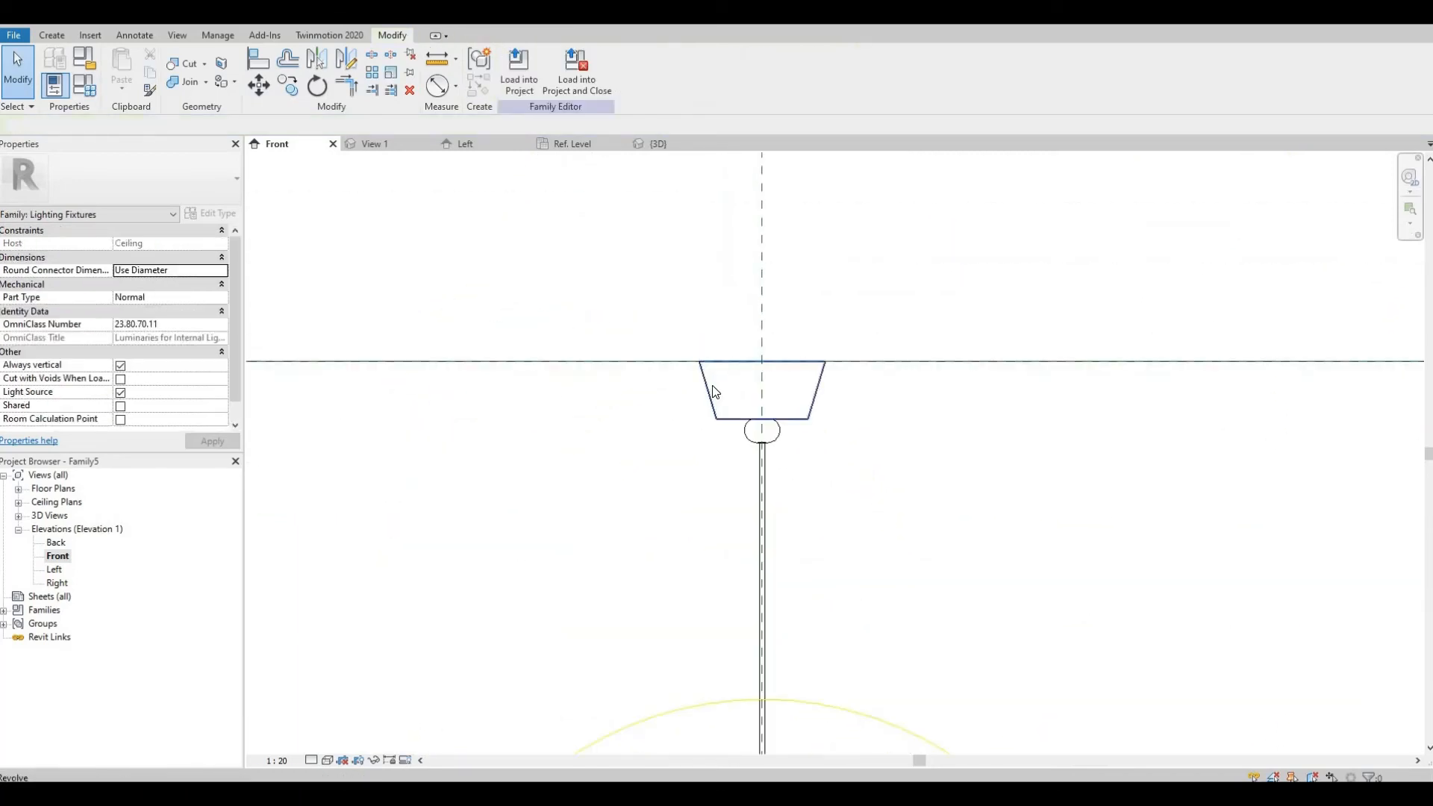
double_click(710, 387)
scroll(748, 374, up, 3)
click(646, 403)
key(Delete)
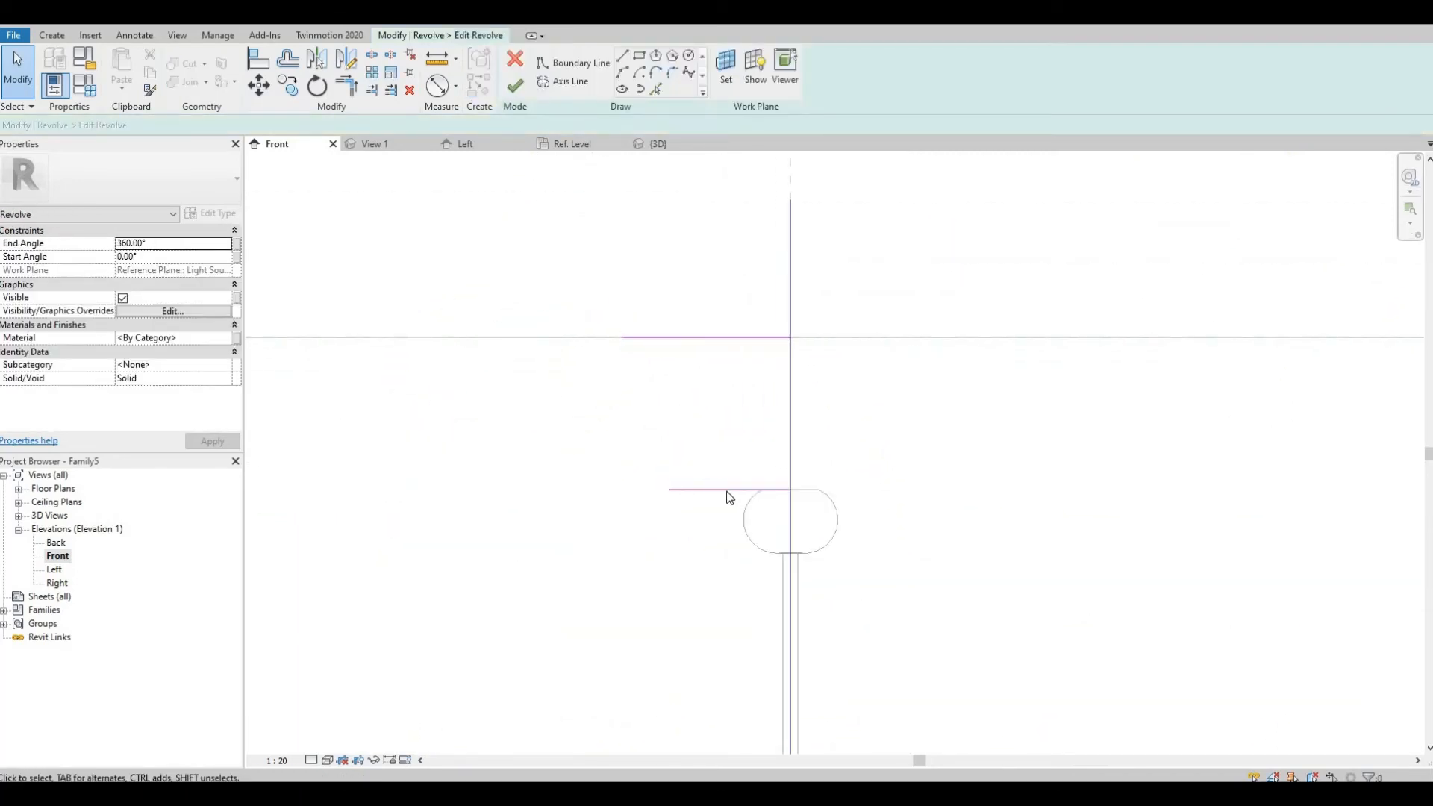
Step: Redraw the canopy profile's bottom and side as arcs, trim the top line to the side arc and finish the revolve
click(622, 73)
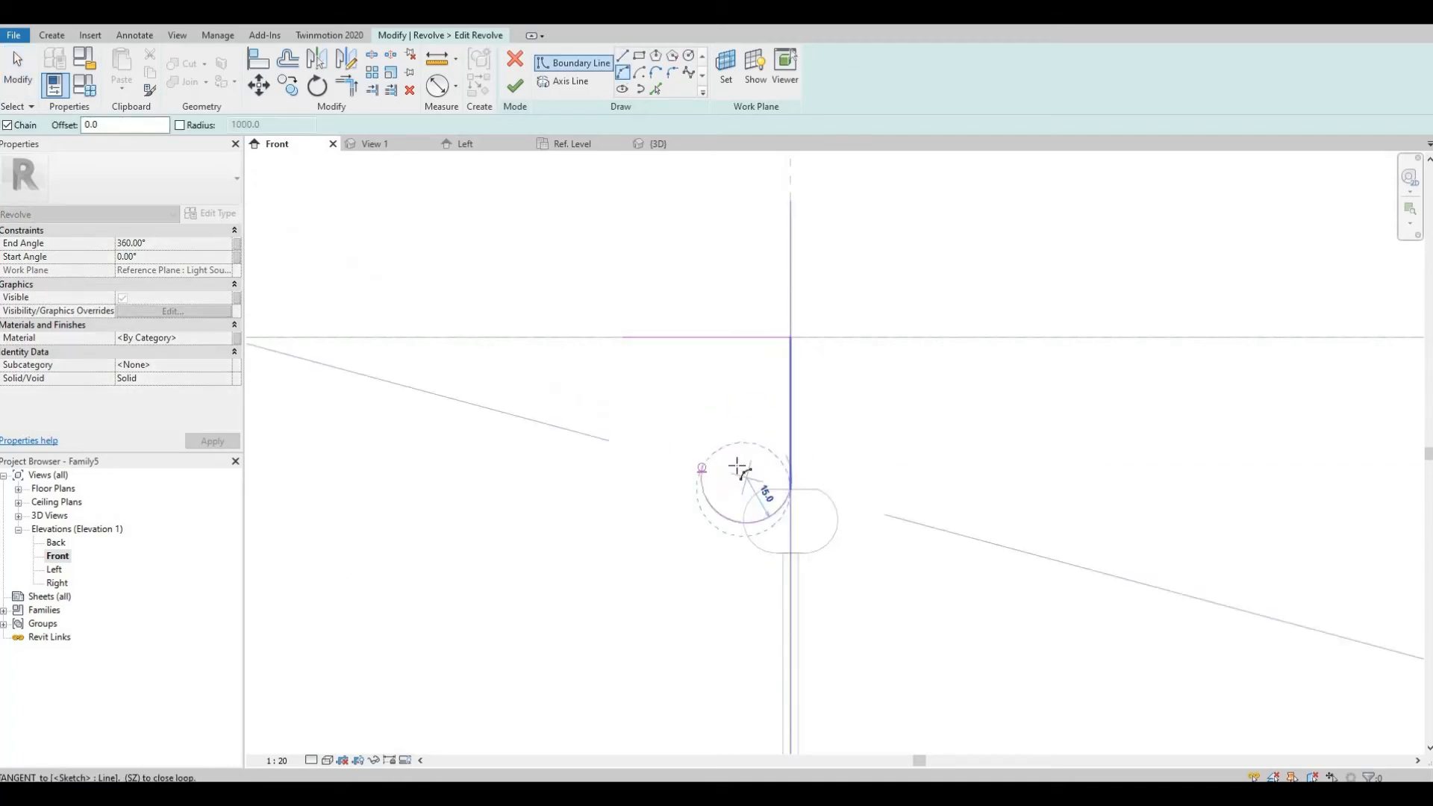
click(738, 468)
click(737, 481)
click(689, 337)
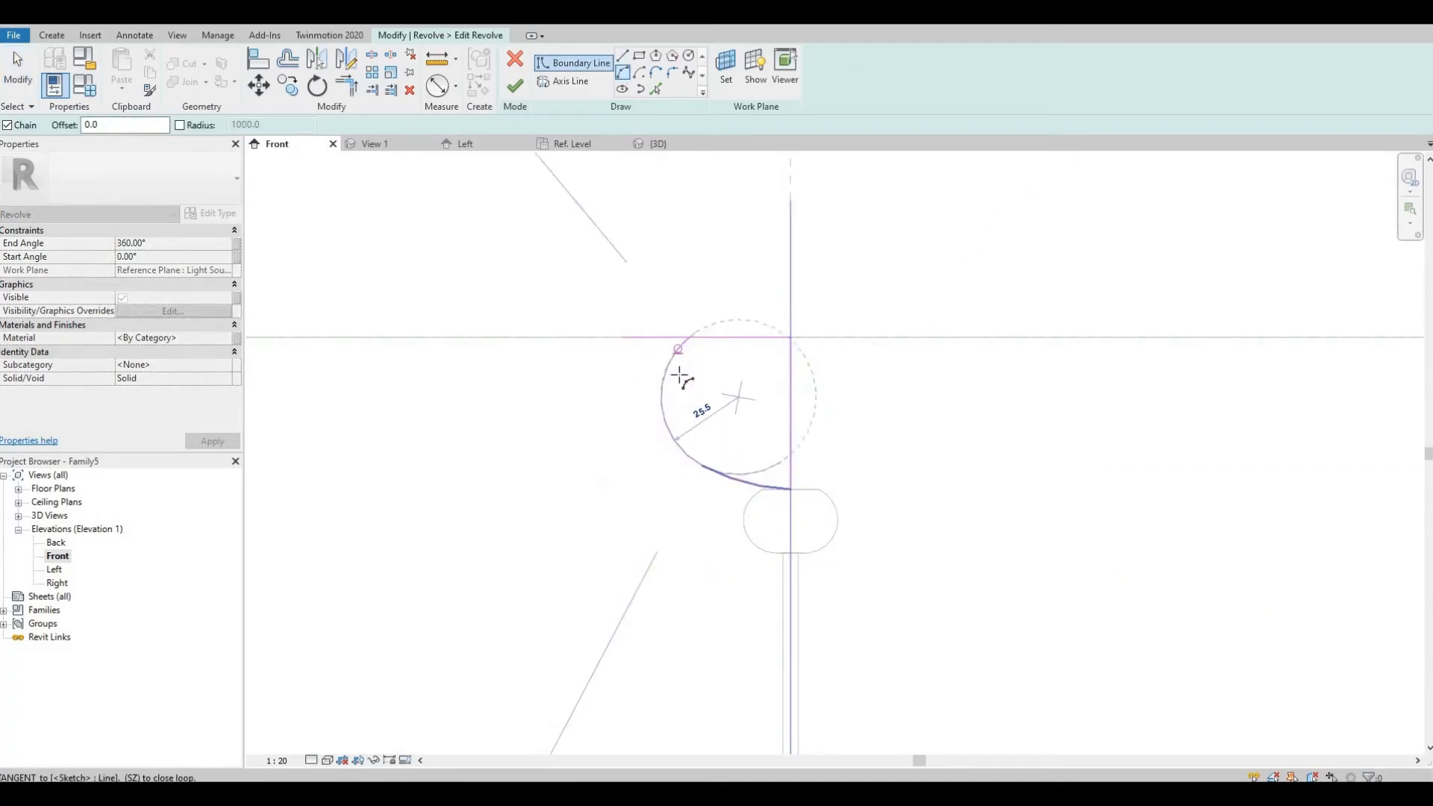
click(689, 395)
key(Escape)
key(Escape)
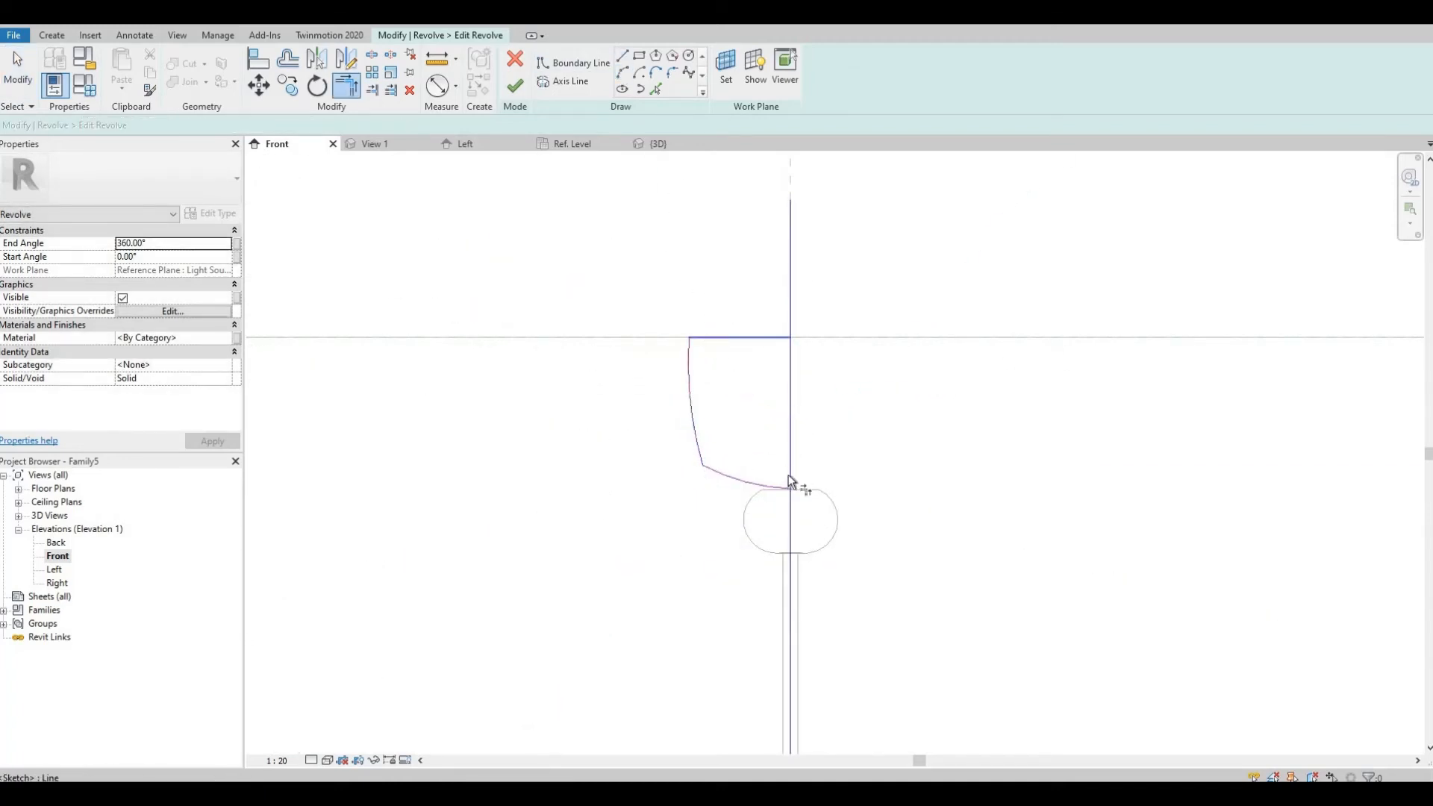
click(514, 87)
Step: After checking the canopy in 3D, replace the curved bottom of its profile with a straight sloped line in the front elevation
click(657, 143)
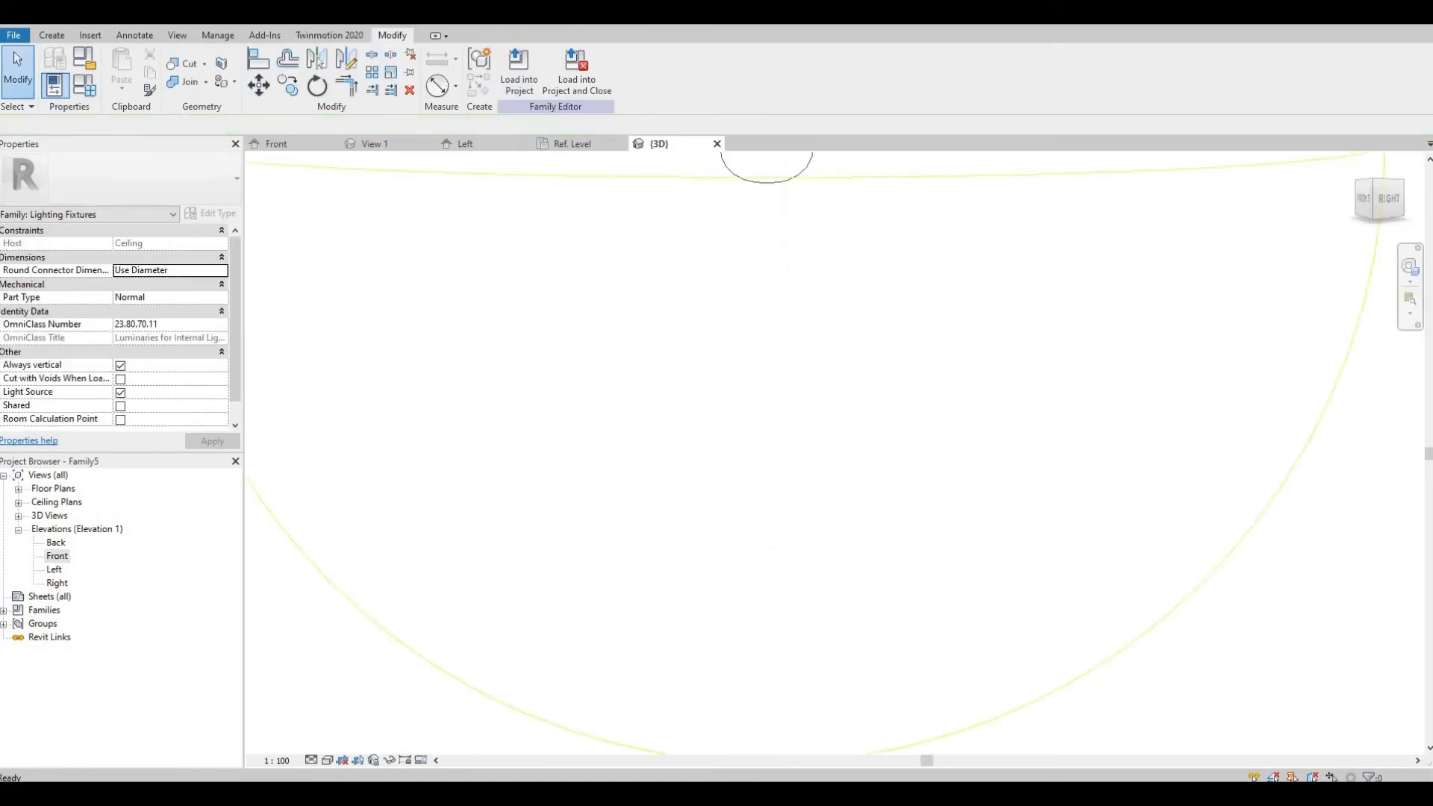
scroll(792, 690, down, 6)
shift+middle_drag(835, 649, 675, 290)
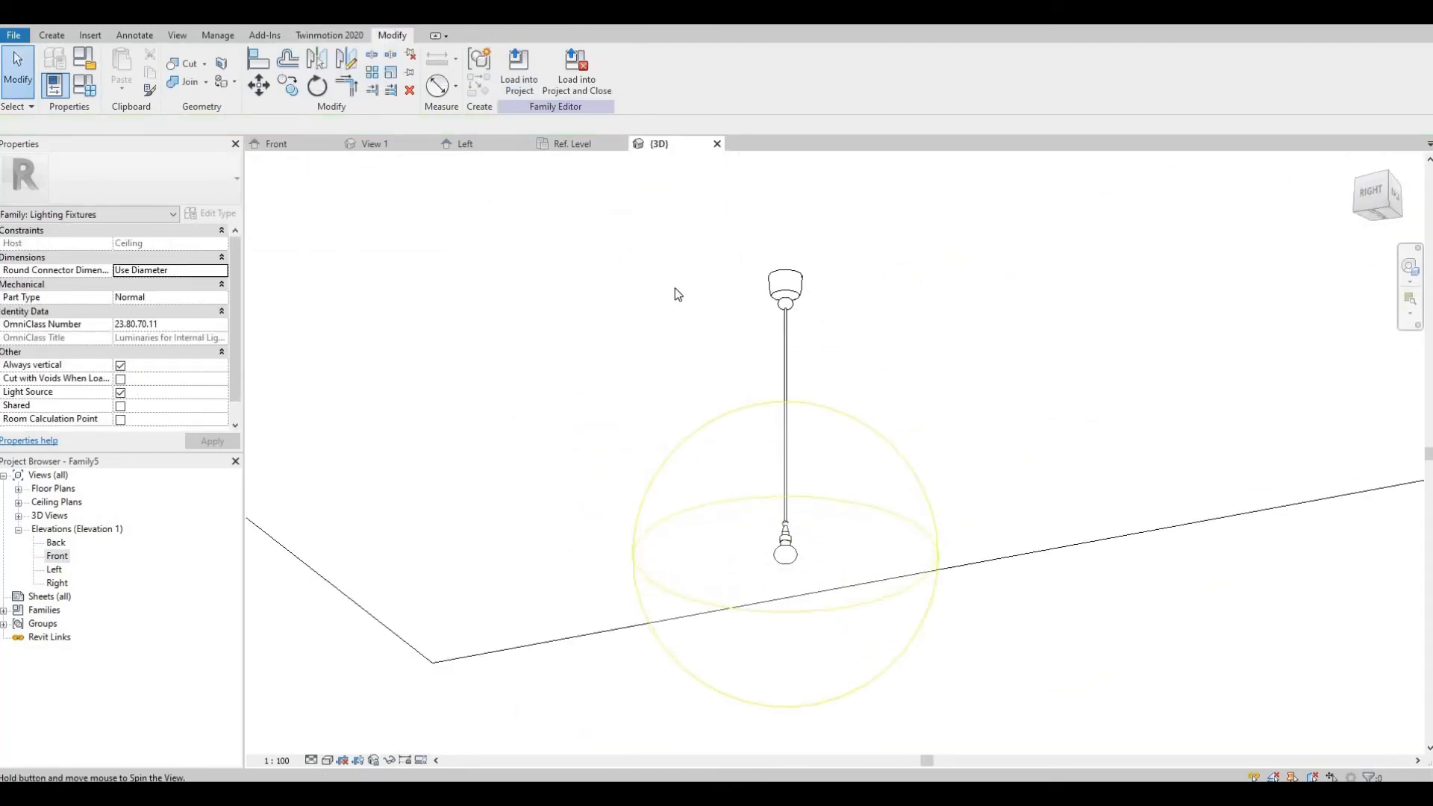
shift+middle_drag(713, 351, 716, 384)
scroll(754, 276, up, 6)
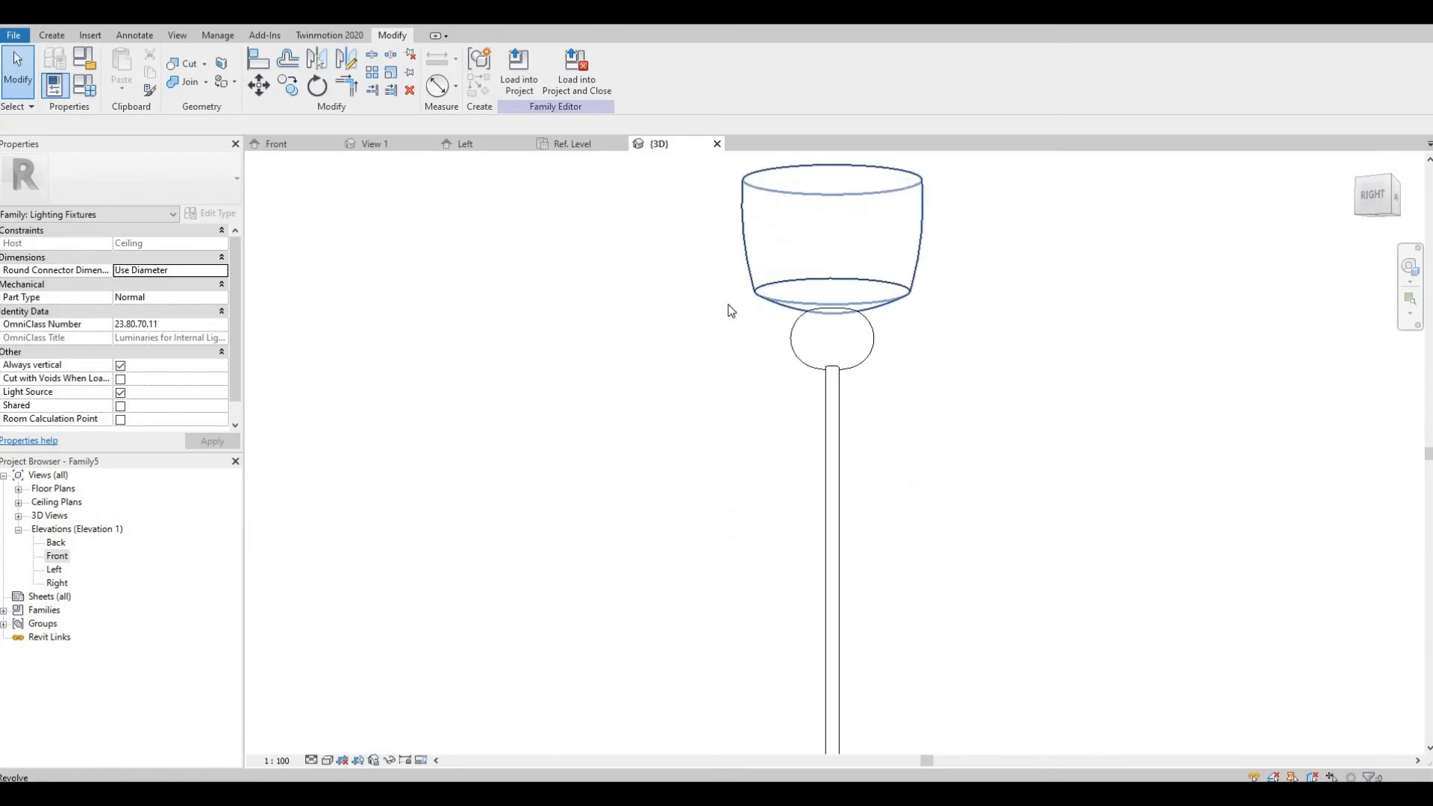
double_click(56, 556)
double_click(711, 468)
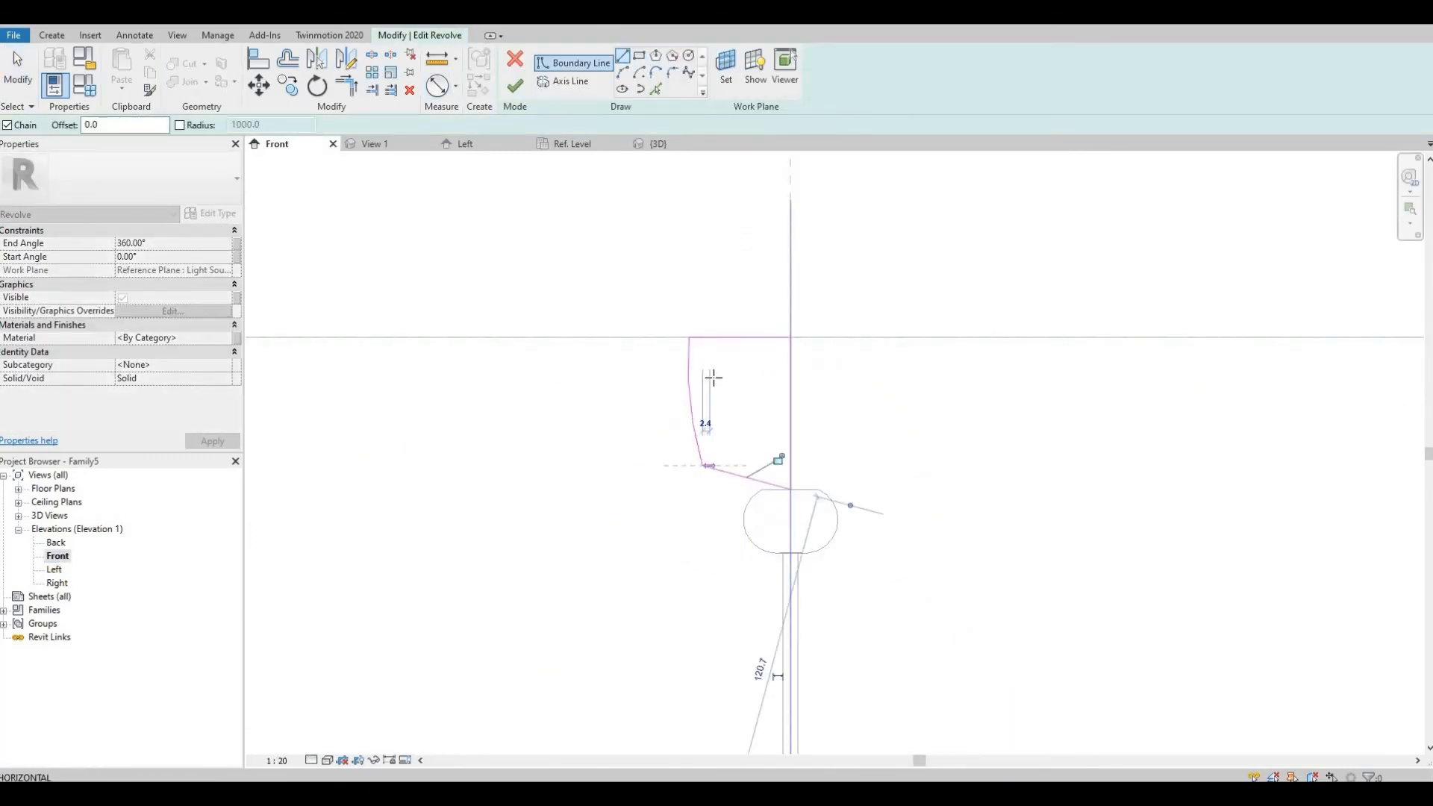
click(515, 86)
Step: In the cord's front elevation sketch, remove the bulge and short top line and raise the side line to just below the canopy
click(657, 144)
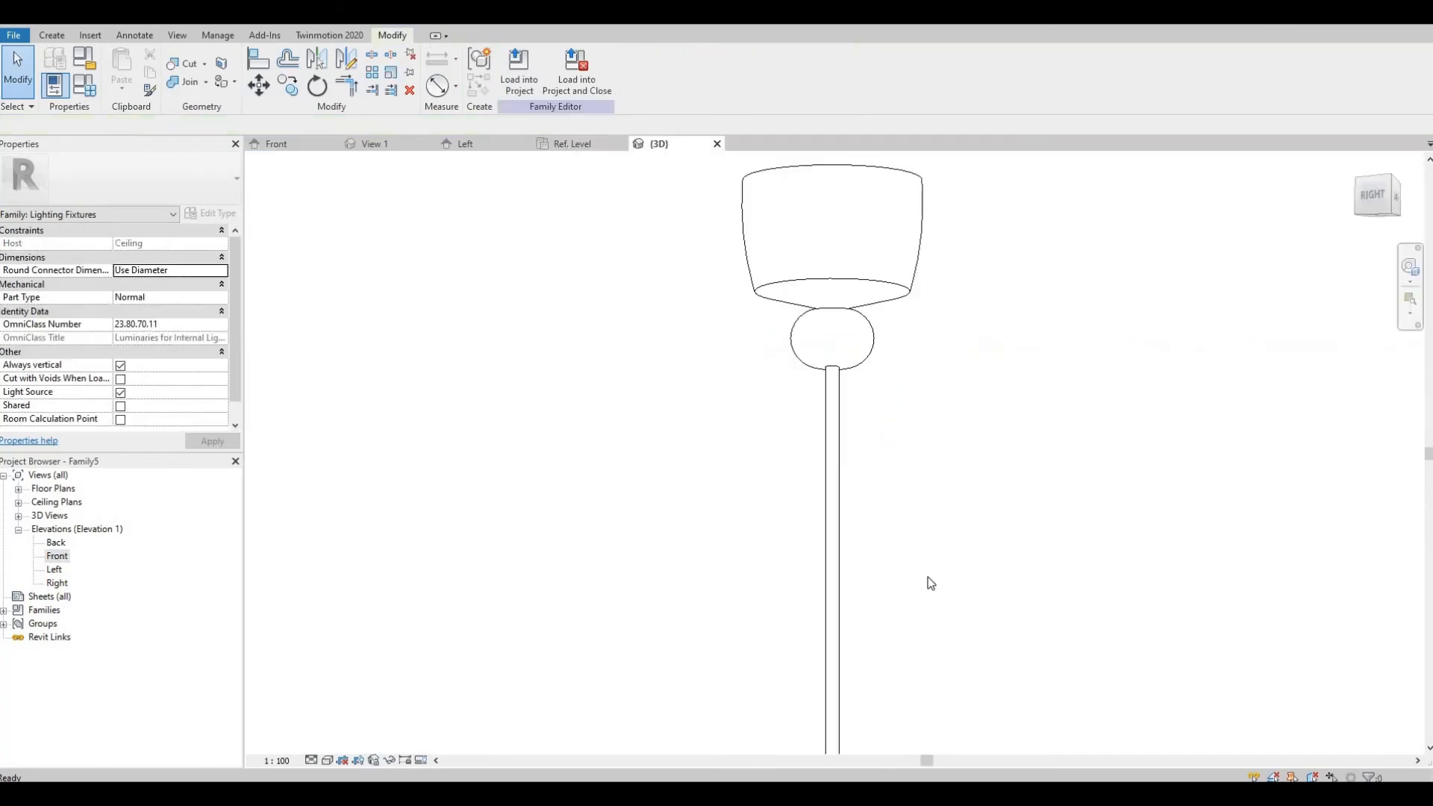
scroll(853, 544, down, 3)
middle_drag(836, 427, 861, 425)
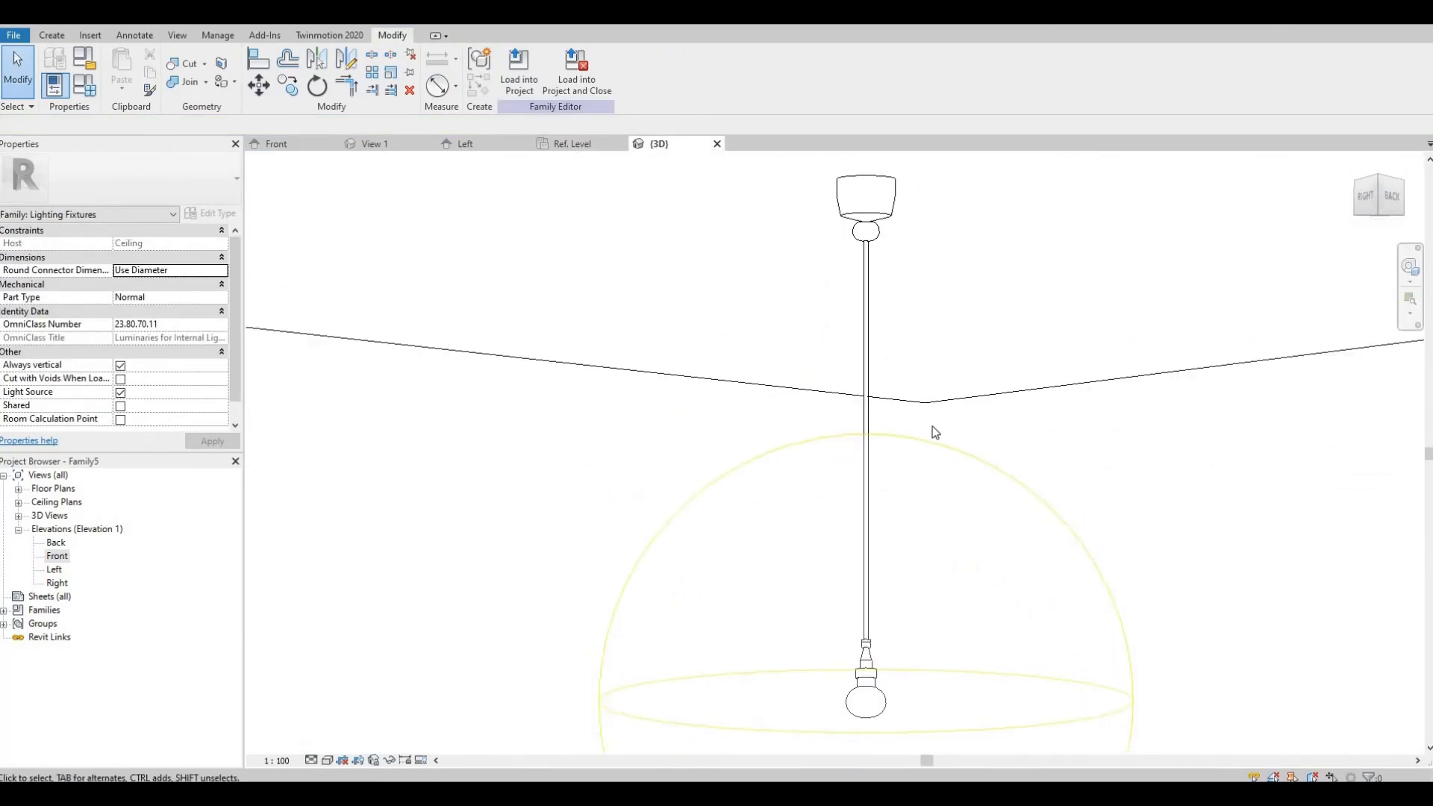
scroll(844, 220, up, 3)
double_click(57, 556)
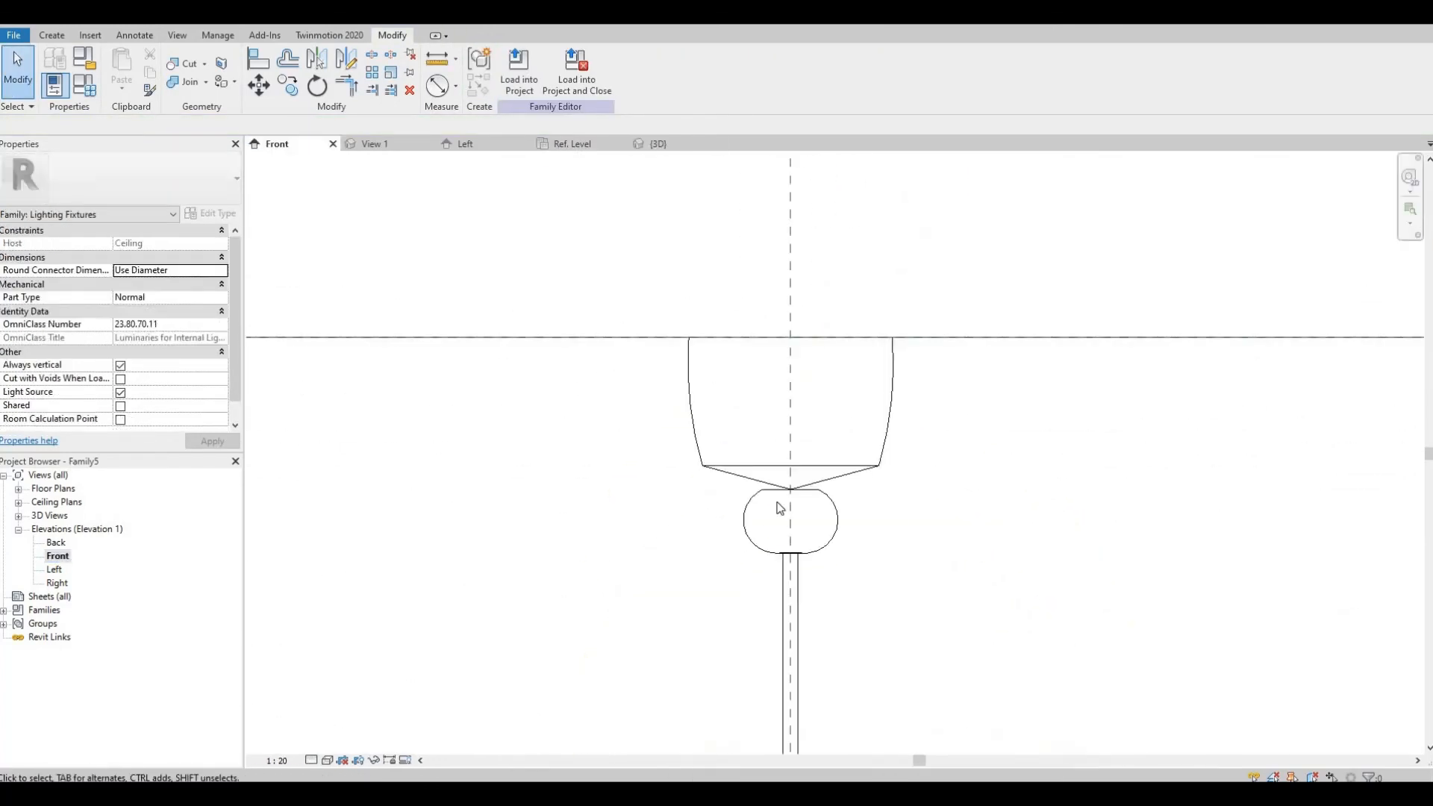
click(745, 522)
double_click(745, 523)
scroll(769, 522, up, 2)
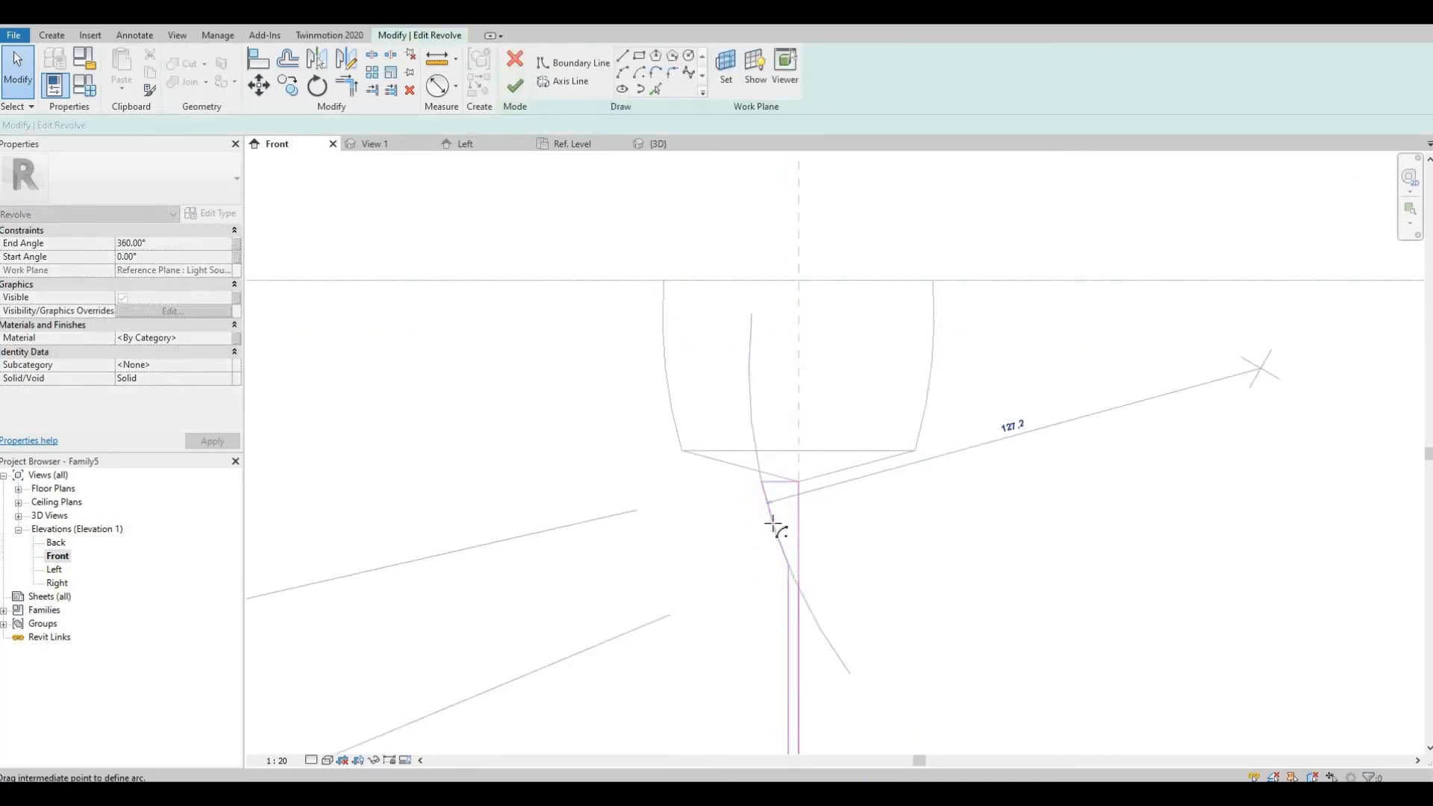
click(789, 575)
drag(788, 565, 788, 510)
click(774, 481)
key(Delete)
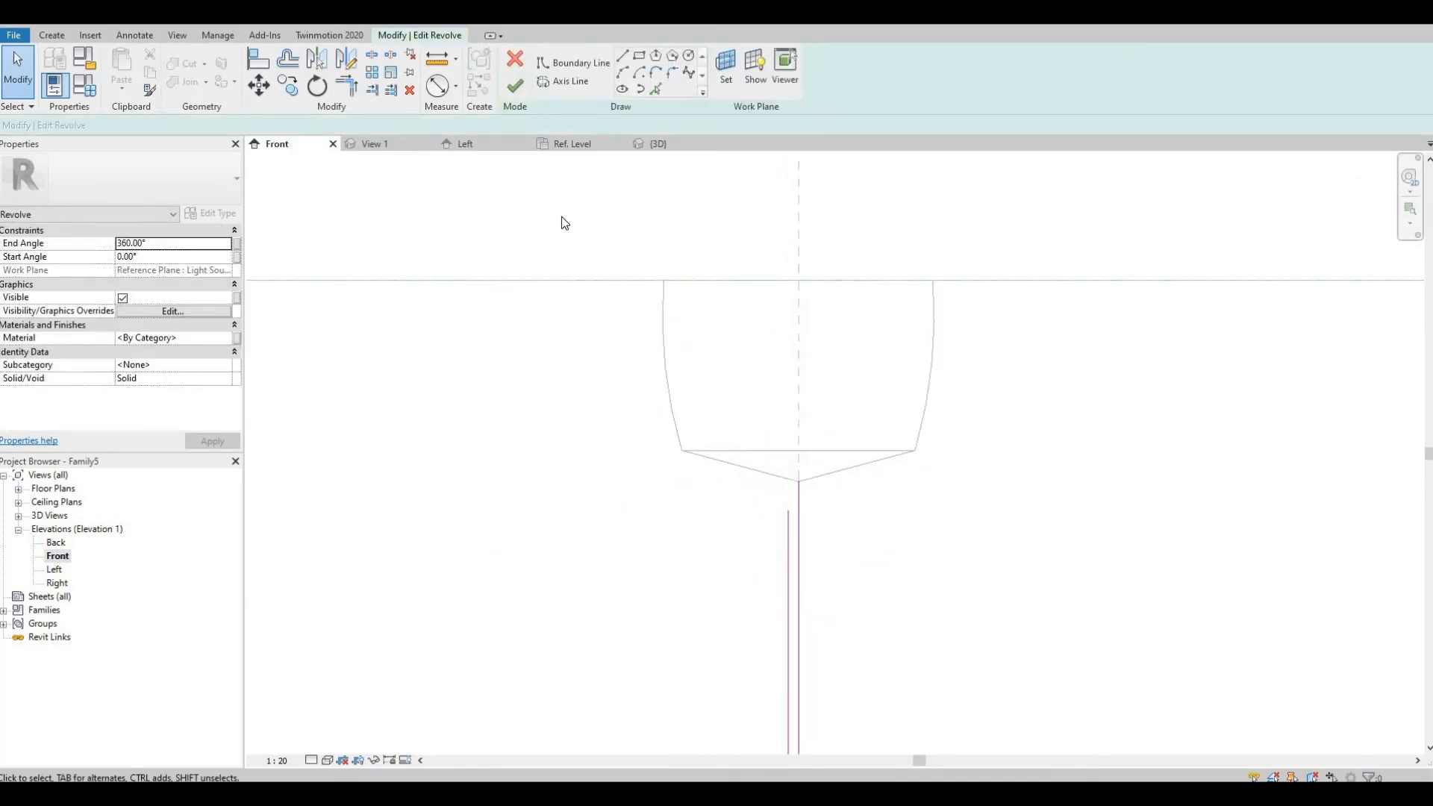
Step: Close the cord profile with a small arc from its side line to the canopy's tip and finish the revolve
click(622, 72)
click(788, 510)
click(798, 481)
click(777, 496)
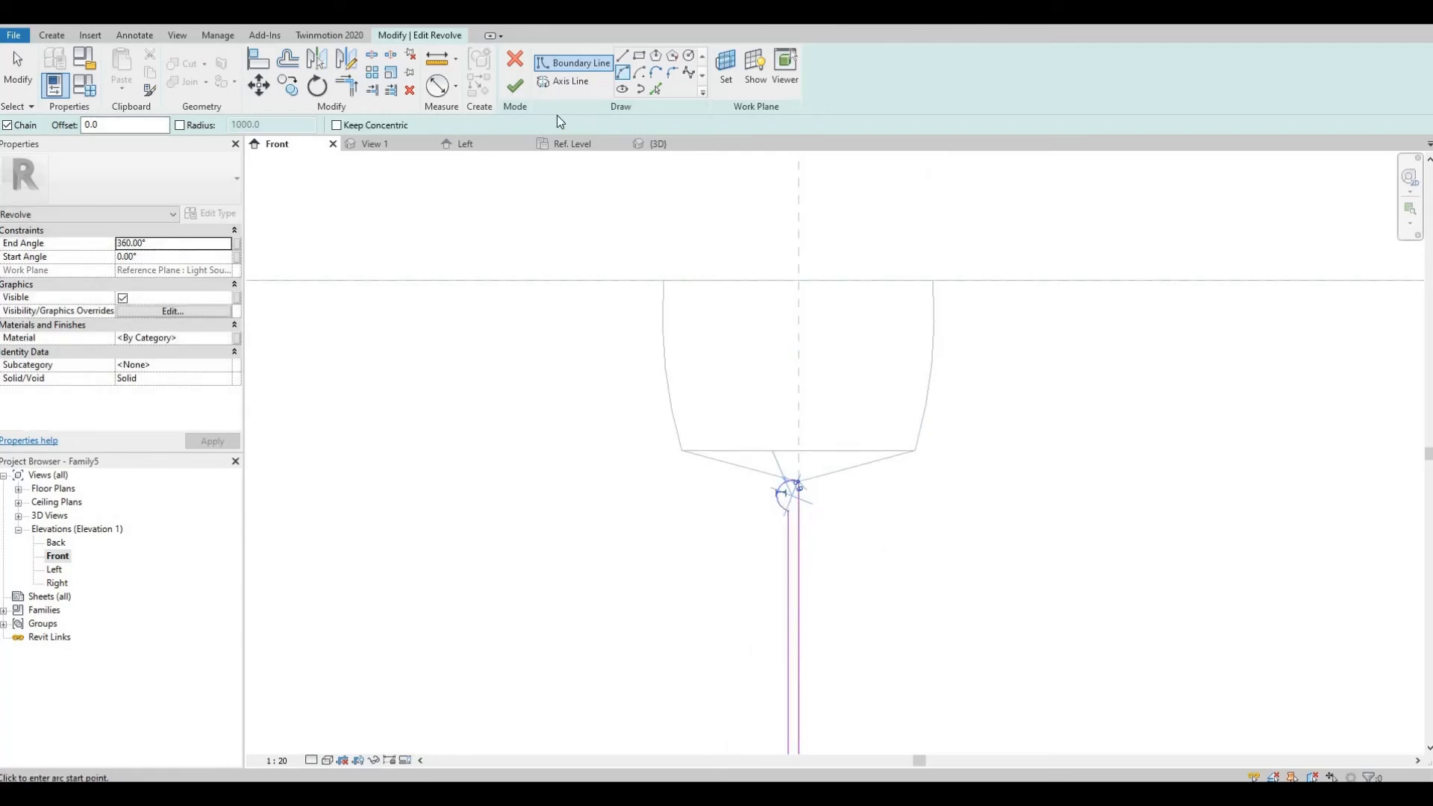
click(515, 85)
key(Escape)
Step: In the 3D view, associate the material of the canopy and cord with a new instance parameter named Cord
key(ctrl+Tab)
shift+middle_drag(675, 285, 1110, 527)
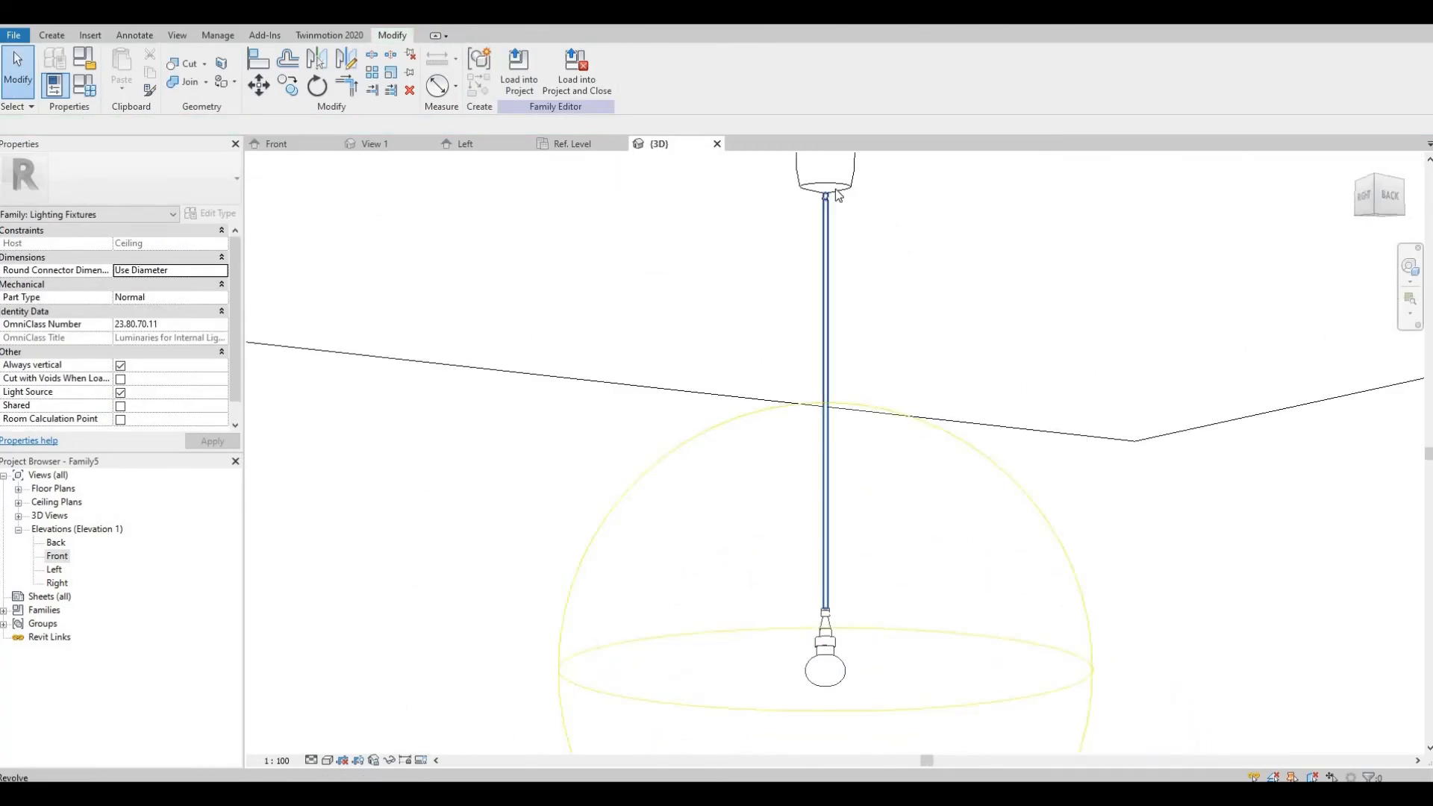
scroll(830, 194, up, 4)
scroll(830, 194, down, 5)
middle_drag(944, 470, 892, 396)
click(821, 217)
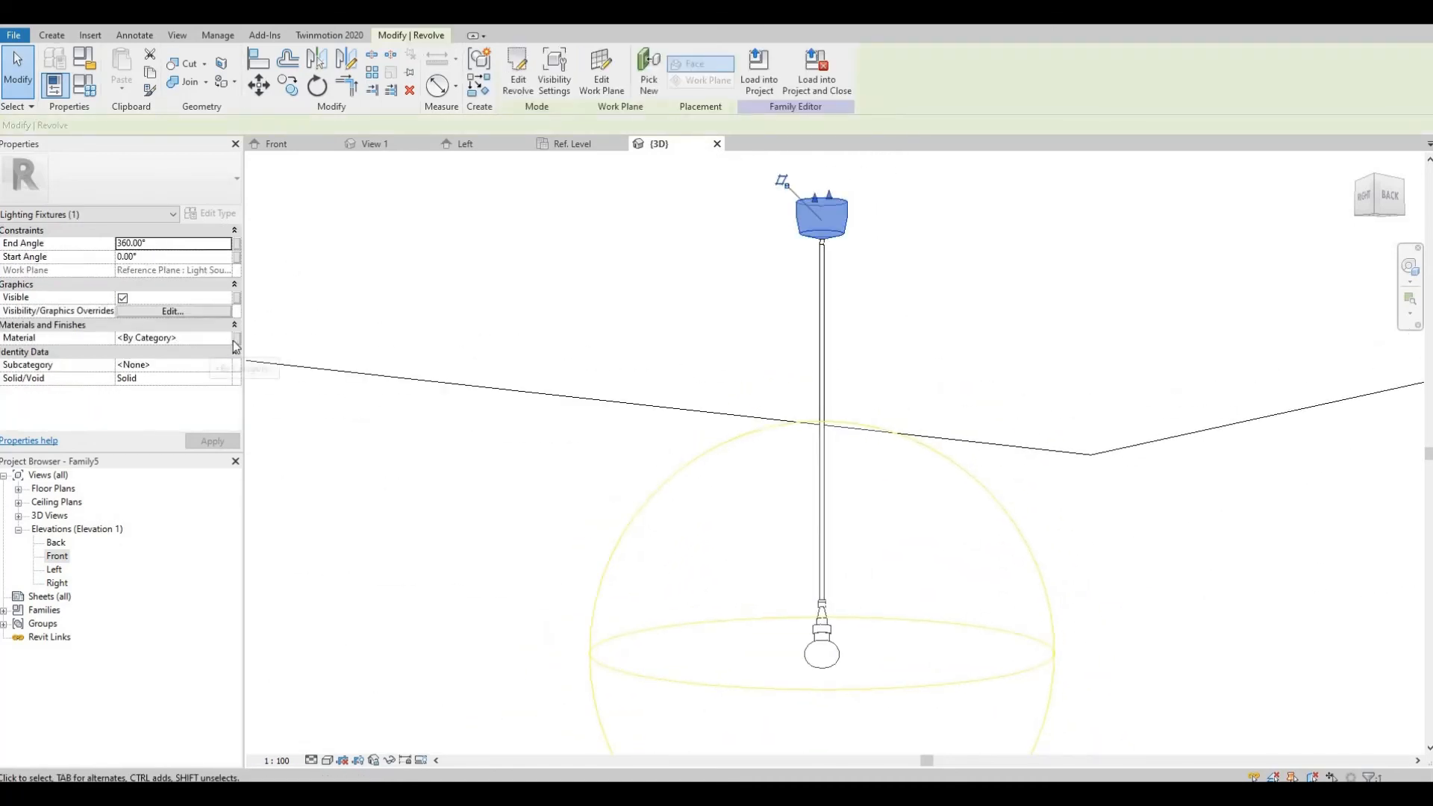
ctrl+click(822, 321)
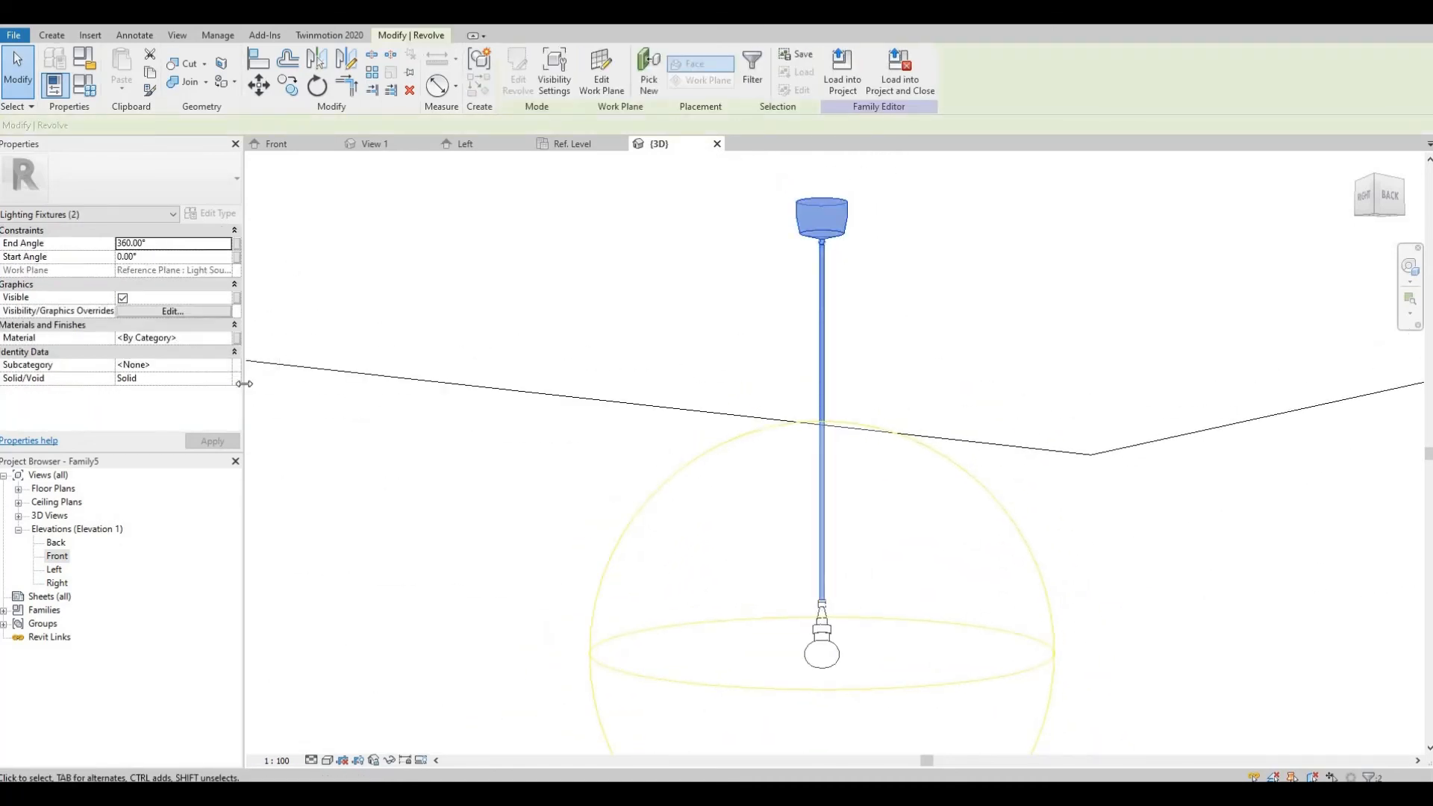
click(239, 338)
click(204, 480)
text(Cord)
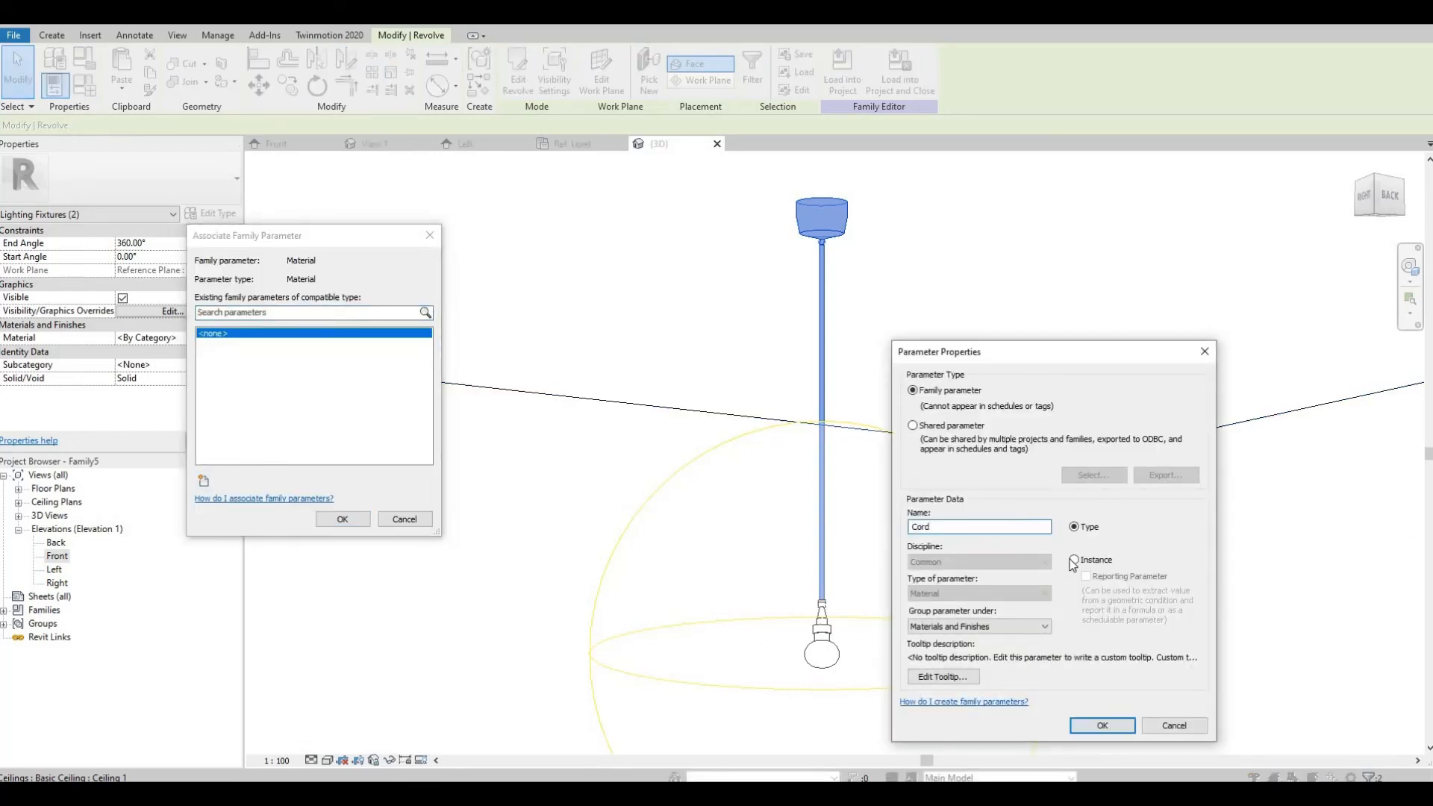
click(1073, 559)
click(1101, 724)
click(342, 520)
Step: Associate the lamp holder's material with a new family parameter named Bulb Holder
click(822, 626)
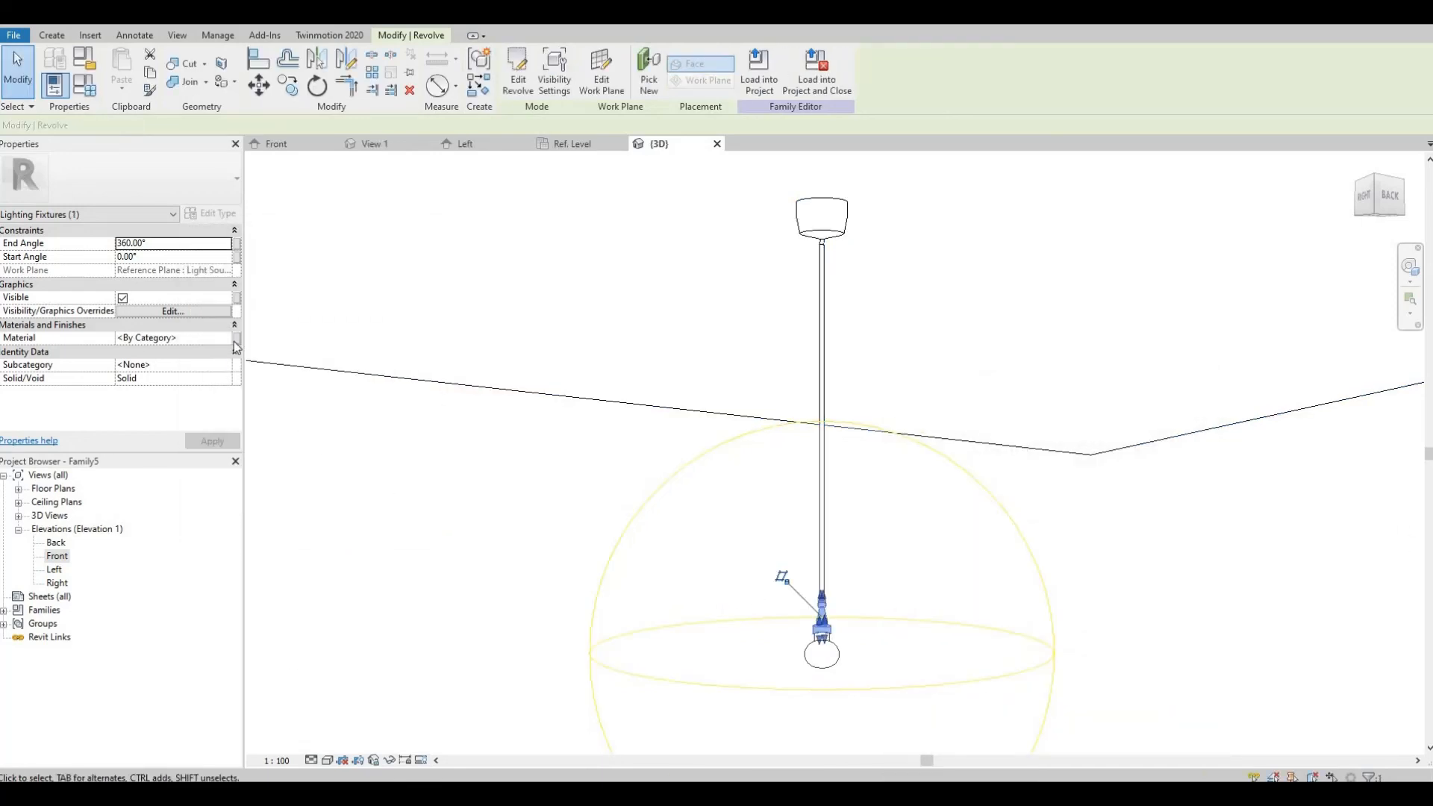
click(236, 341)
click(204, 480)
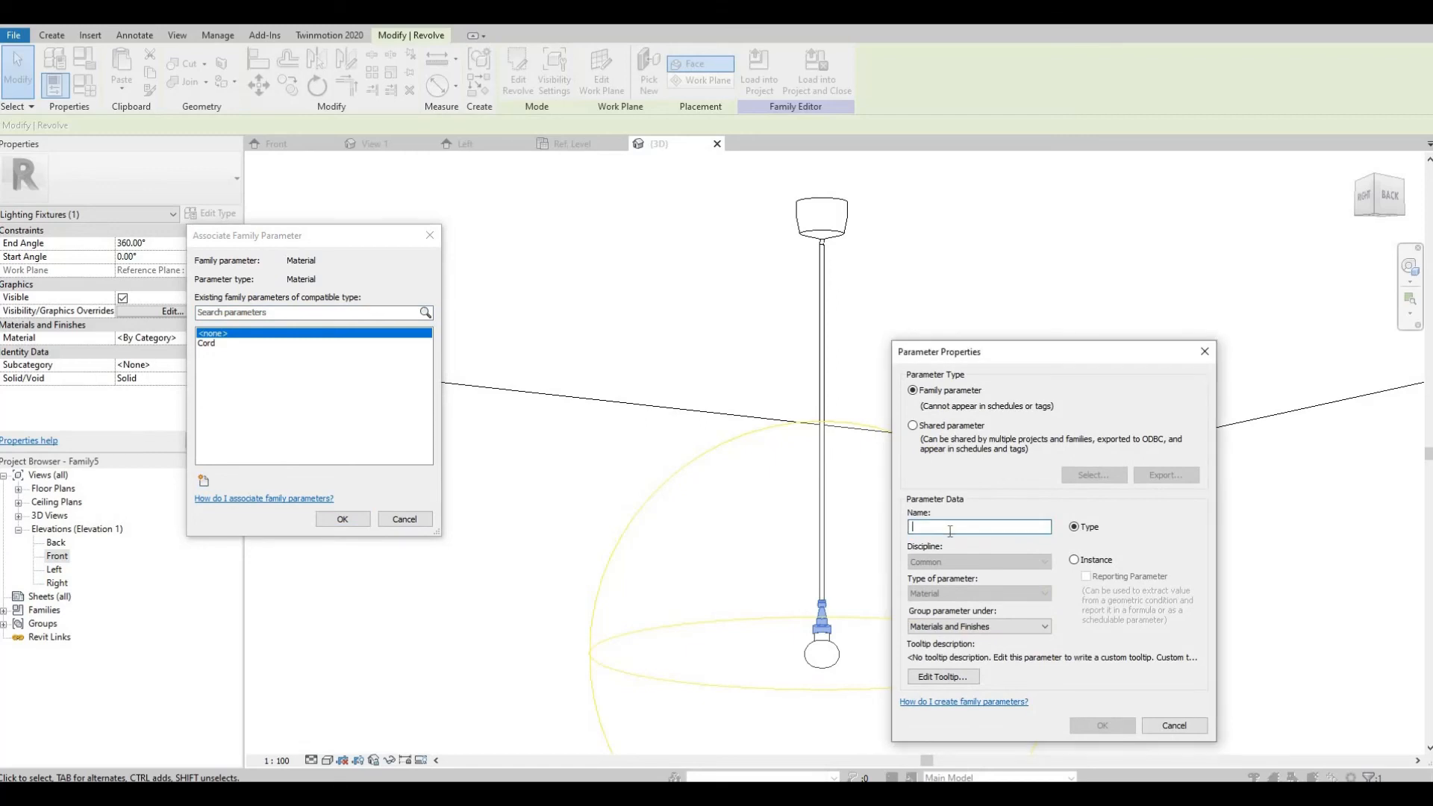
click(1081, 730)
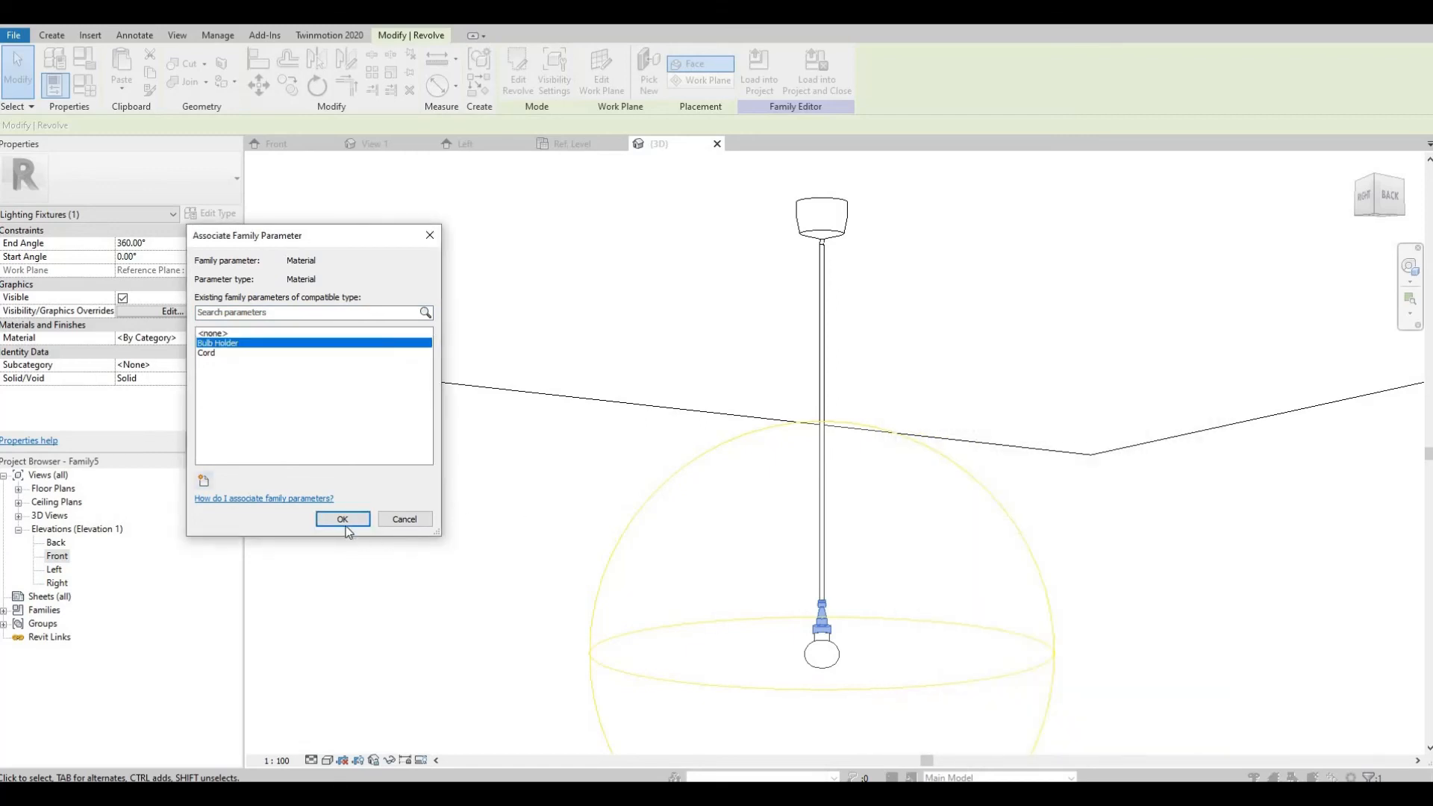
click(342, 520)
Step: Associate the bulb's material with its own new instance parameter under Materials and Finishes
click(236, 341)
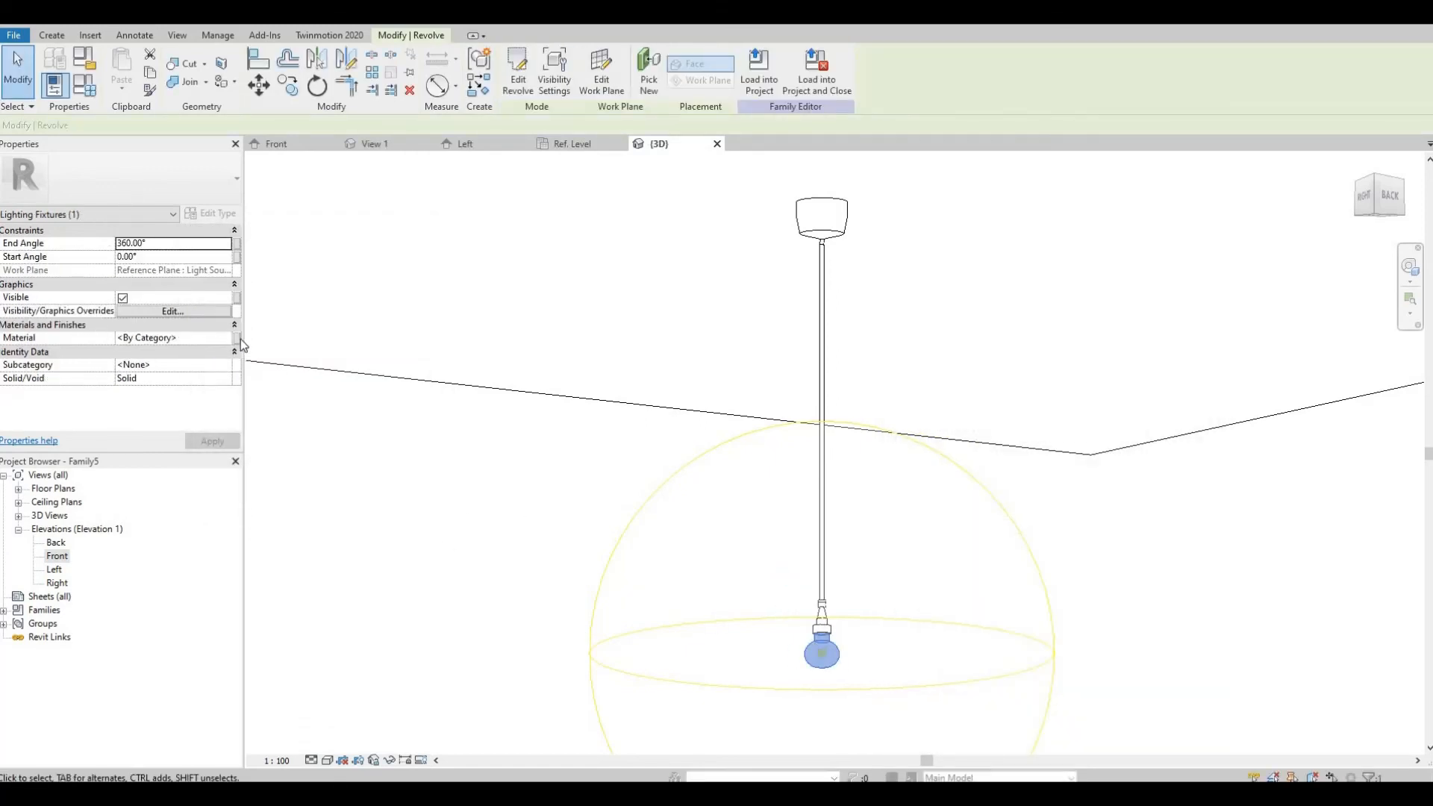
click(204, 480)
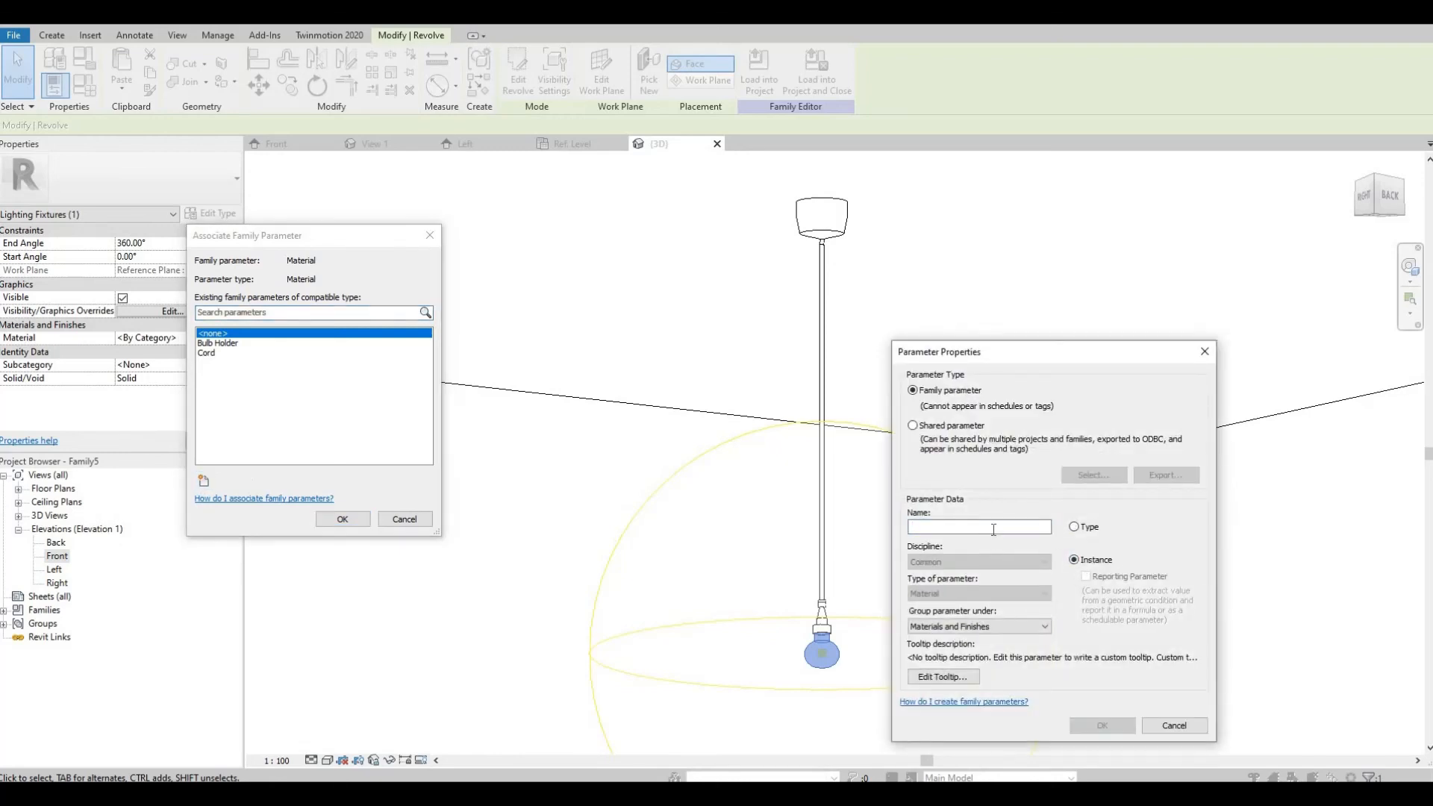
key(Return)
key(Return)
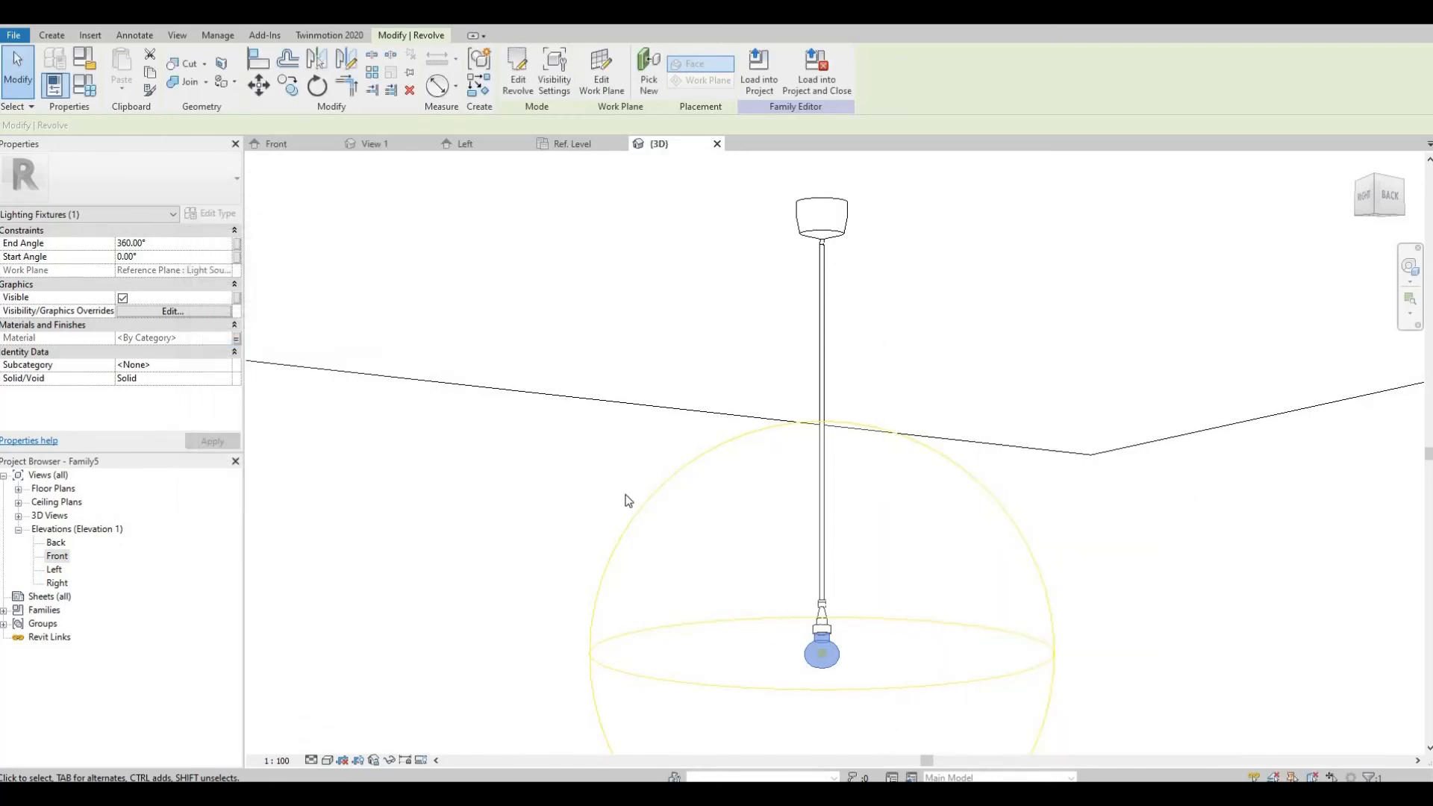
click(839, 473)
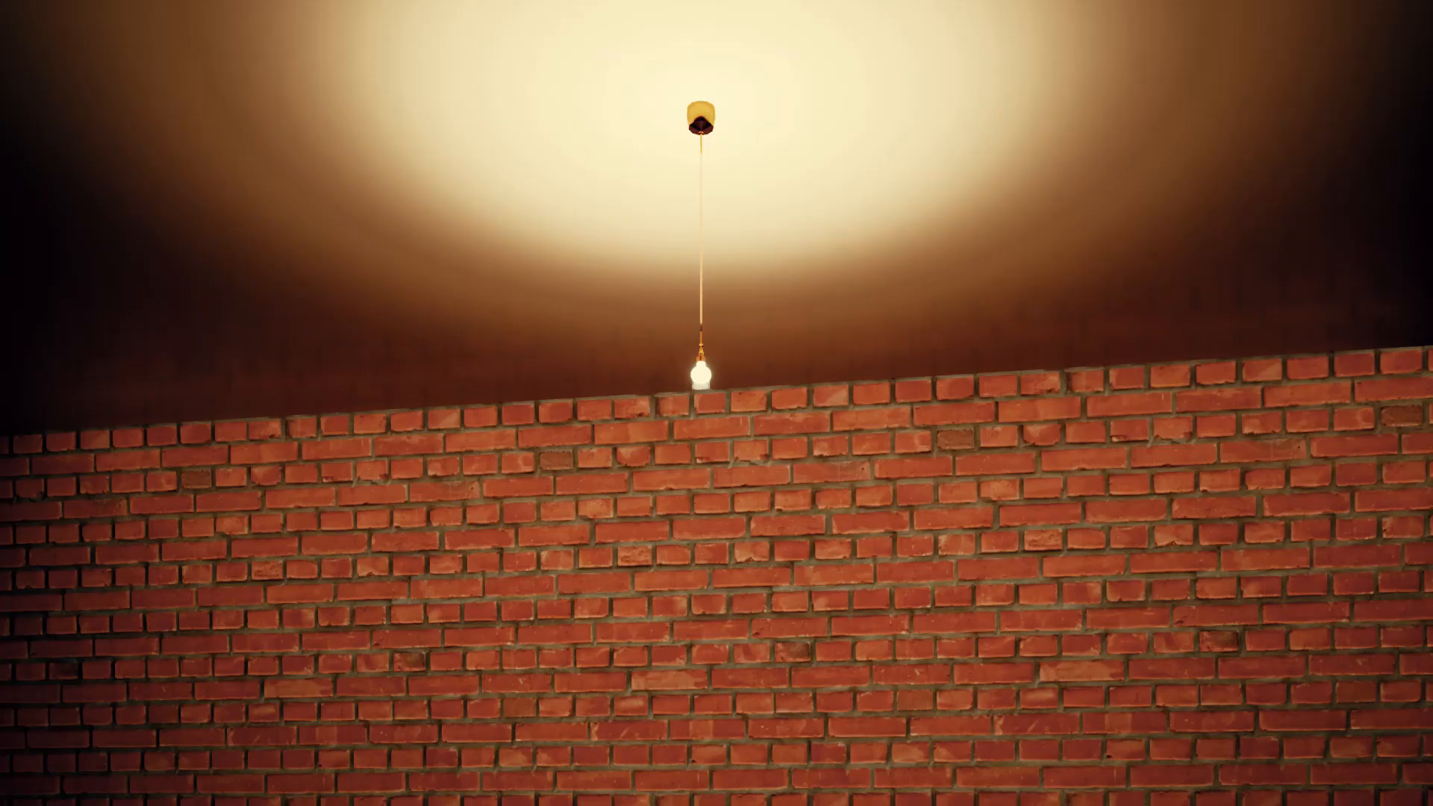